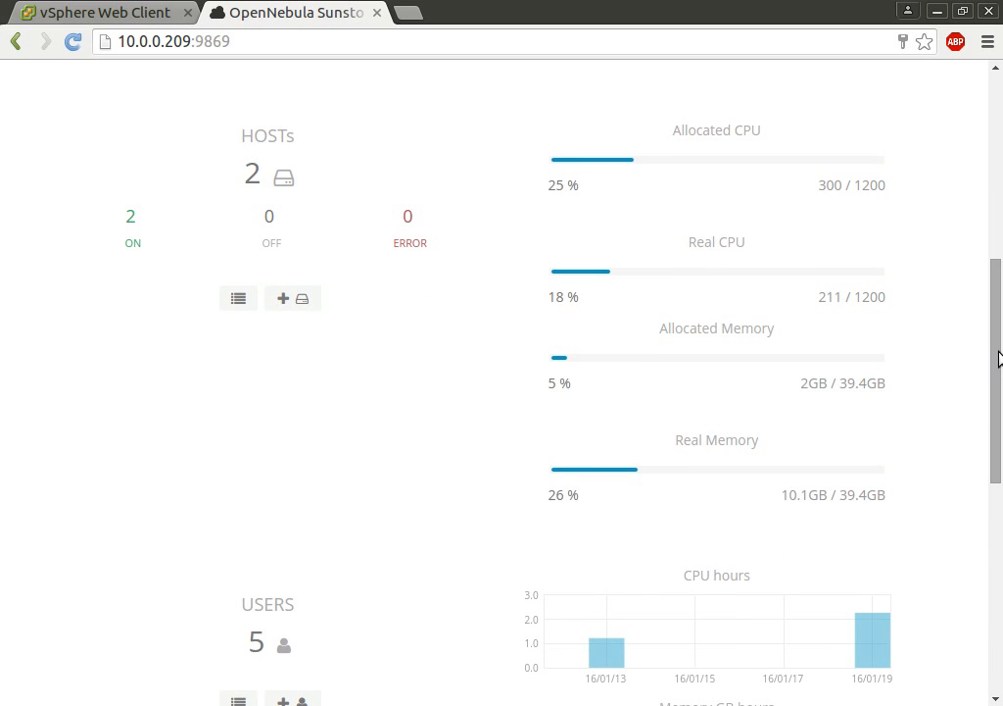
- Review the dashboard's VM, host, user, image and network statistics, and check the options offered for the account and the zone
left_click_drag(999, 357, 999, 589)
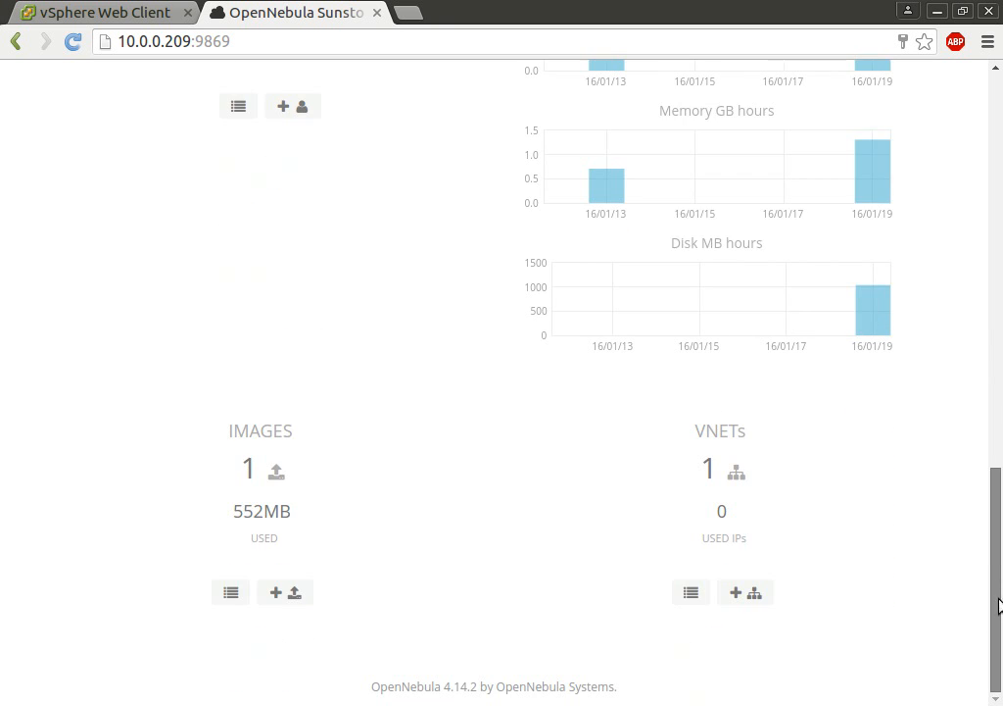
left_click(686, 0)
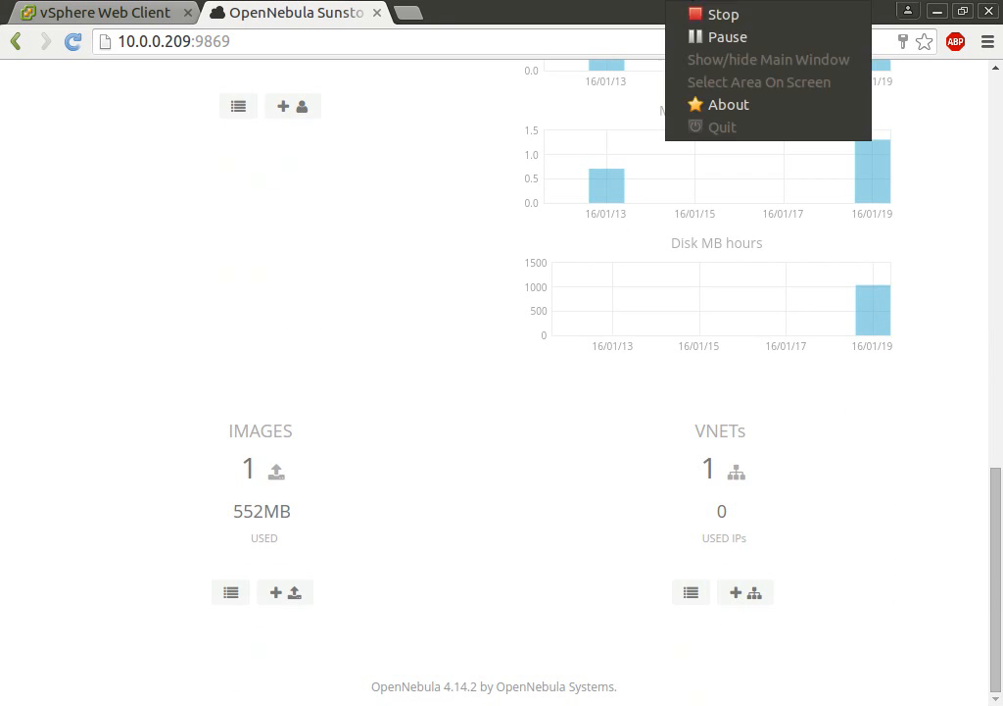
left_click(713, 39)
left_click_drag(999, 553, 988, 127)
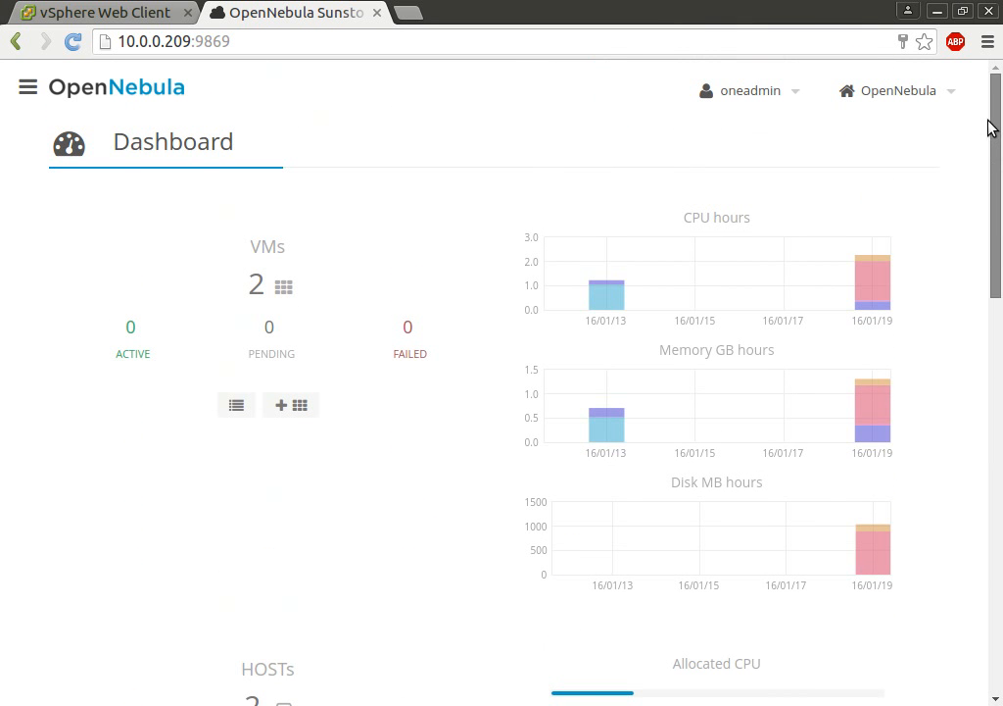
left_click(772, 98)
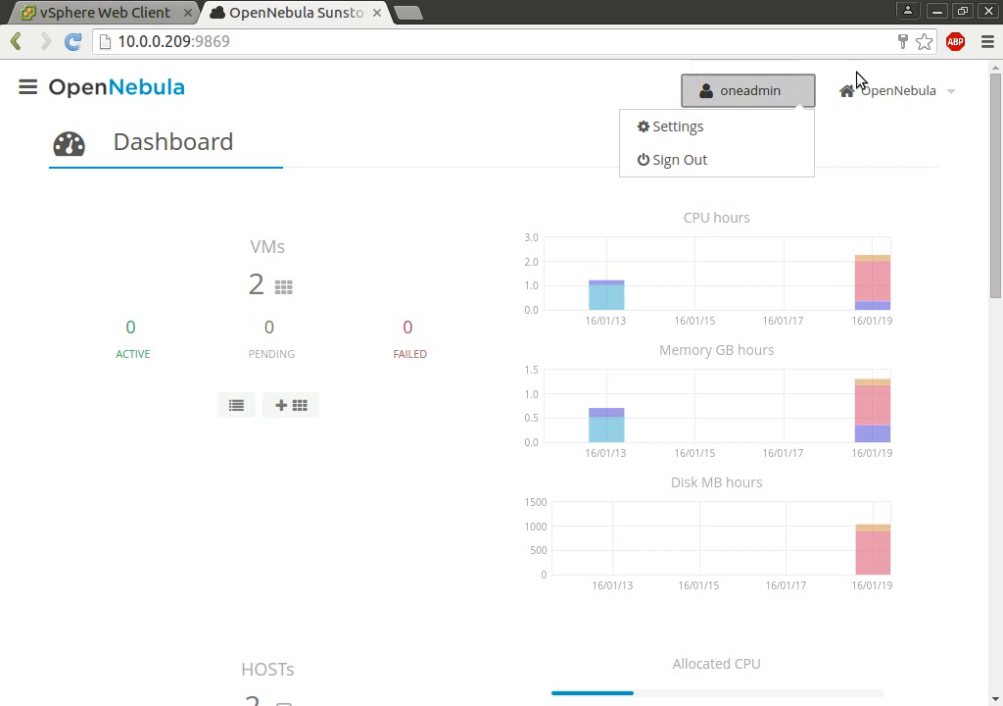
left_click(742, 98)
left_click(875, 95)
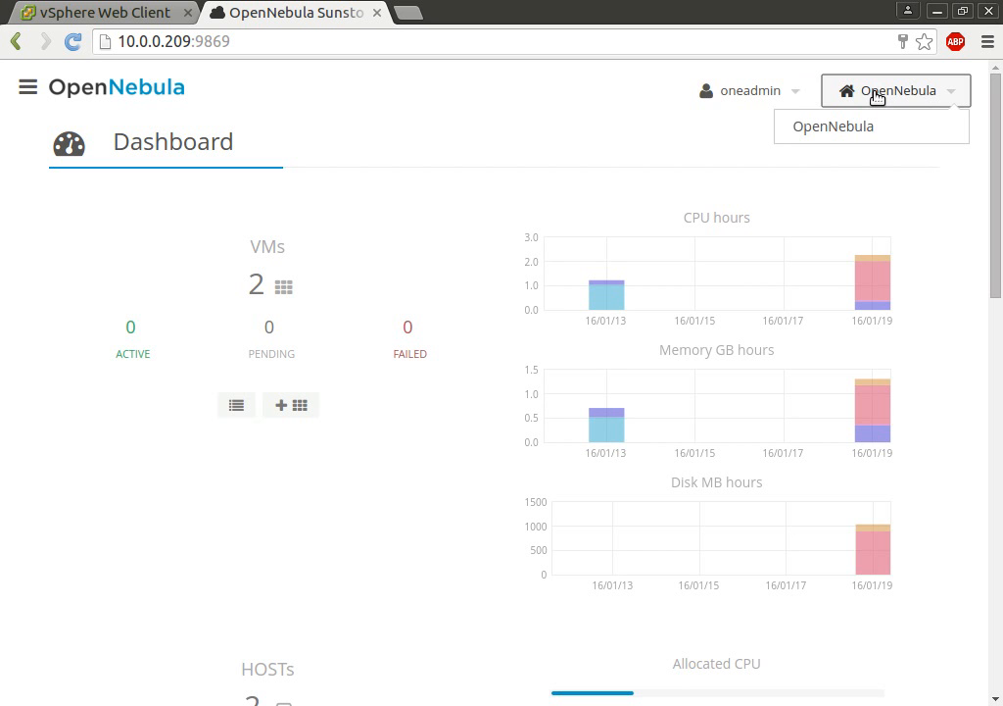
- Examine the subsections of System, Virtual Resources, Infrastructure and OneFlow in the main navigation
left_click(28, 88)
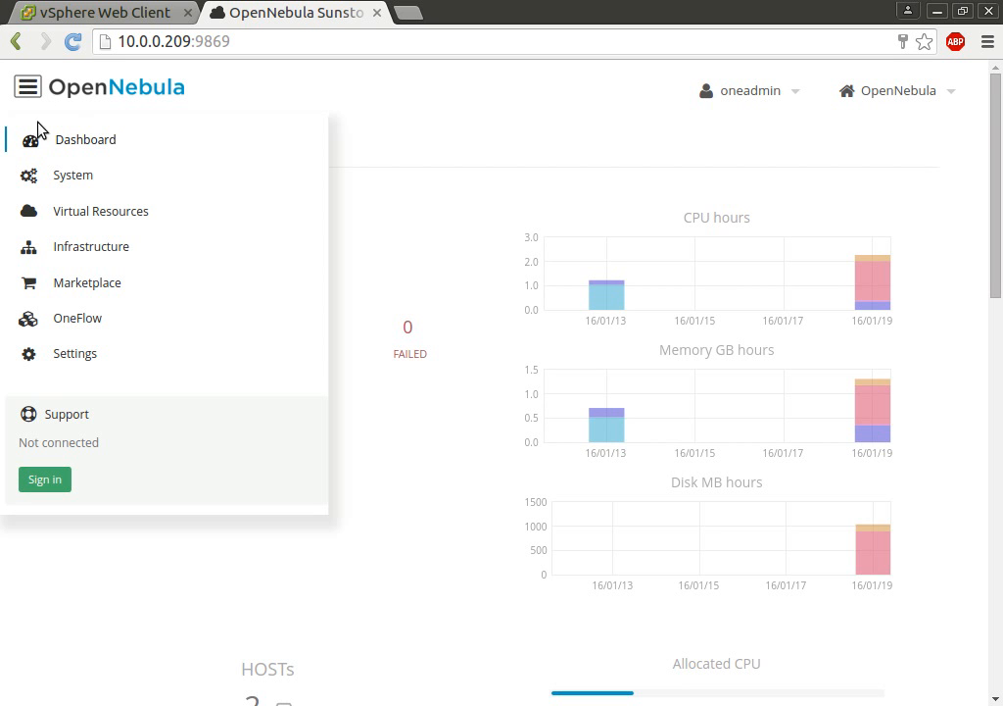
left_click(176, 143)
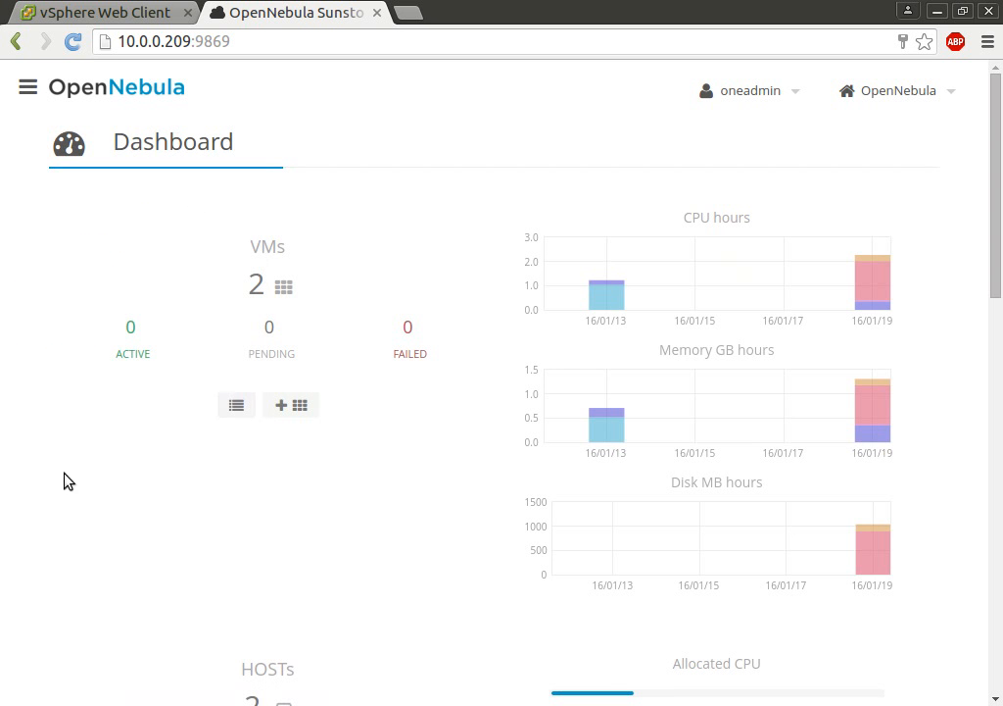
left_click(27, 86)
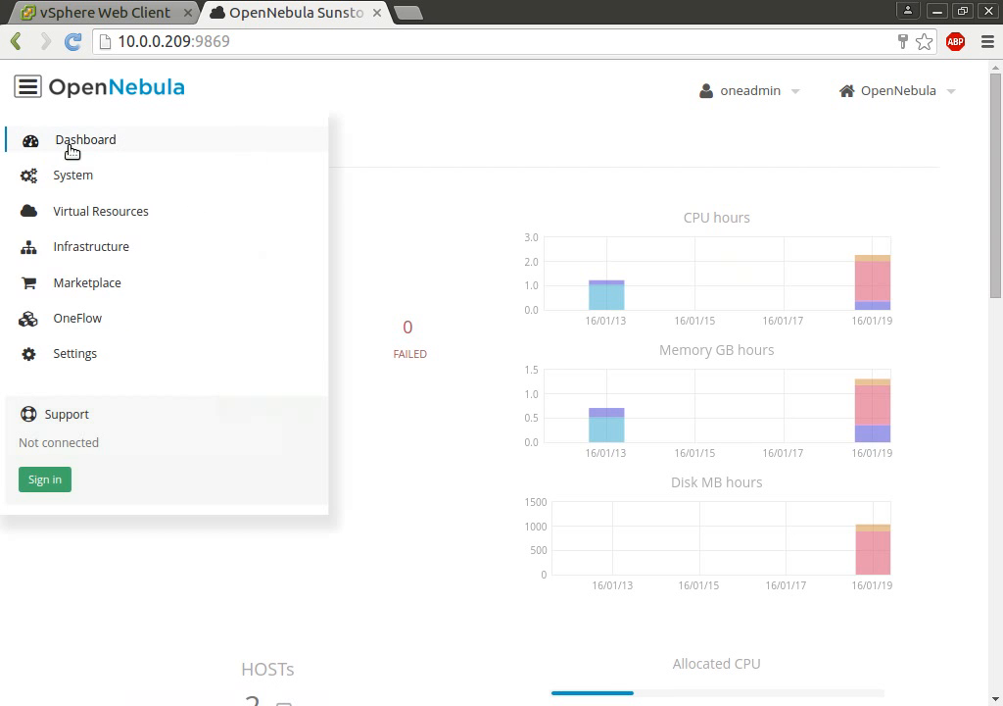
left_click(186, 175)
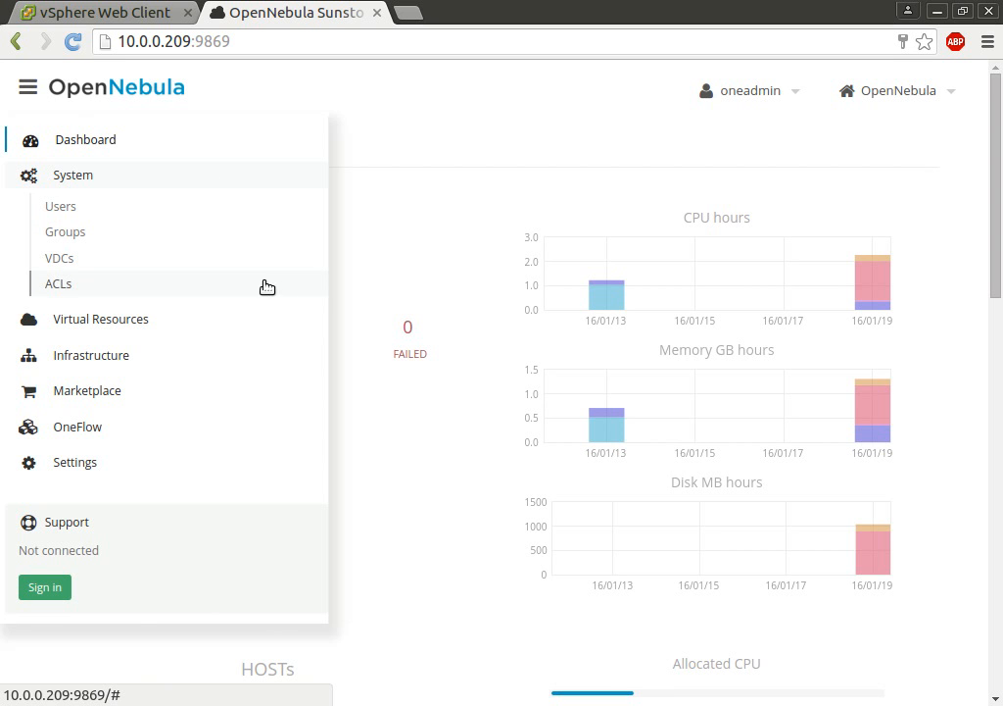
left_click(307, 169)
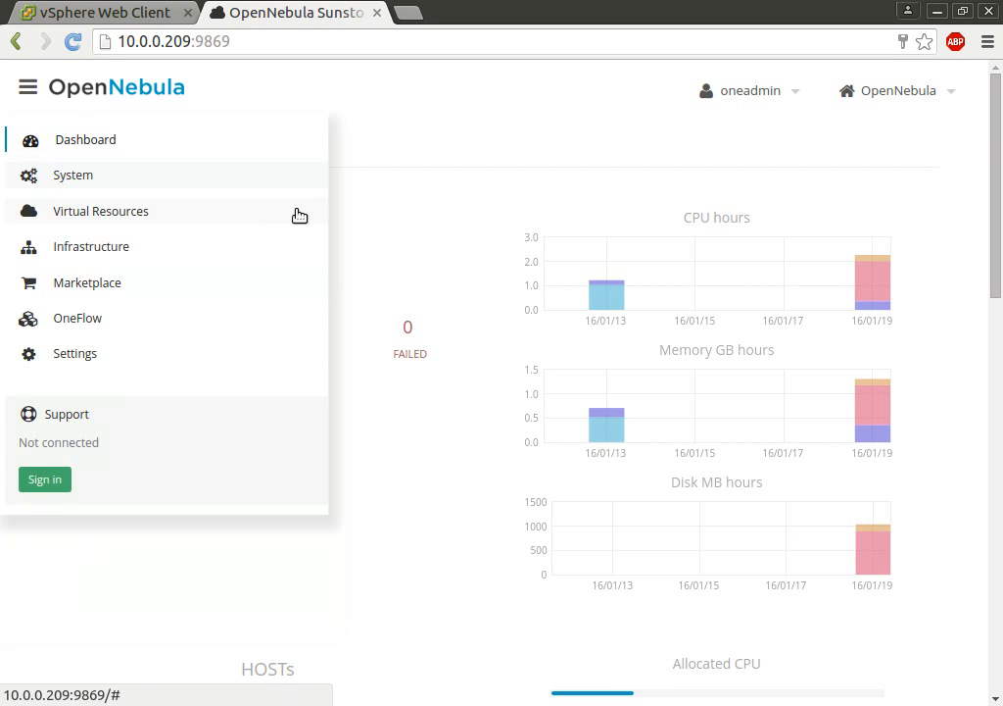
left_click(300, 215)
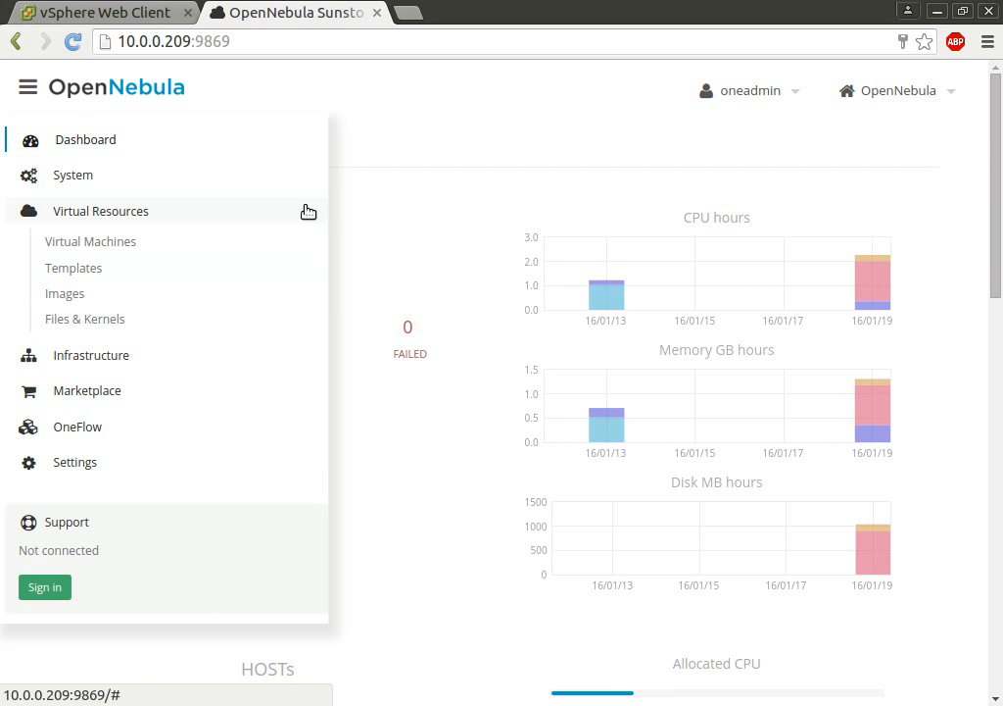
left_click(306, 213)
left_click(307, 253)
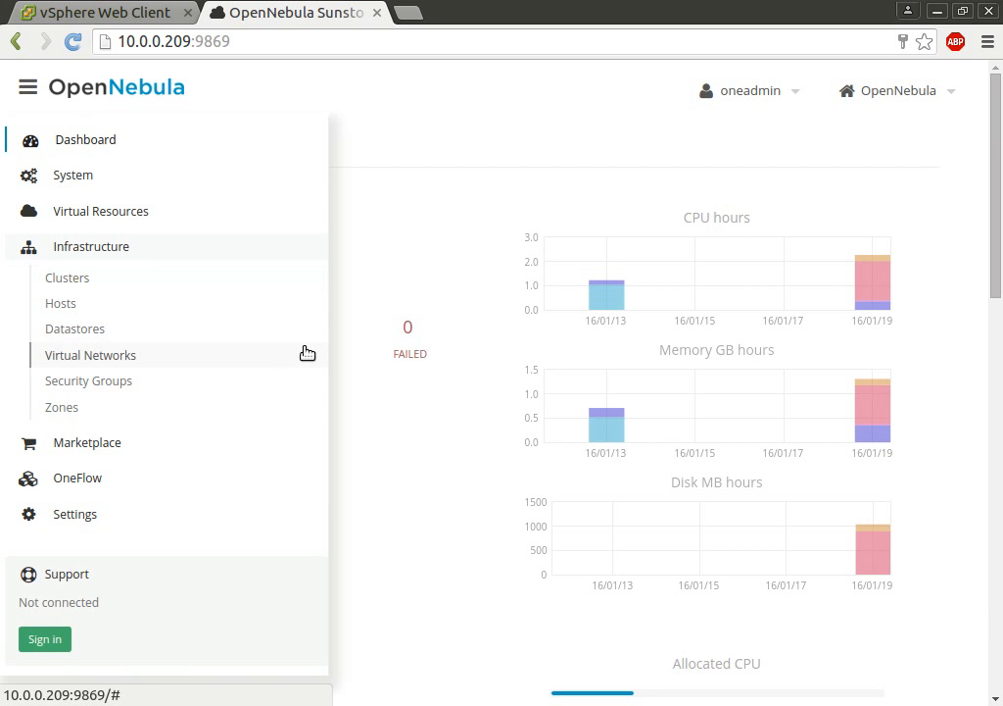
left_click(310, 252)
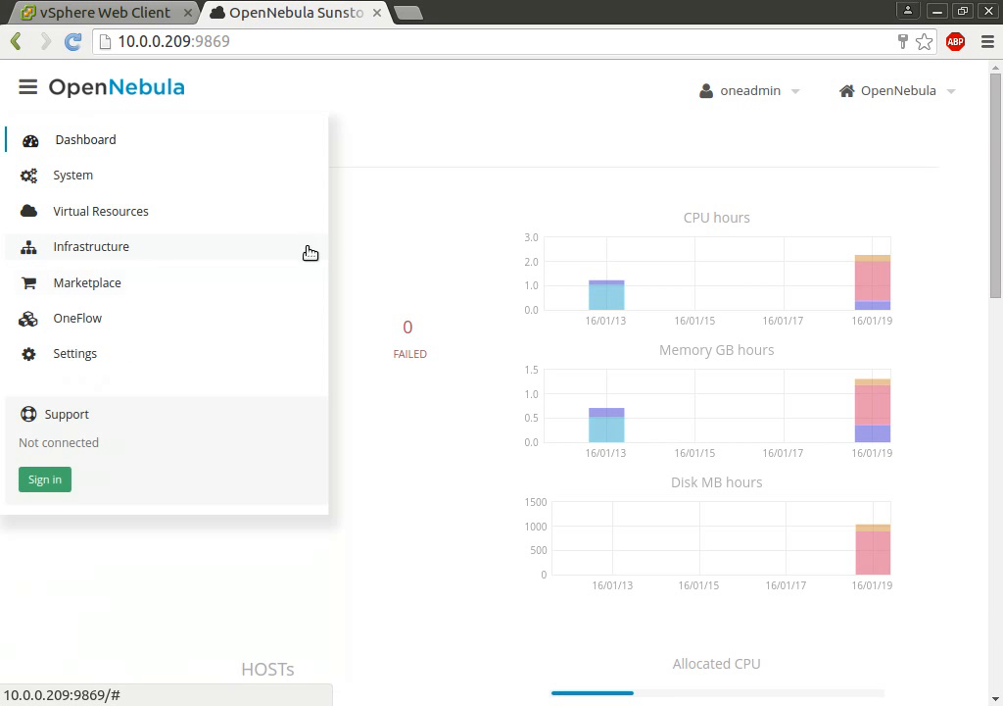
left_click(303, 318)
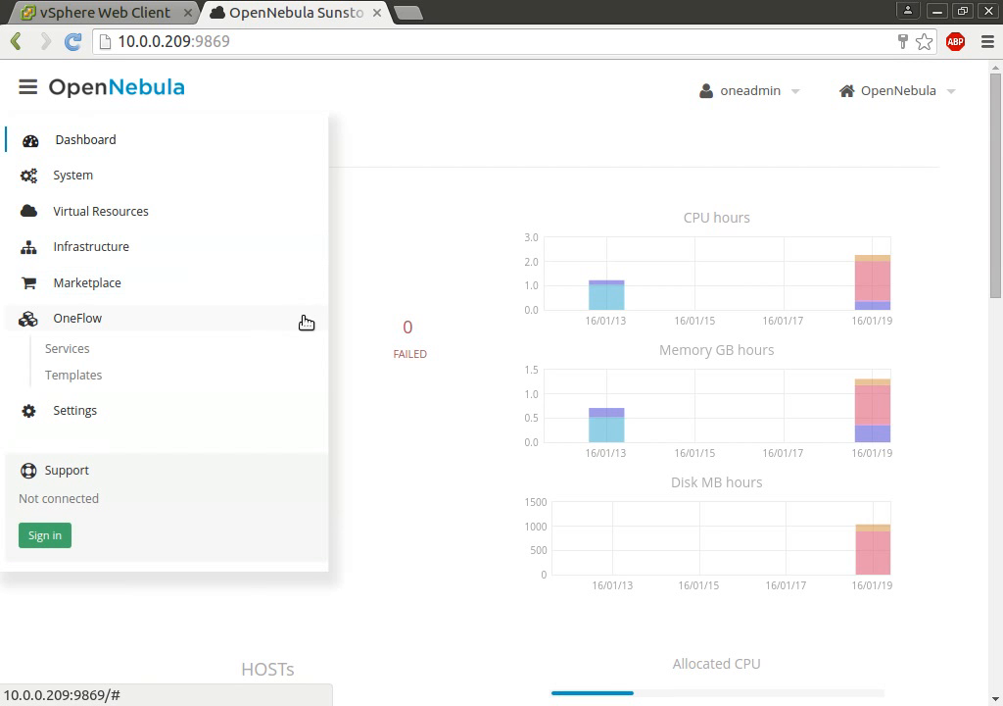
left_click(306, 321)
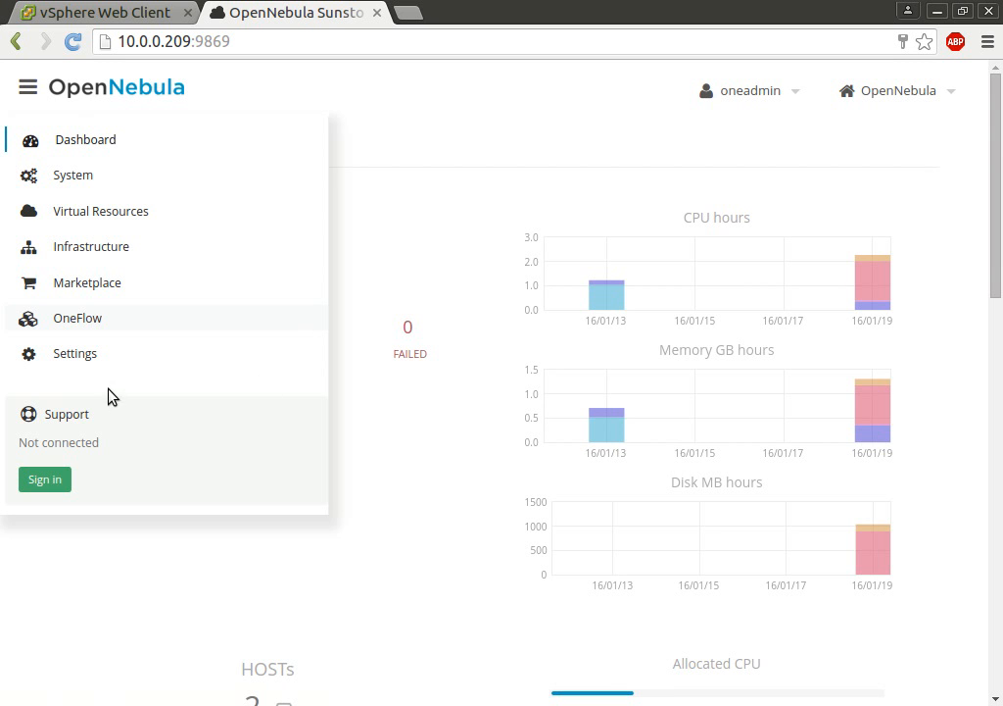
left_click(113, 179)
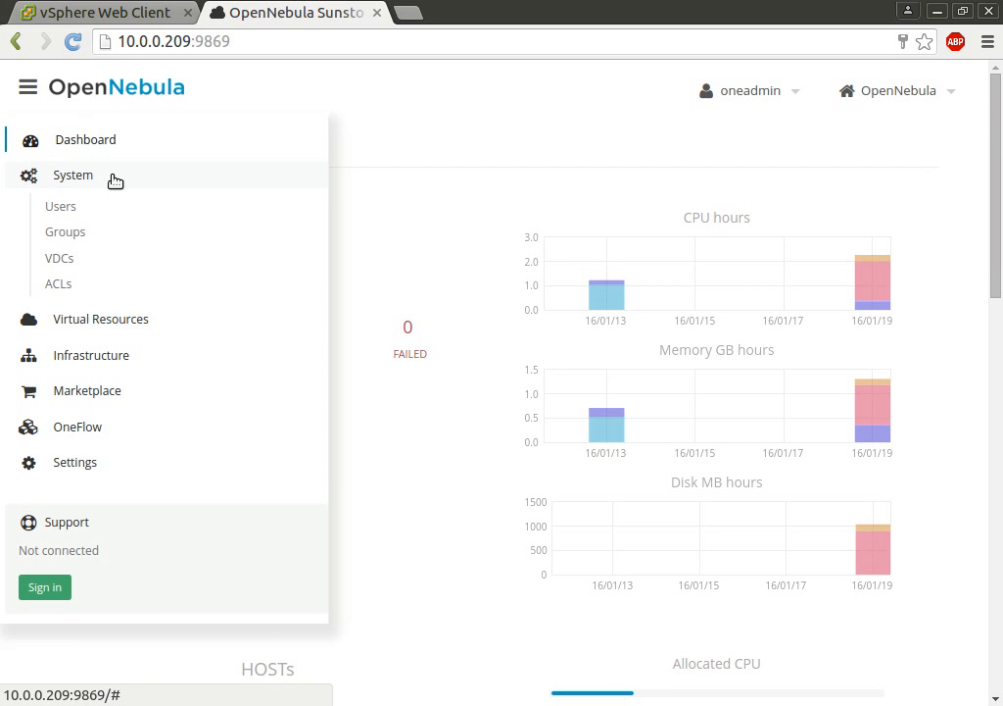
left_click(114, 180)
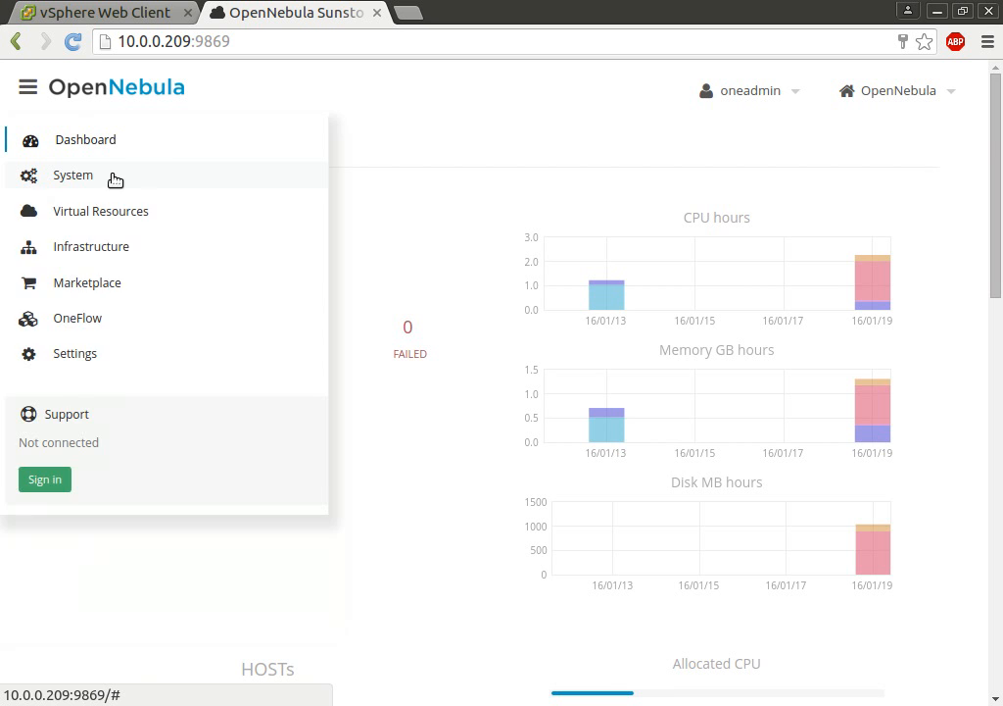
- Open the OpenNebula Marketplace, view the details of the Debian 8.2 - KVM appliance and return to the list
left_click(143, 284)
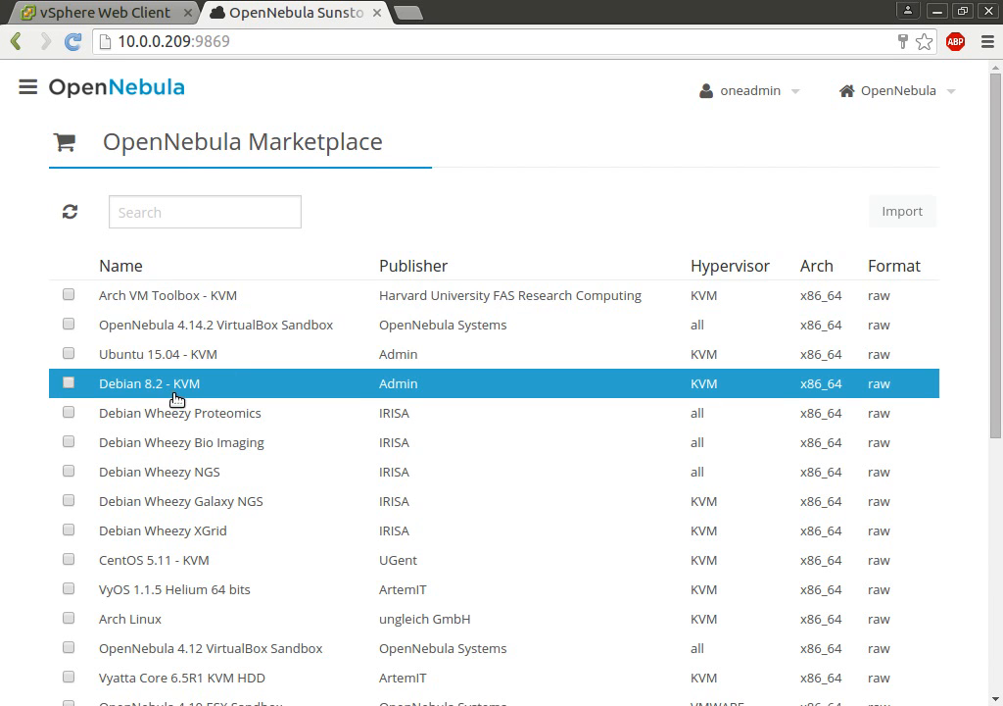
left_click(174, 394)
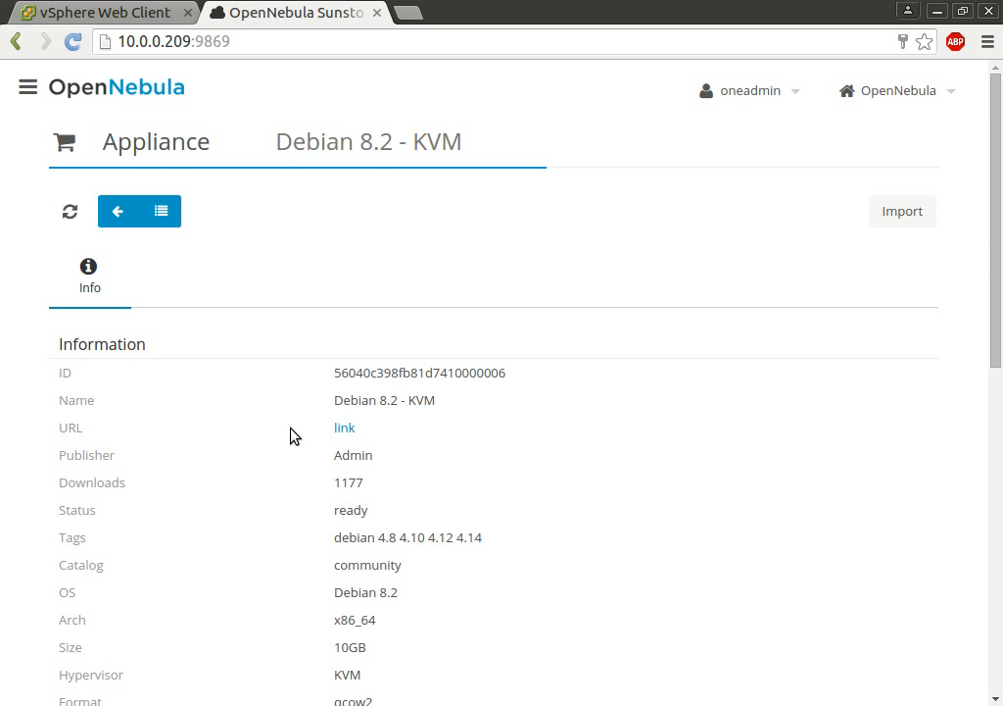
left_click(124, 211)
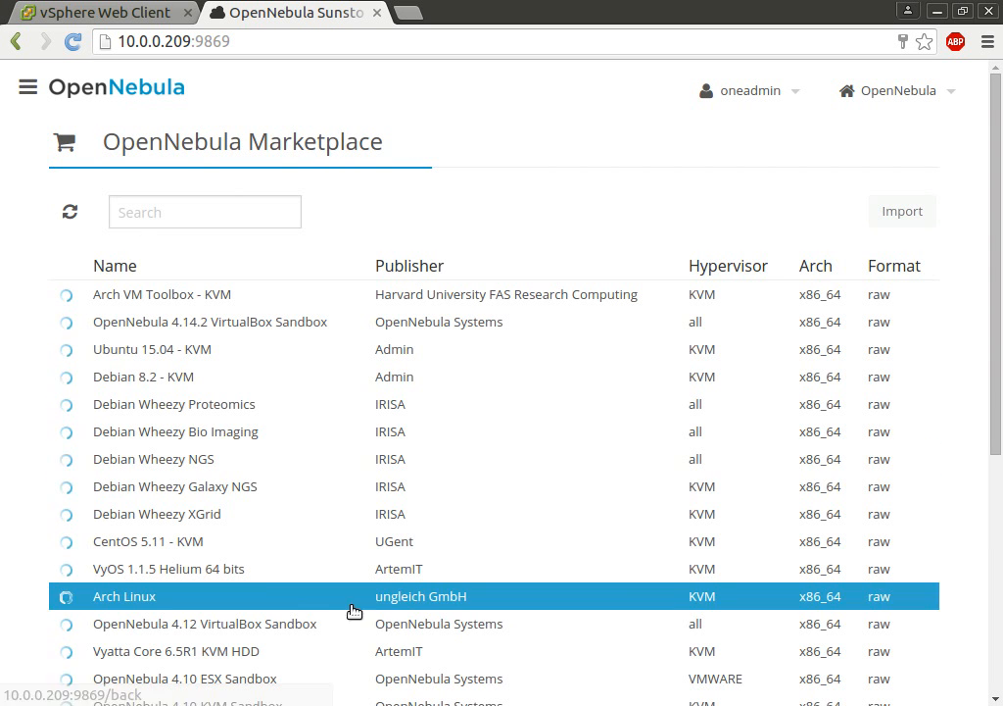
- Import the CentOS 5.11 - KVM appliance into the default datastore with image name CentOS-5.11, then return to the marketplace list
left_click(230, 541)
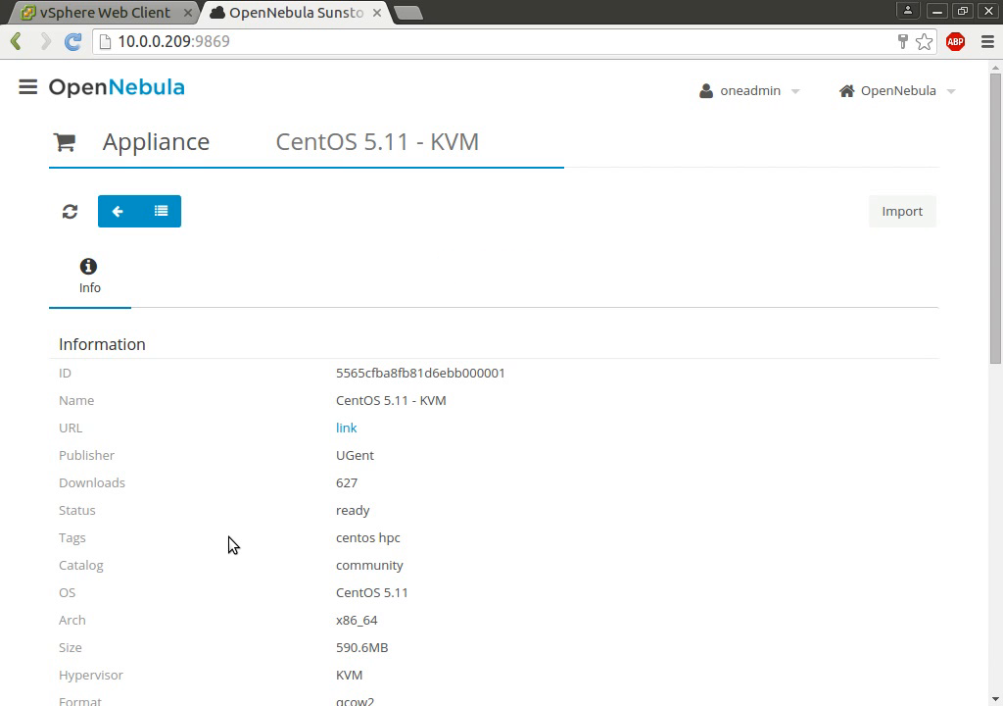
left_click(900, 223)
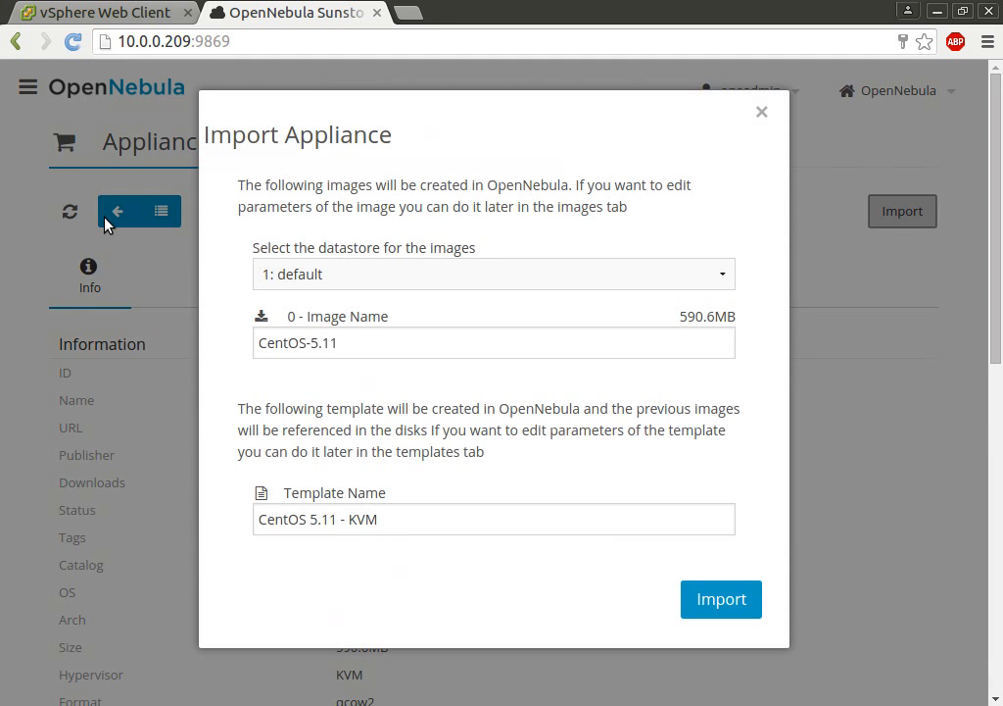
left_click(701, 598)
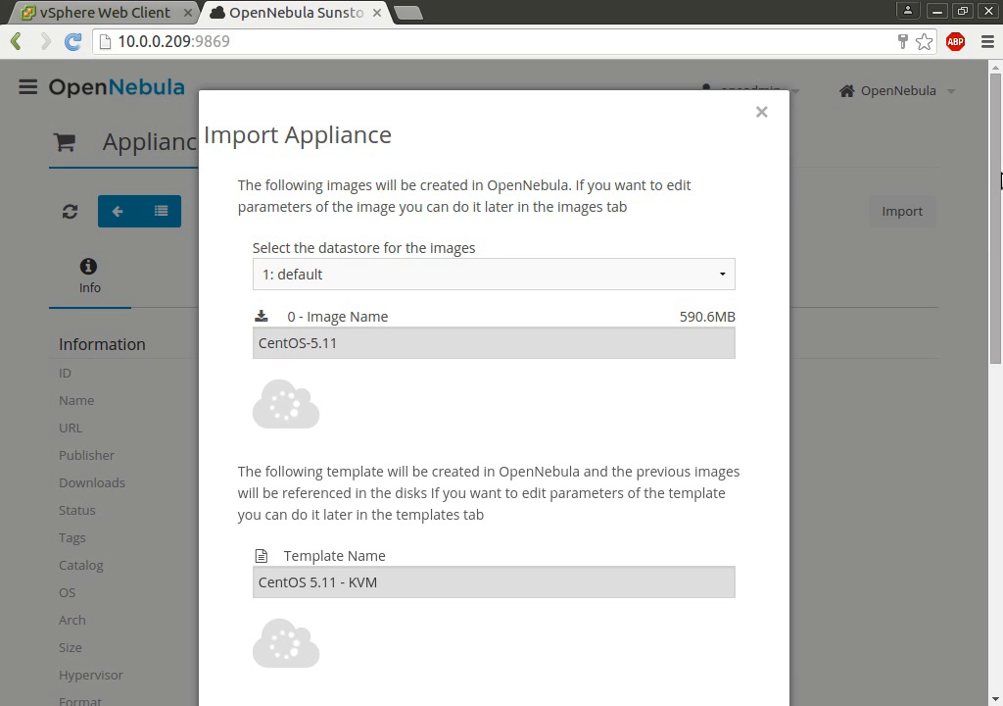
scroll(997, 179, "down", 5)
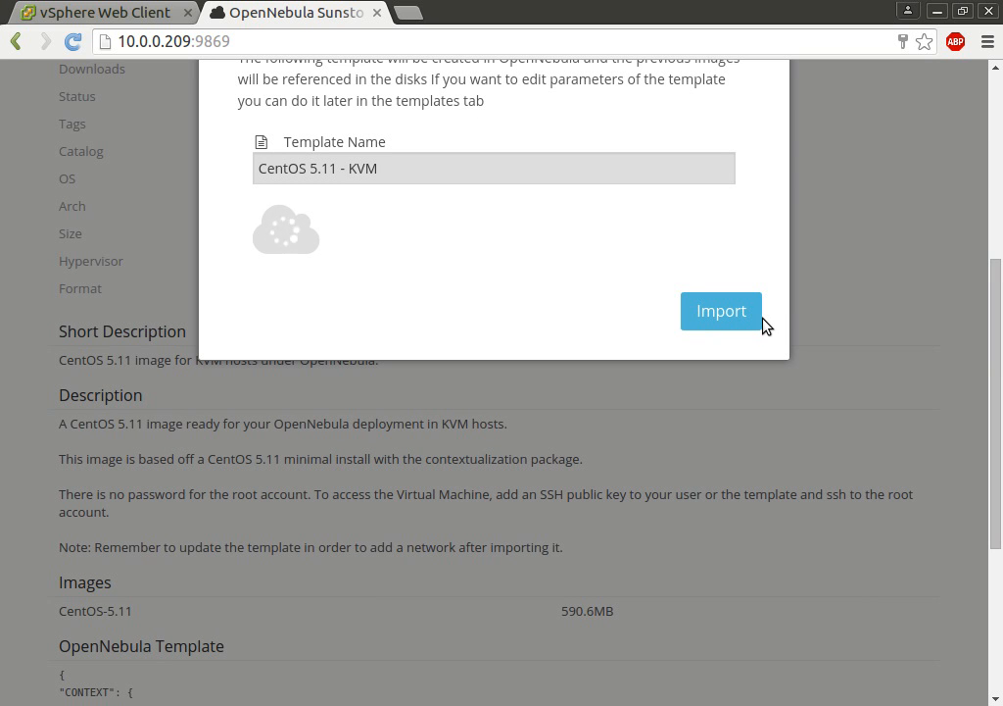
scroll(996, 131, "up", 5)
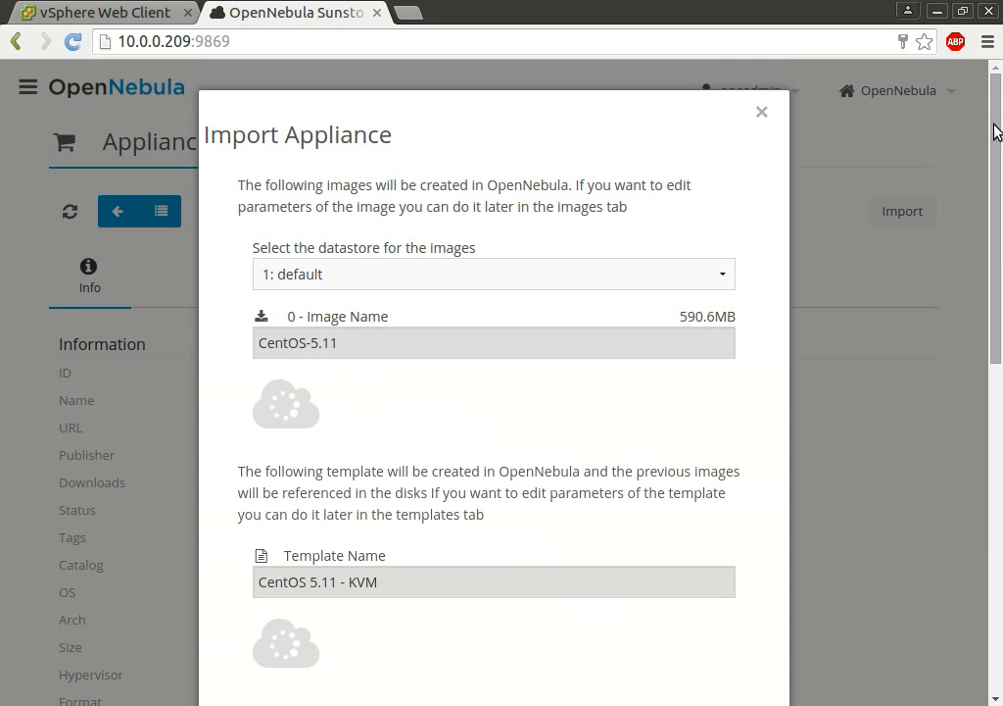
left_click(762, 115)
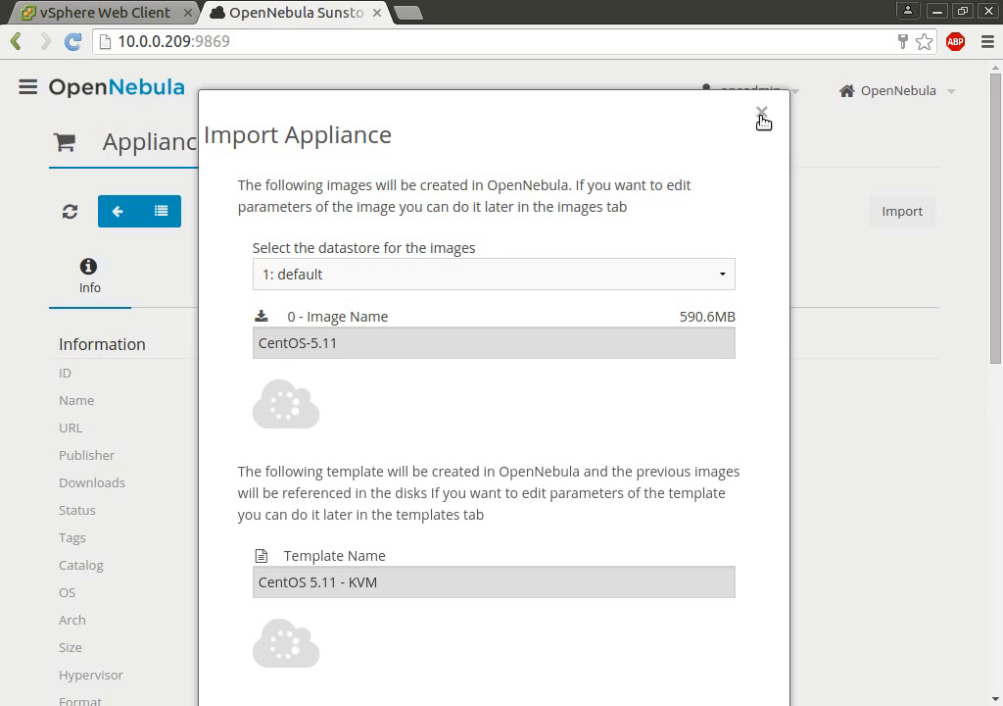
left_click(119, 212)
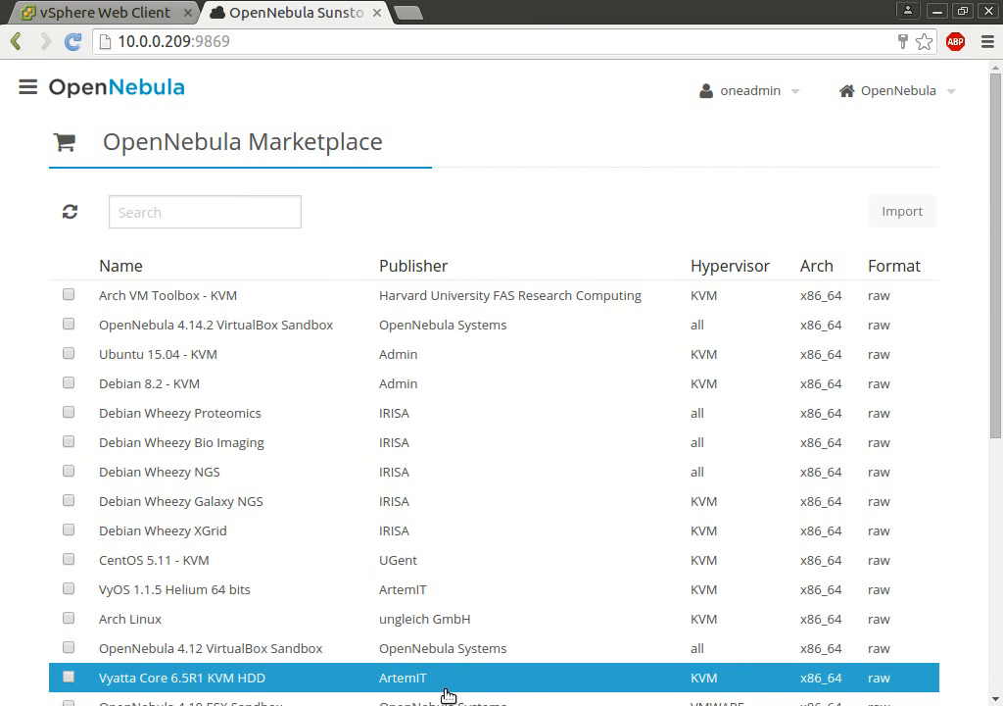
- View the CentOS 6.5 - VMware and Ubuntu 14.04 - VMware appliances from the marketplace list, then return to it
left_click_drag(998, 366, 1000, 637)
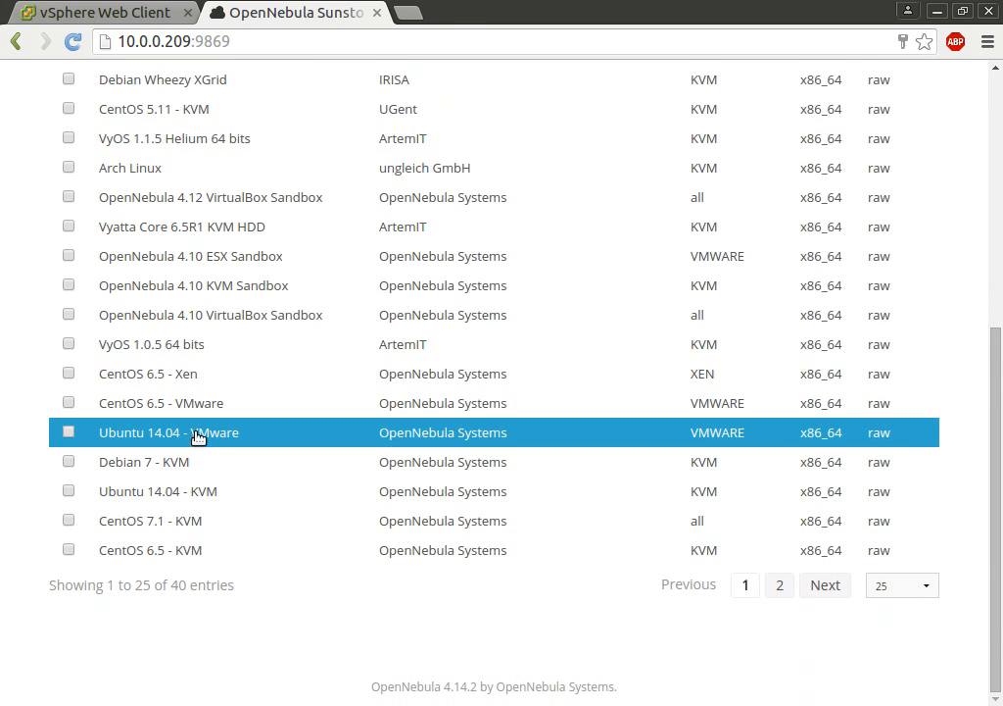
left_click(213, 411)
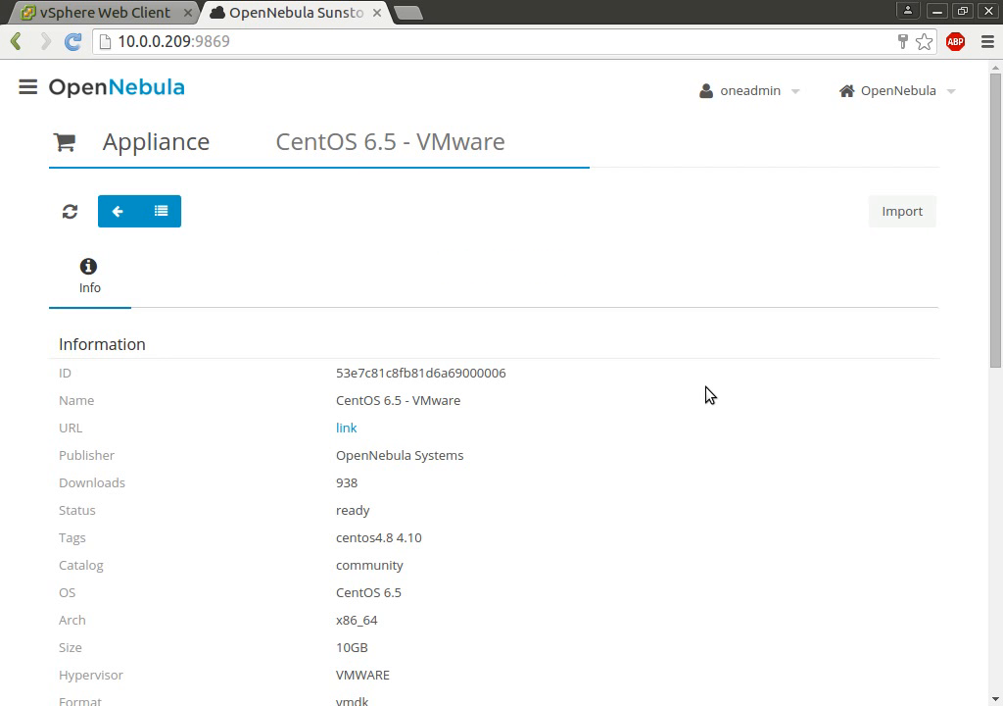
left_click(117, 210)
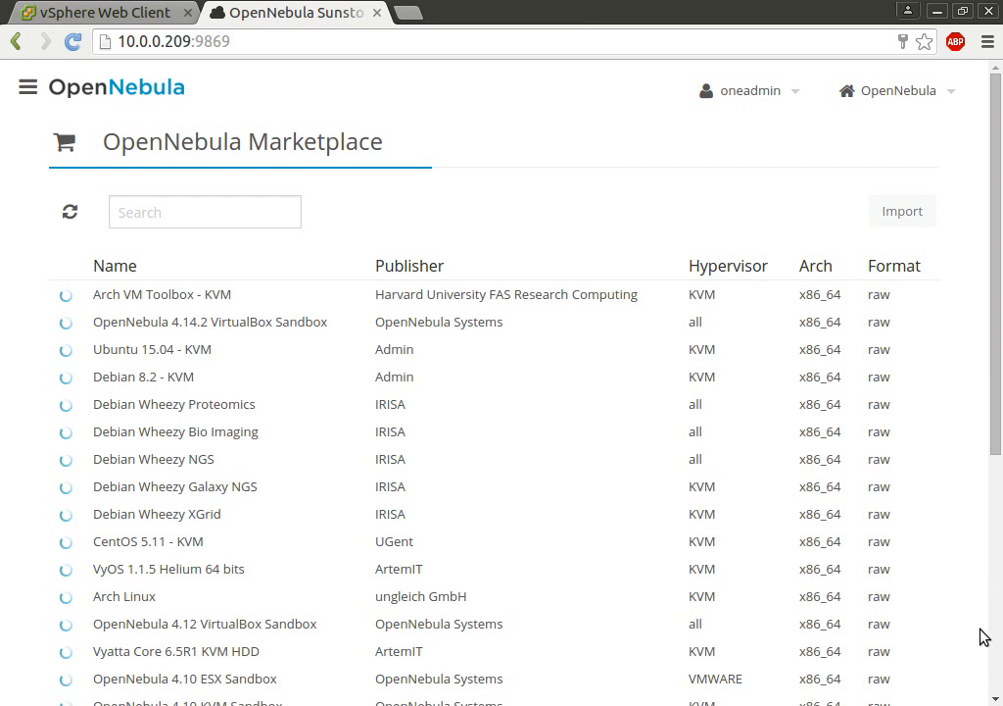
left_click_drag(996, 316, 885, 582)
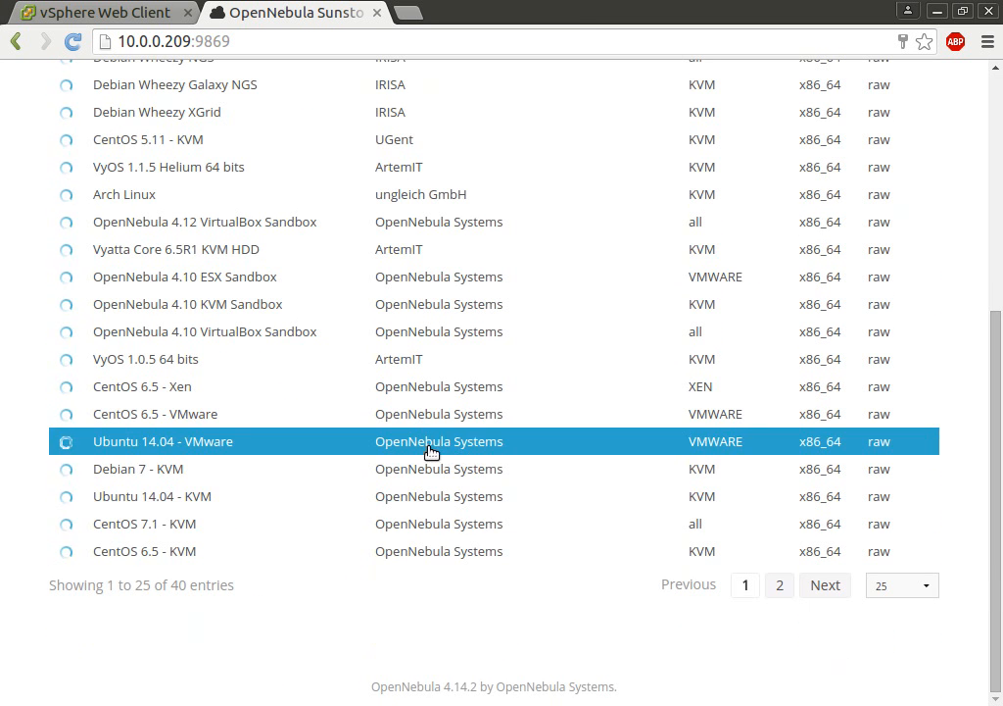
left_click(431, 451)
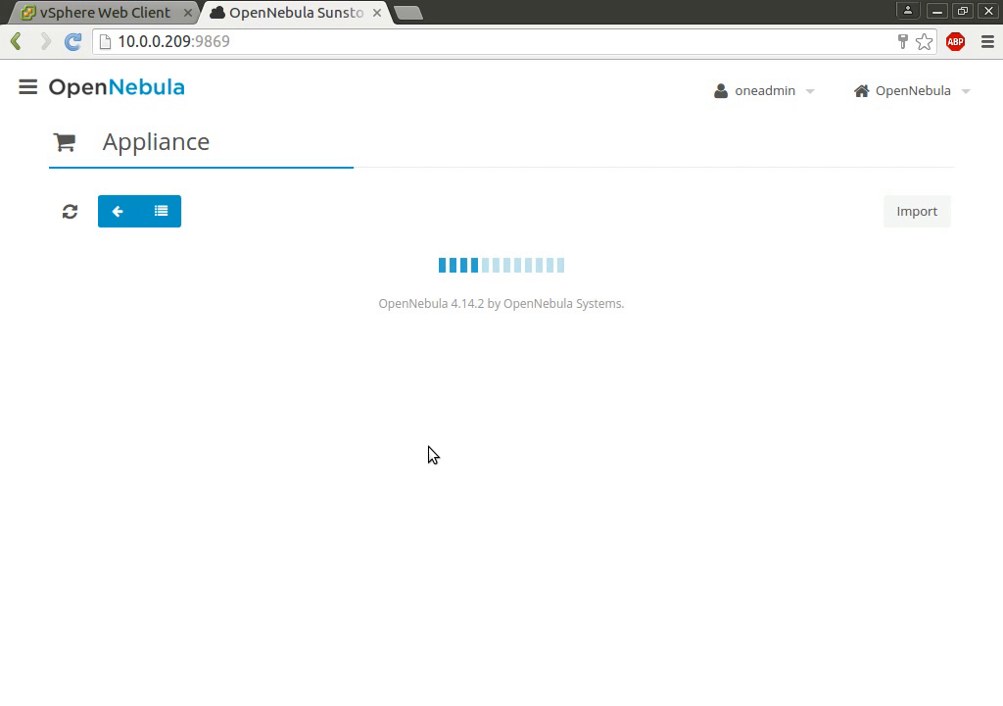
left_click(119, 220)
- Search the marketplace for "vmware" and open the ttylinux - VMware appliance
left_click(231, 217)
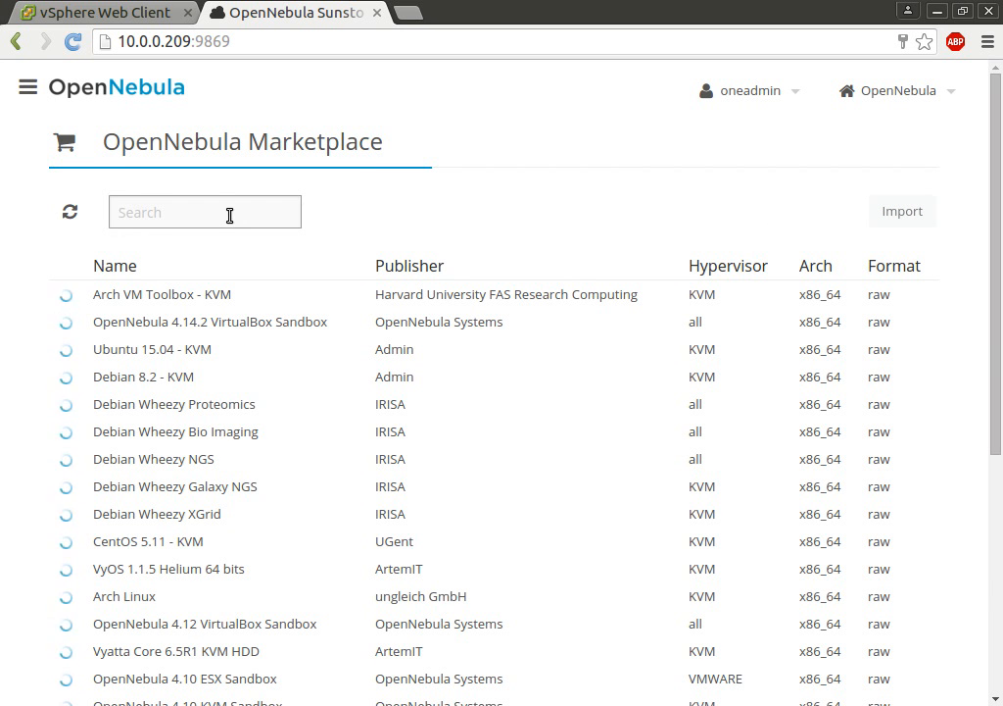
type("vmw")
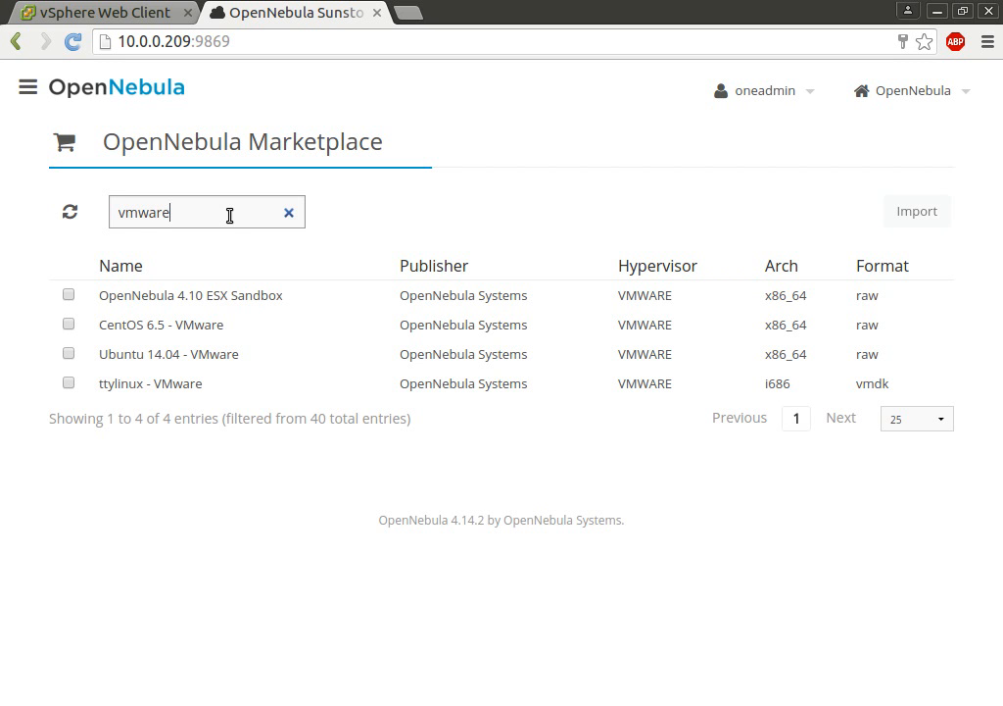
type("are")
left_click(324, 387)
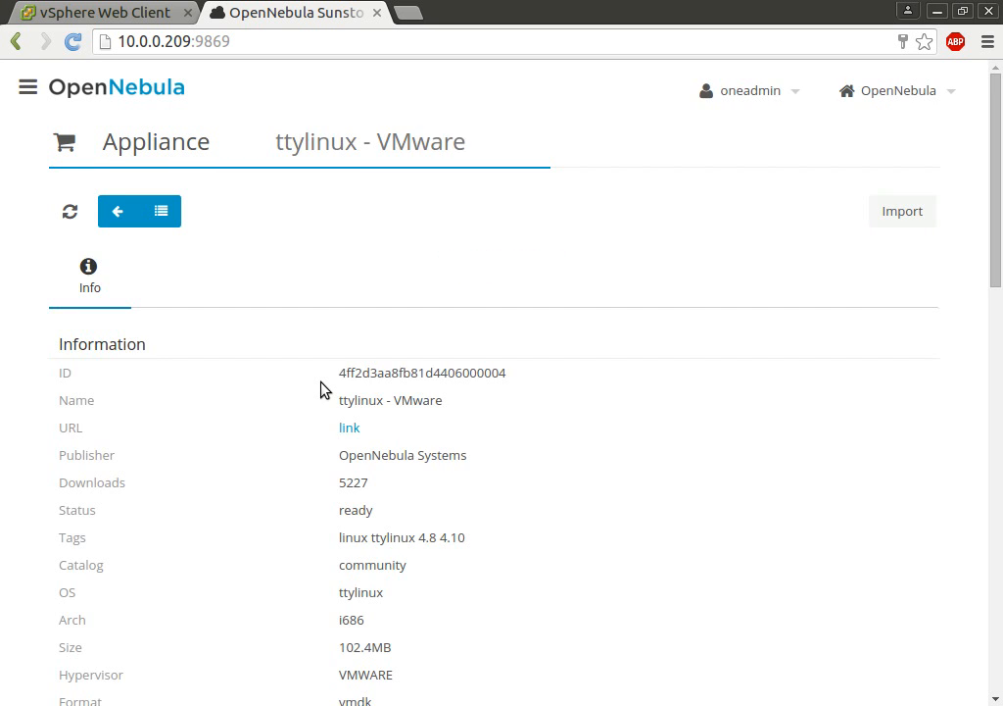
- Import the ttylinux - VMware appliance into the default datastore, then return to the marketplace list and clear its search filter
left_click(898, 216)
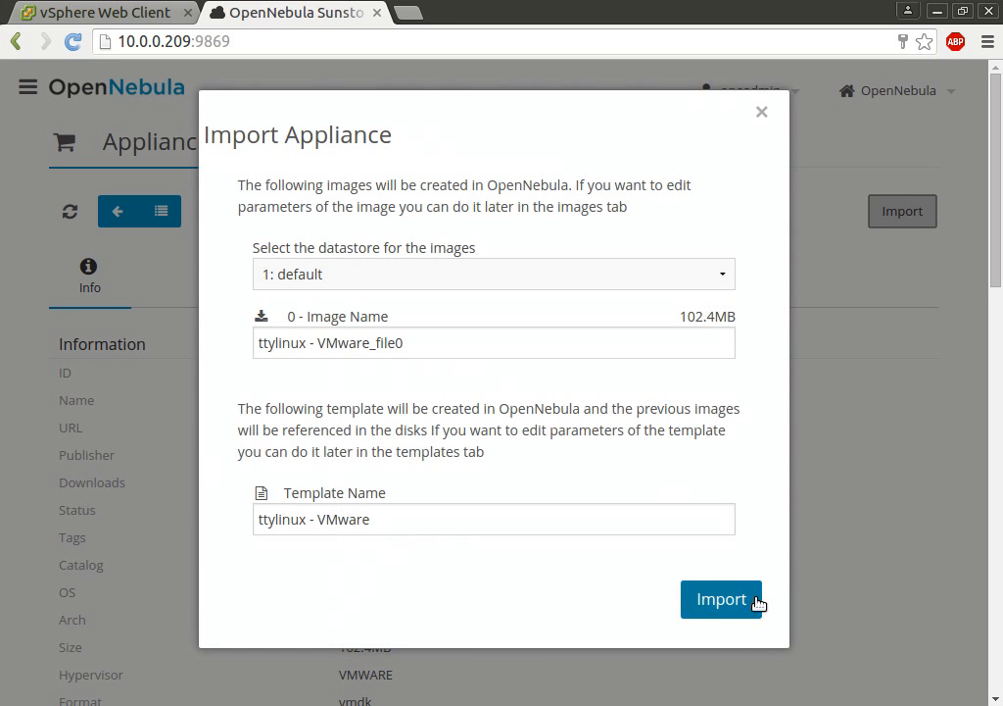
left_click(757, 602)
left_click(758, 118)
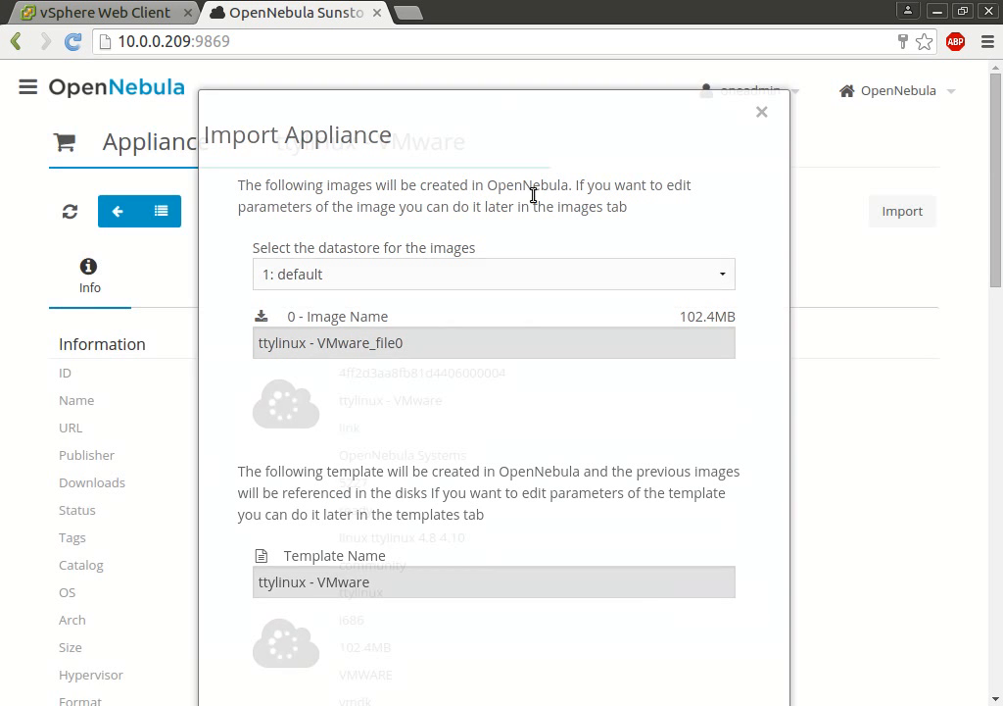
left_click(116, 211)
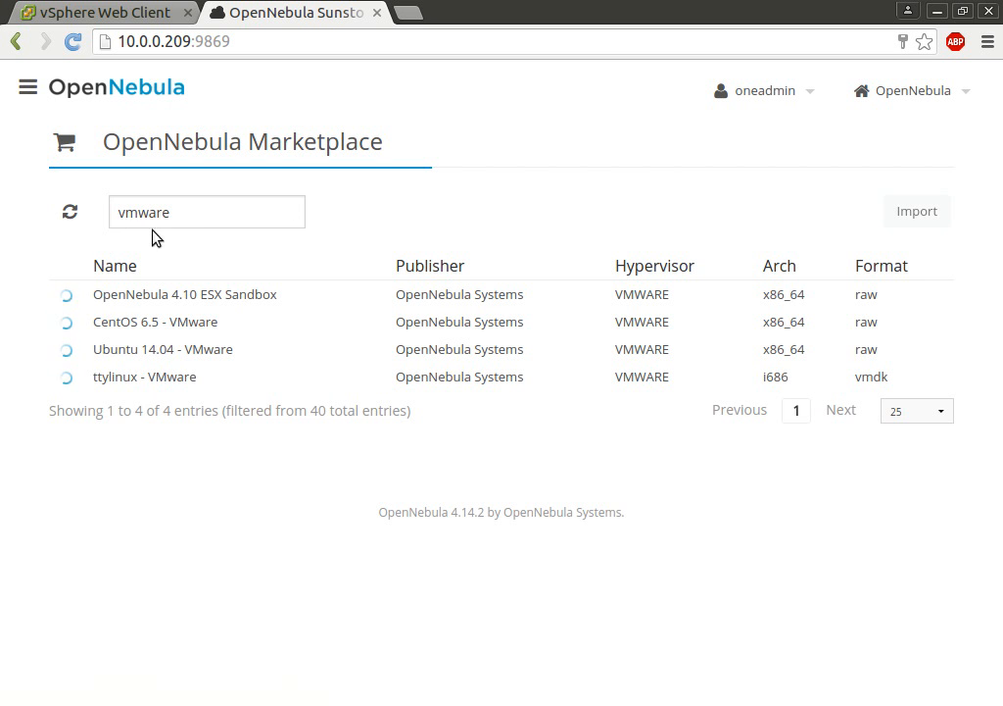
left_click(290, 214)
- Open the Settings page and view the account information, quotas, group quotas, accounting and showback sections
left_click(27, 87)
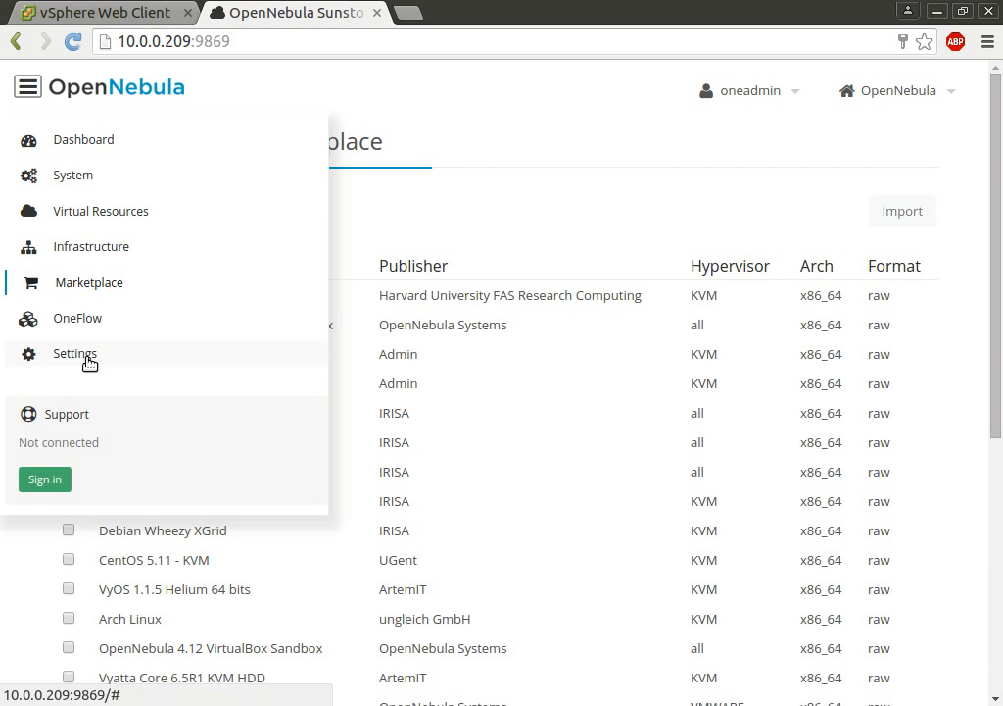
left_click(78, 358)
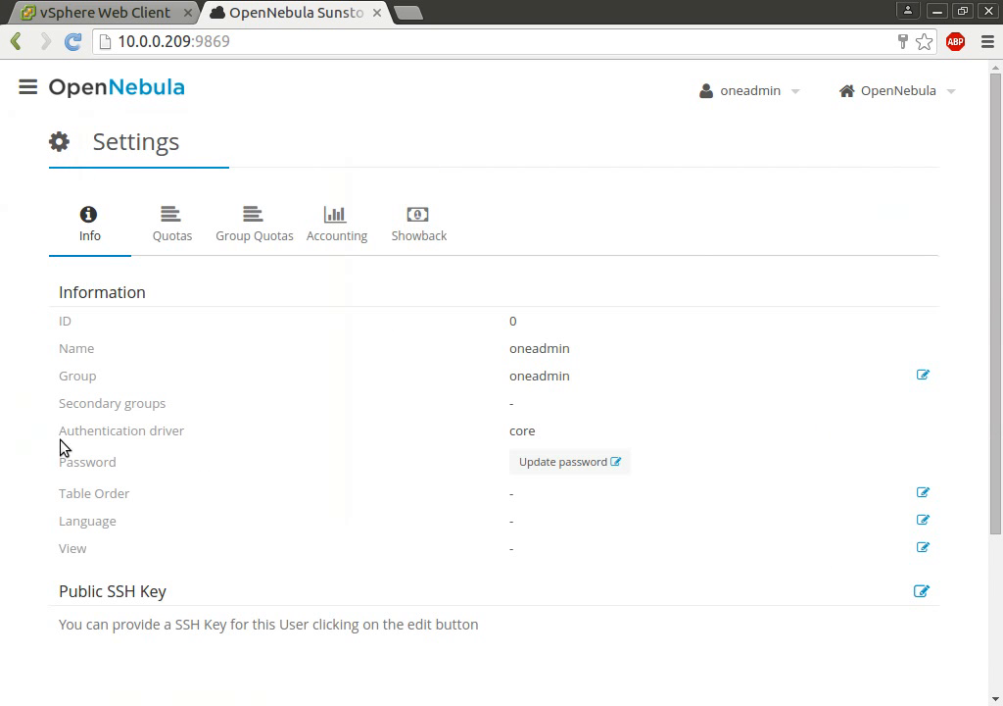
mouse_move(997, 253)
left_mouse_down()
mouse_move(1000, 539)
mouse_move(999, 239)
left_mouse_up()
left_click(167, 229)
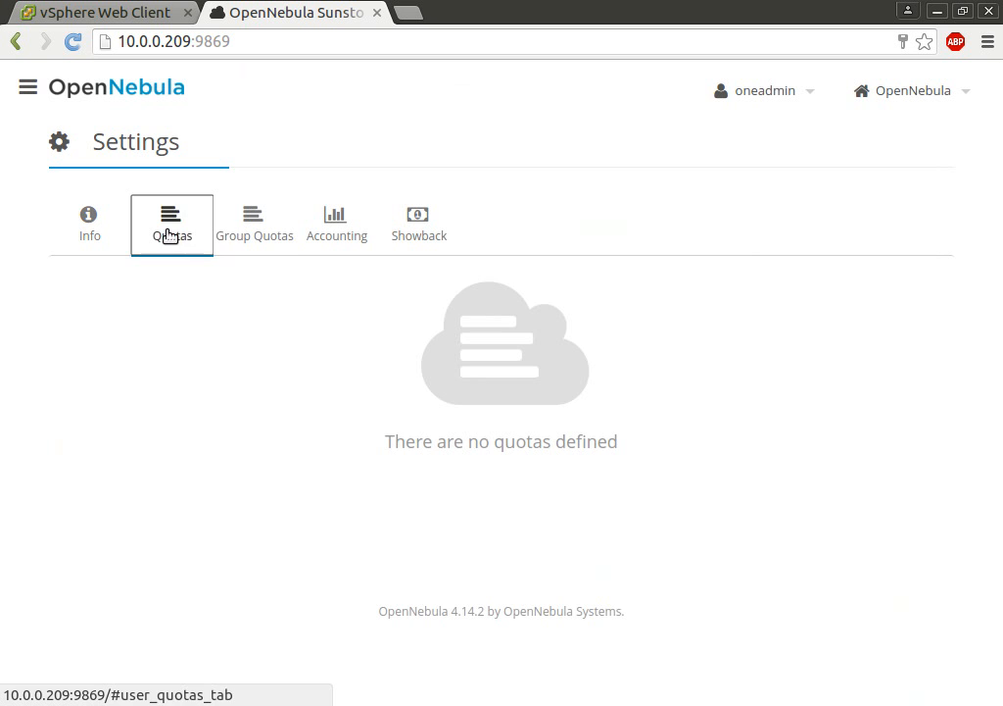
left_click(257, 235)
left_click(328, 235)
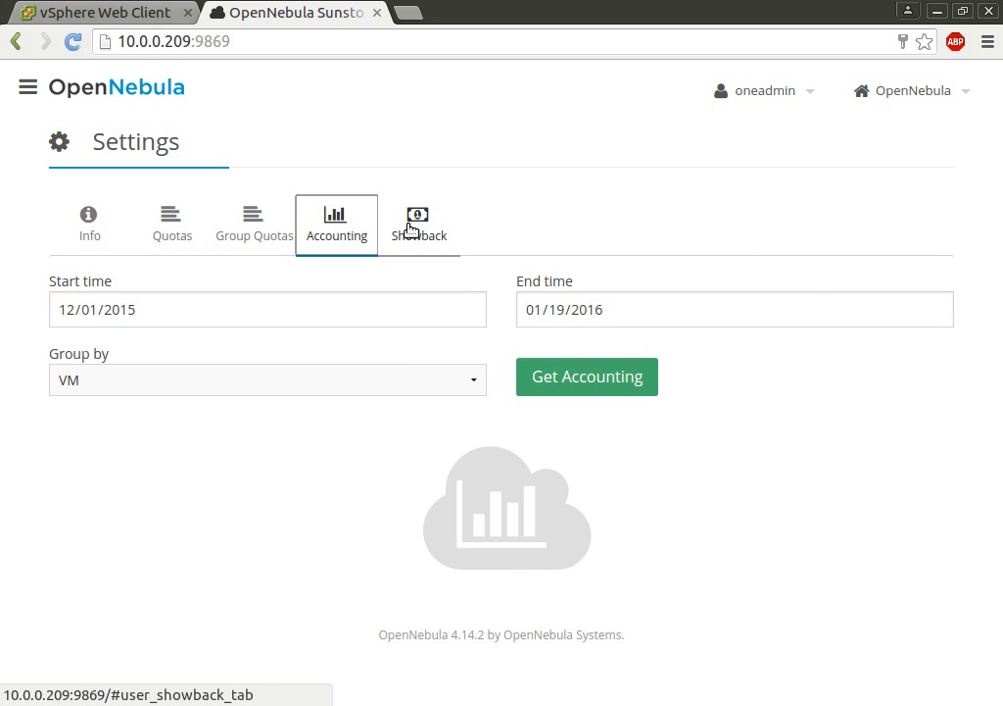
left_click(411, 227)
- Open Clusters and view the hosts, virtual networks and datastores offered in the Create Cluster form, then return to the cluster list
left_click(28, 86)
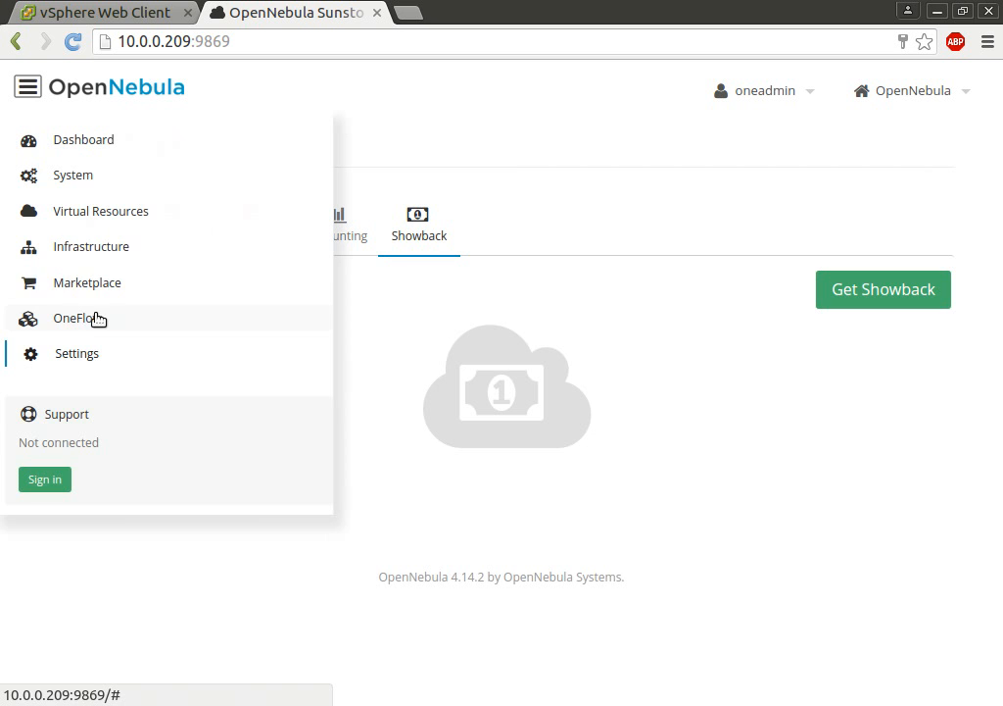
left_click(108, 254)
left_click(116, 284)
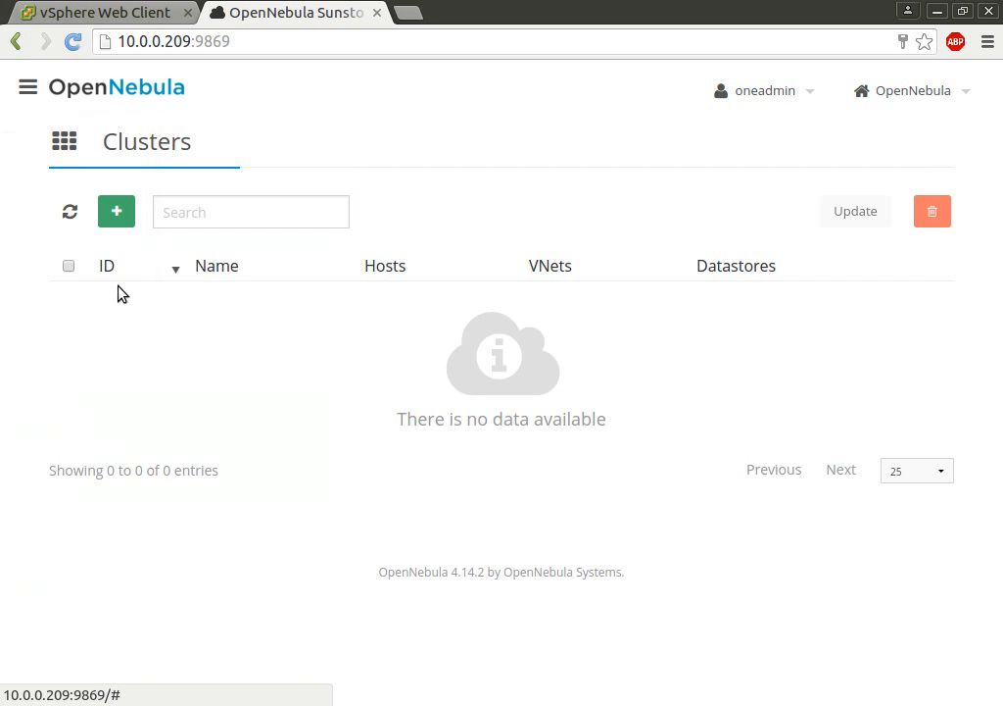
left_click(116, 212)
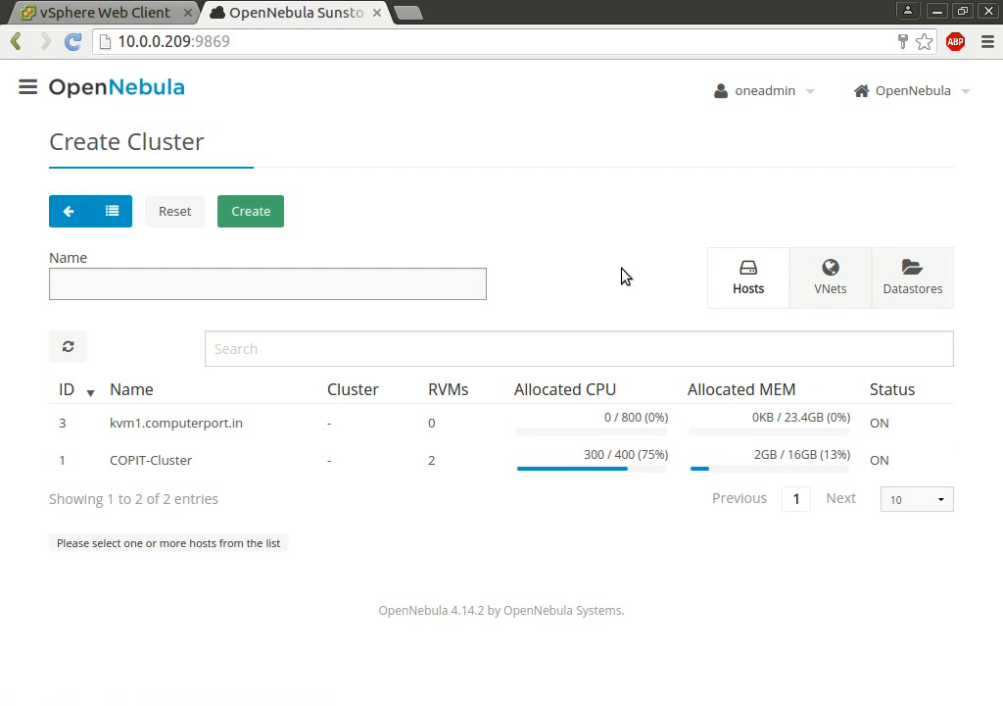
left_click(821, 285)
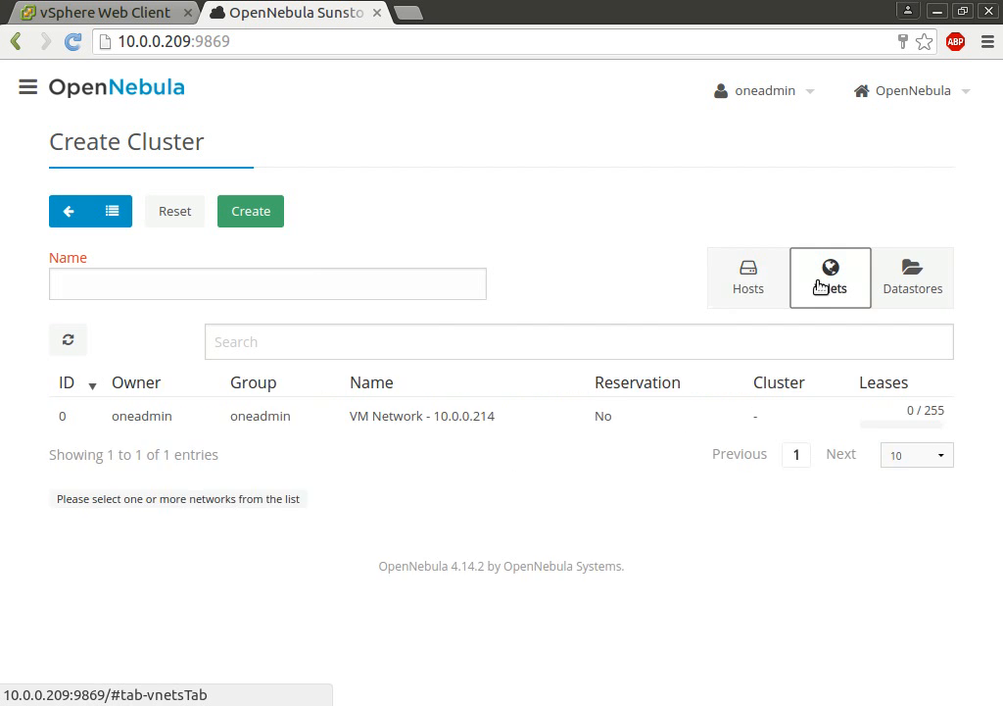
left_click(897, 288)
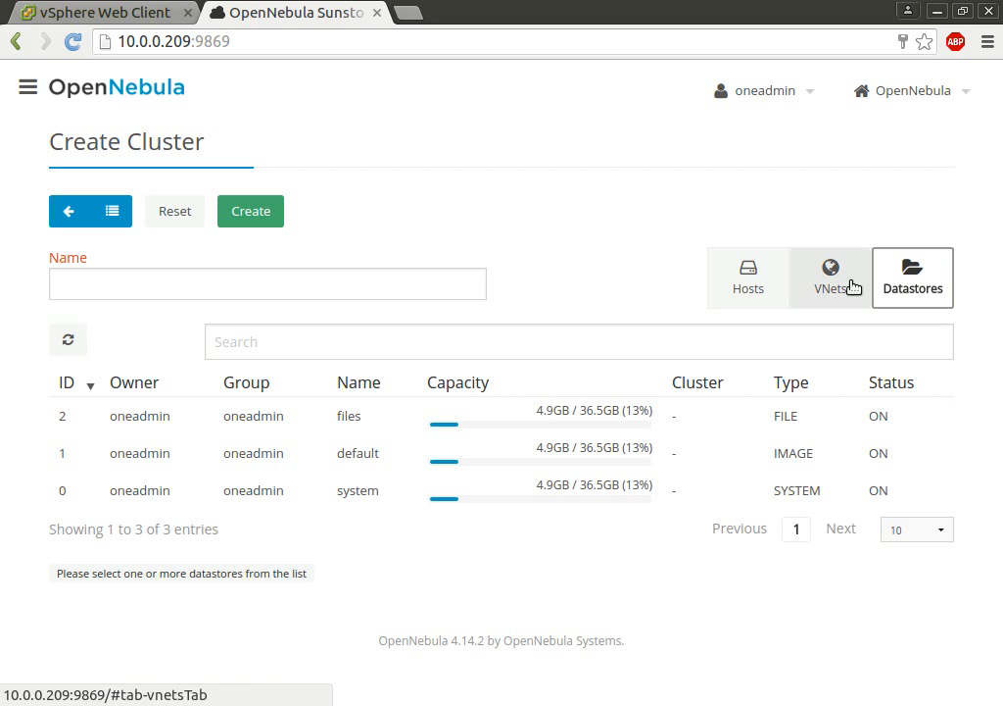
left_click(788, 286)
left_click(745, 281)
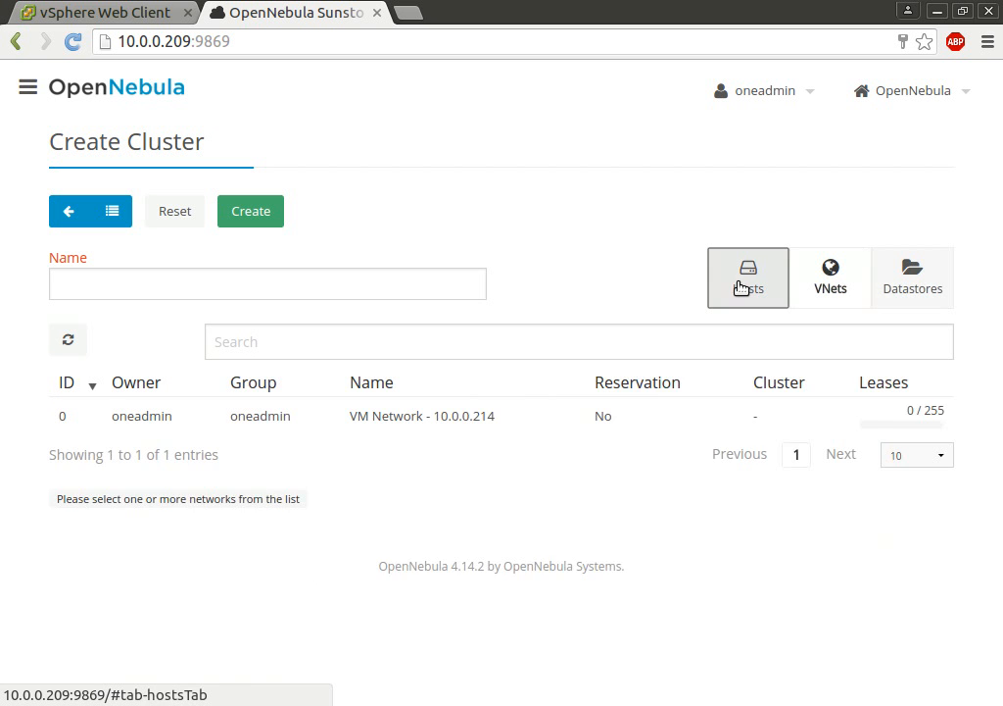
left_click(112, 218)
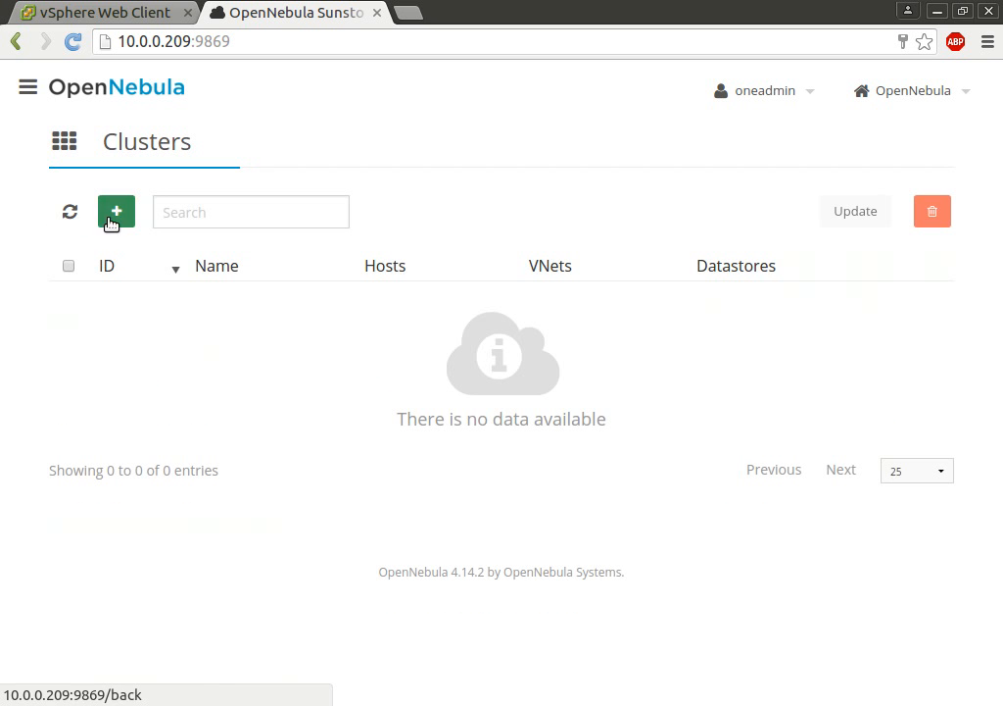
- Examine the kvm1.computerport.in host's information, graphs, VMs and wild VMs, then return to the host list
left_click(27, 88)
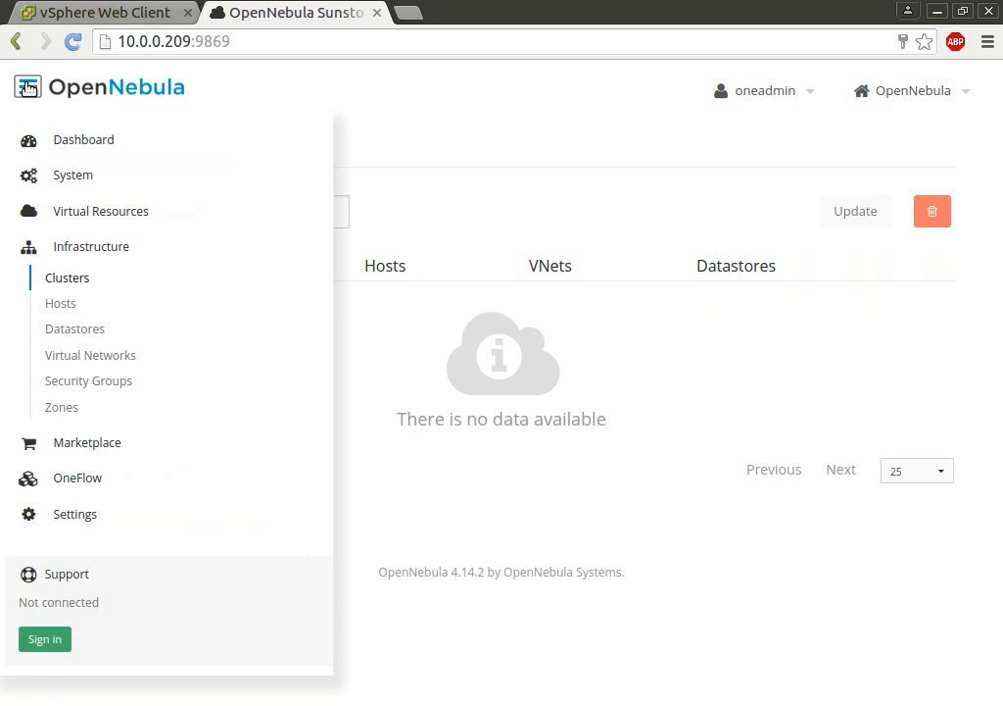
left_click(76, 305)
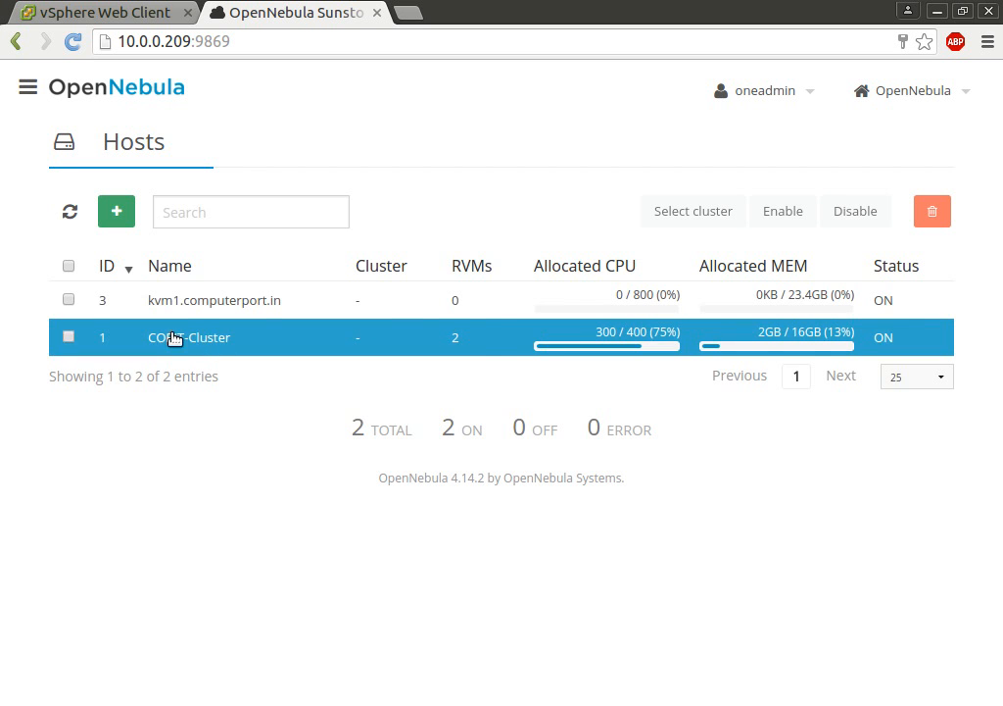
left_click(341, 298)
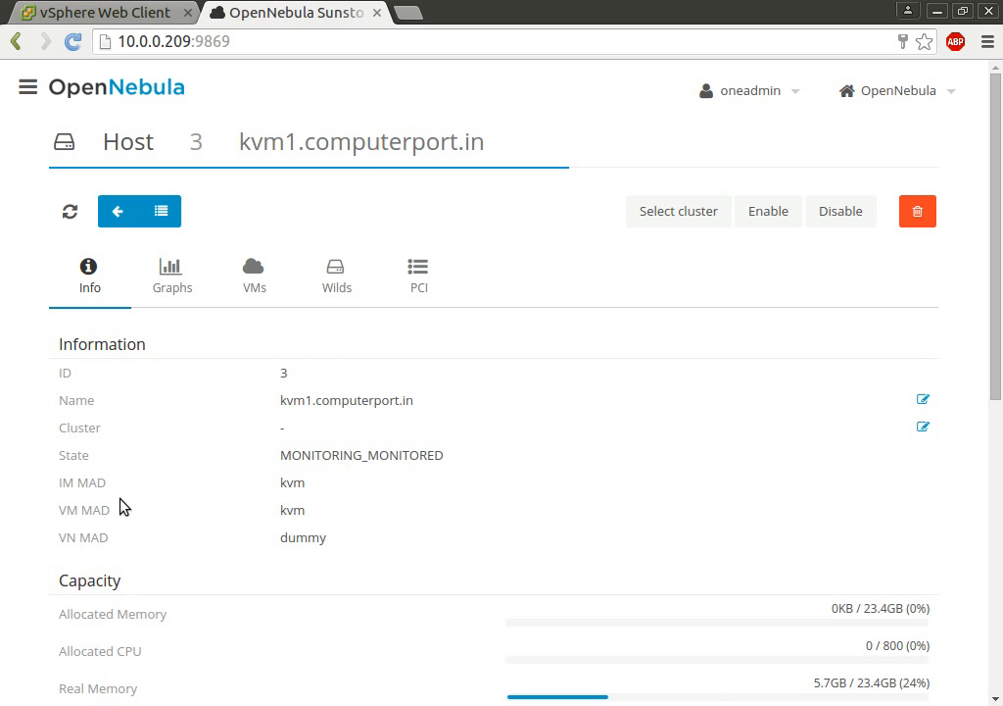
mouse_move(997, 186)
left_mouse_down()
mouse_move(1000, 487)
mouse_move(1001, 176)
left_mouse_up()
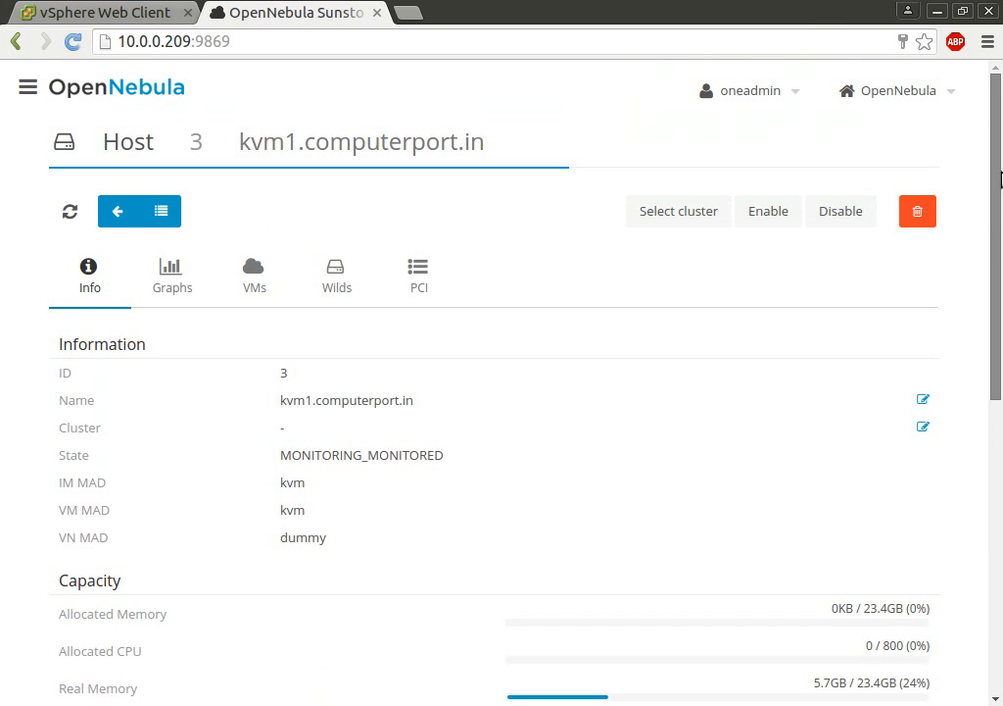
left_click(183, 268)
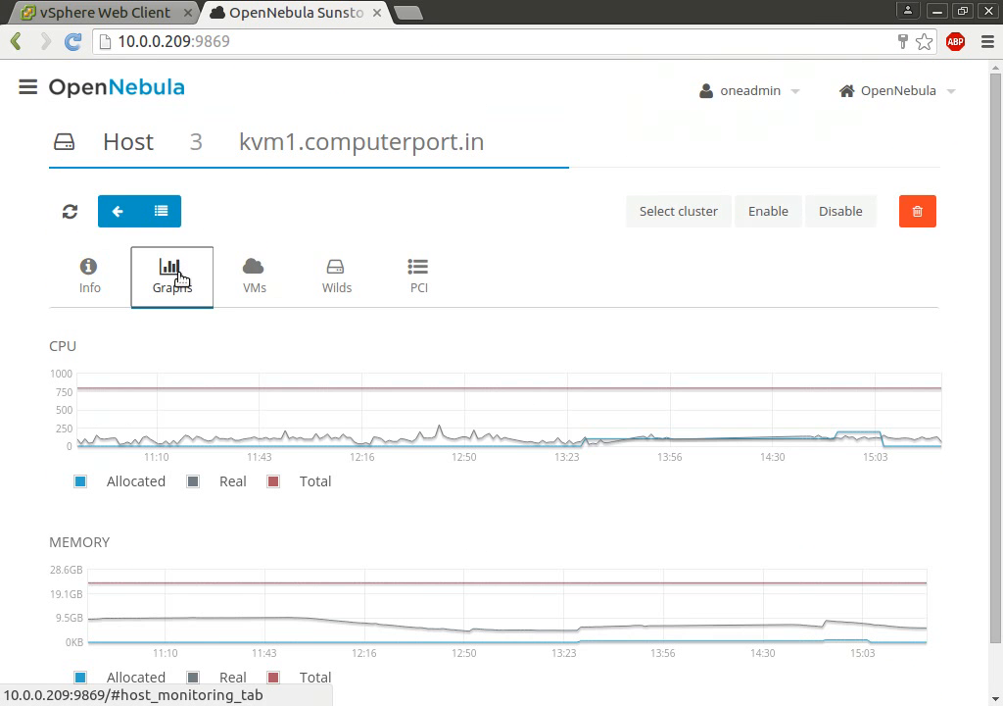
left_click(247, 283)
left_click(338, 283)
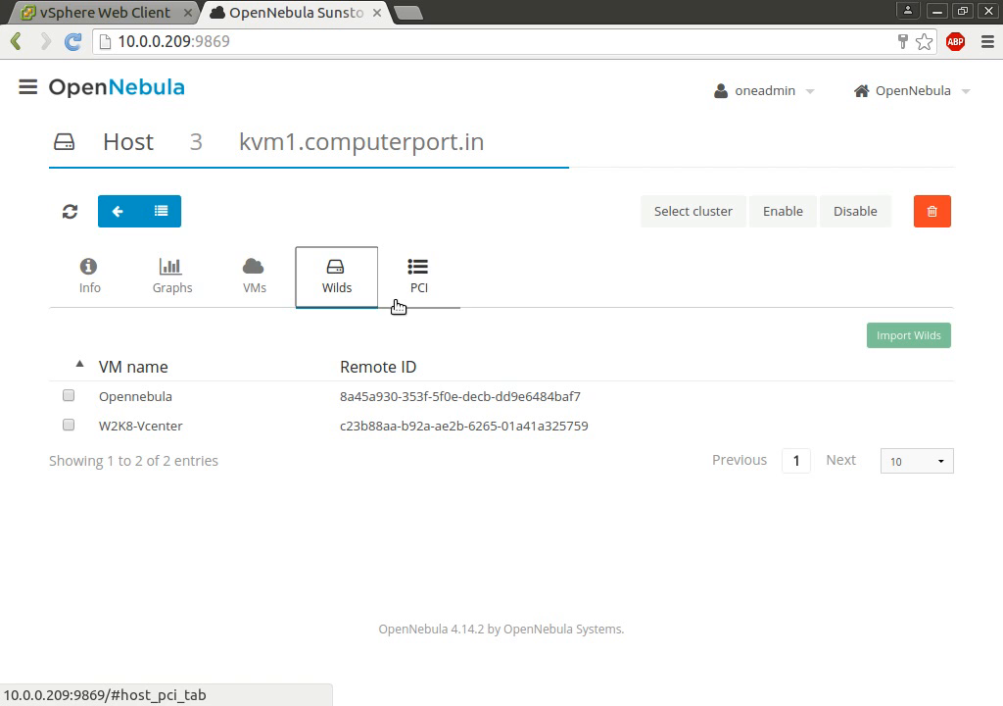
left_click(154, 214)
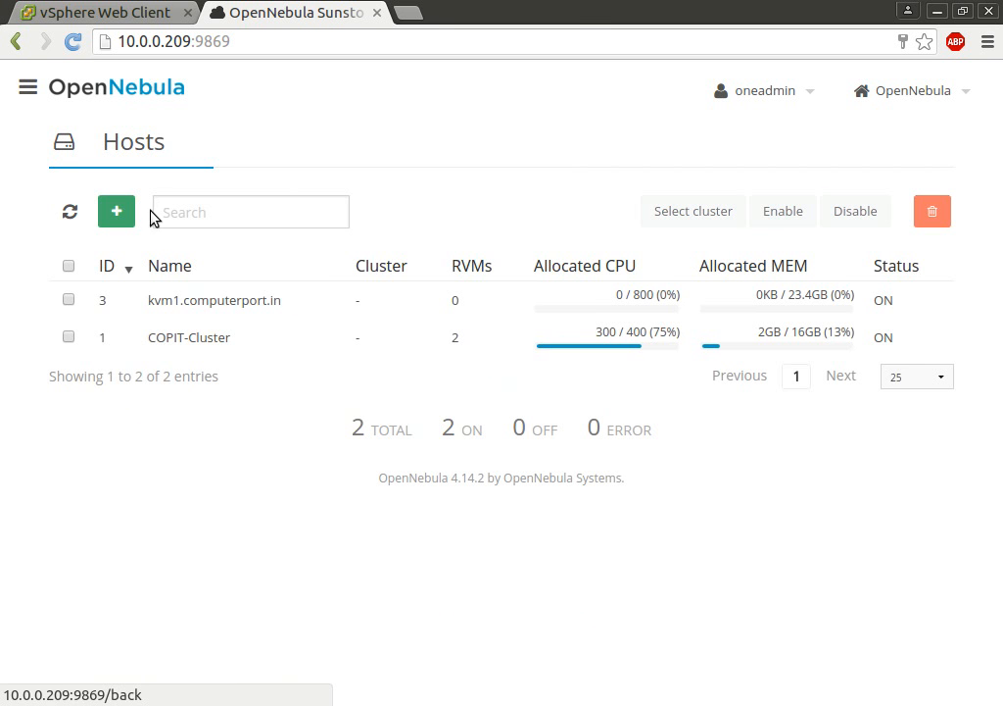
- Examine the COPIT-Cluster host's information, graphs, VMs and wild VMs, then return to the host list
left_click(195, 346)
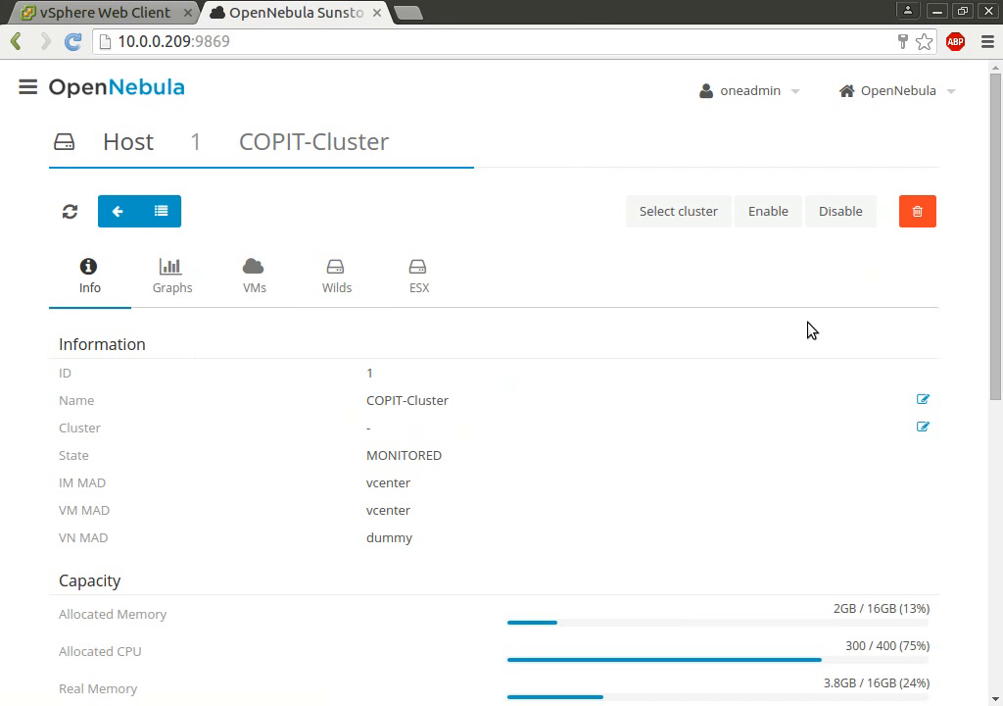
left_click_drag(998, 174, 1000, 218)
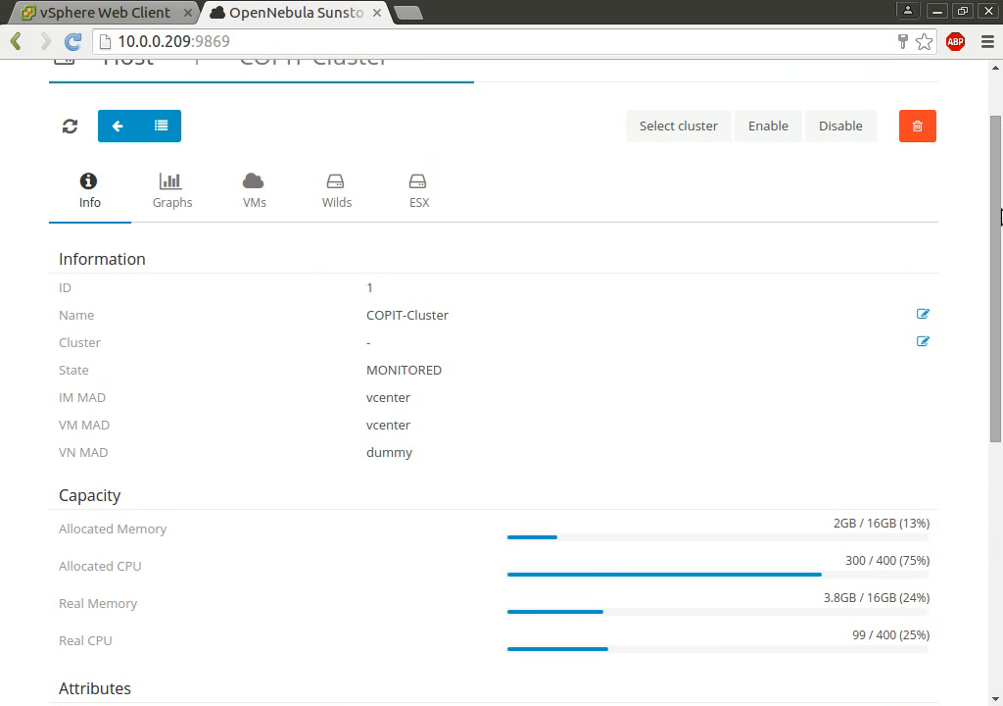
left_click(167, 194)
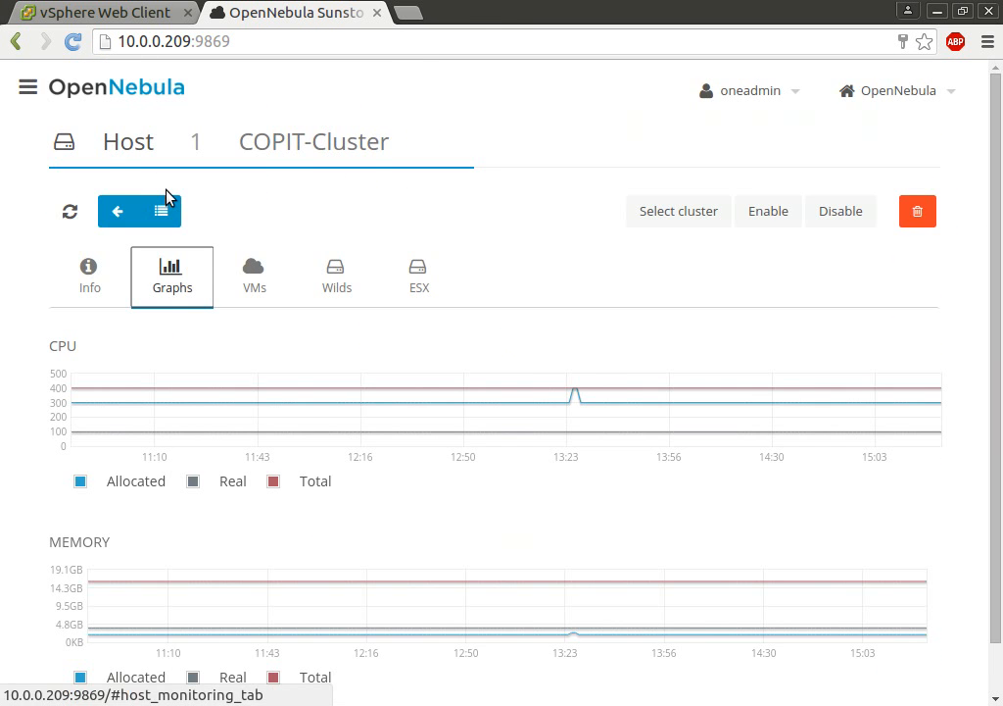
left_click(257, 284)
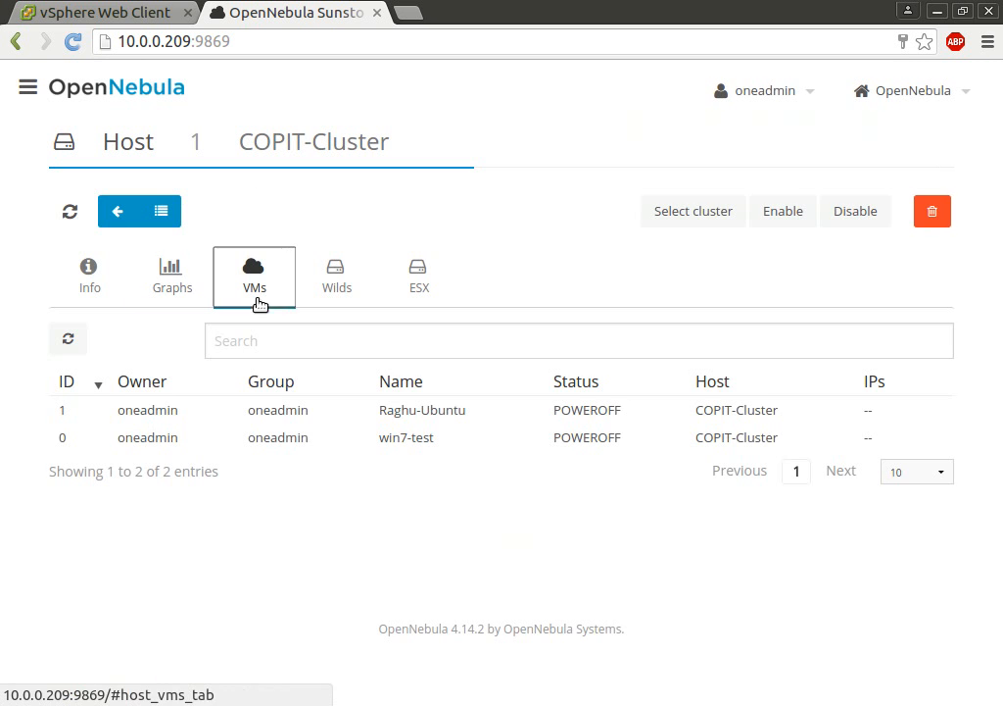
left_click(321, 292)
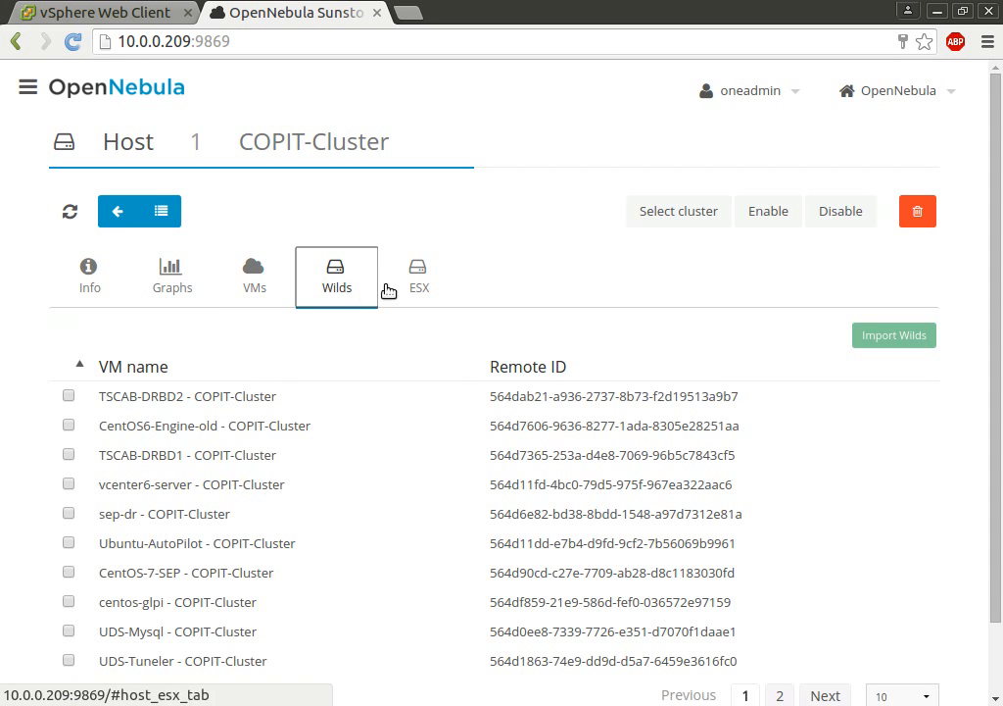
left_click(158, 210)
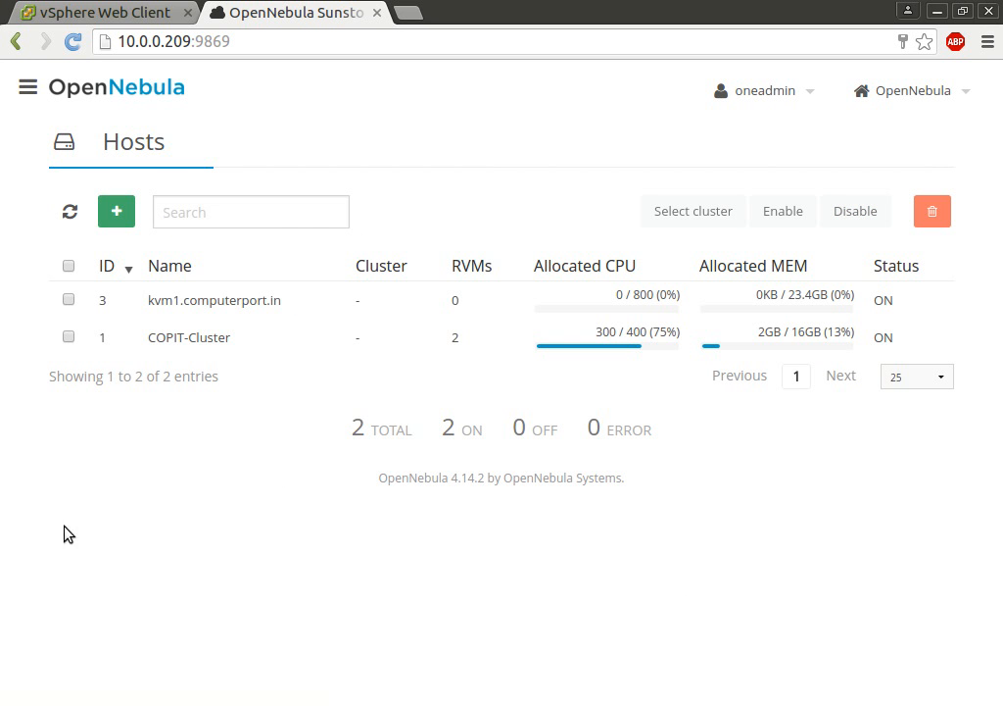
- View the infrastructure's Datastores list, then open the Virtual Networks list
left_click(27, 86)
left_click(73, 338)
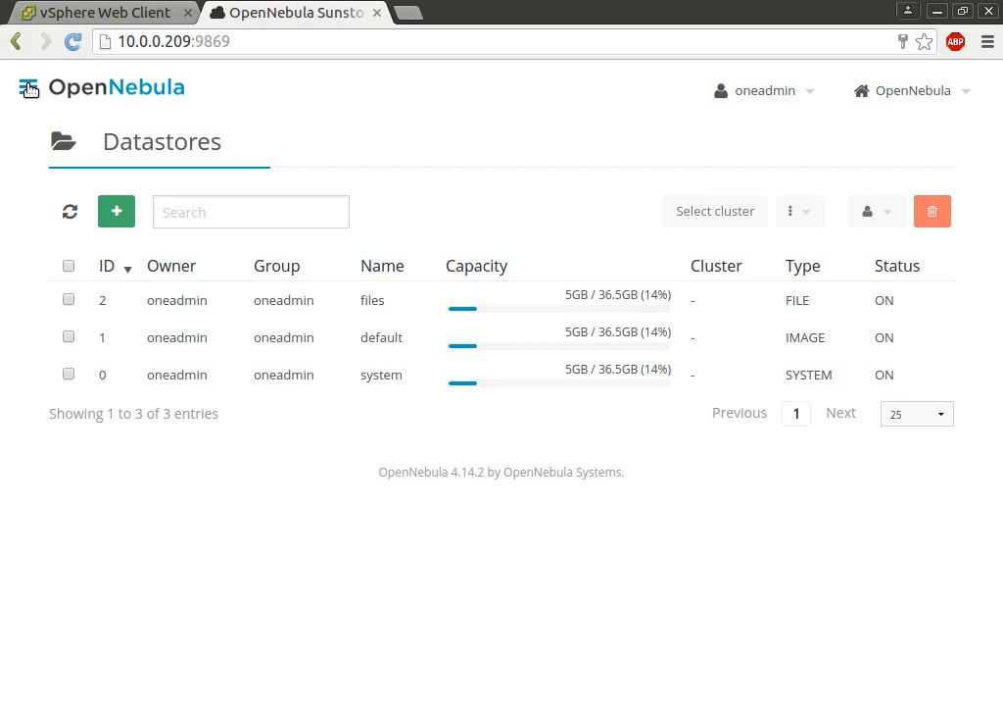
left_click(28, 88)
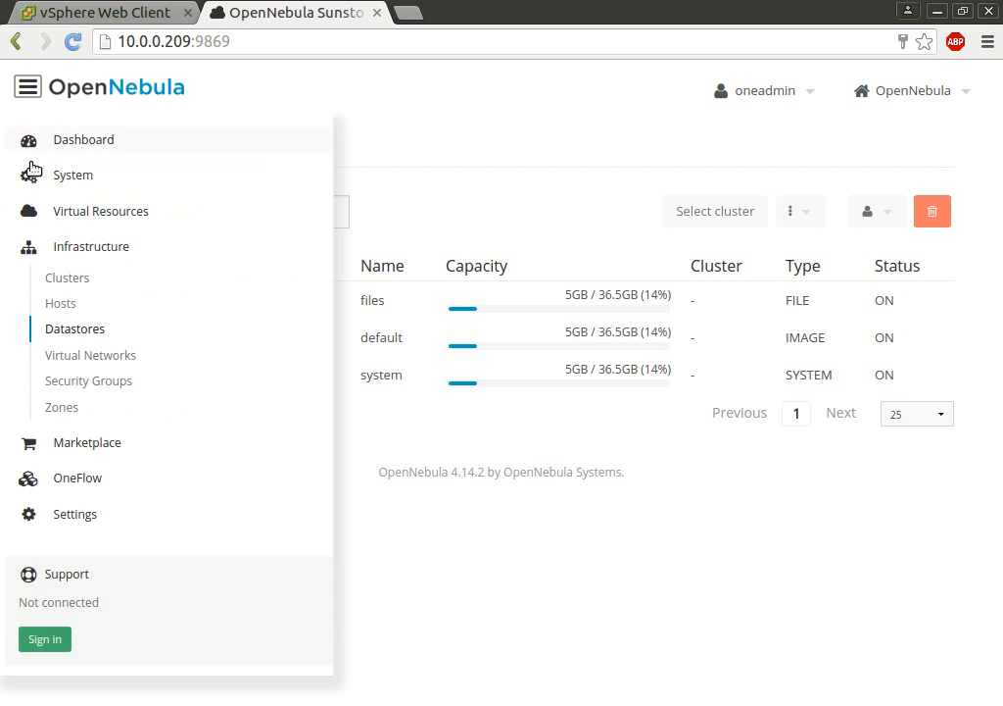
left_click(86, 359)
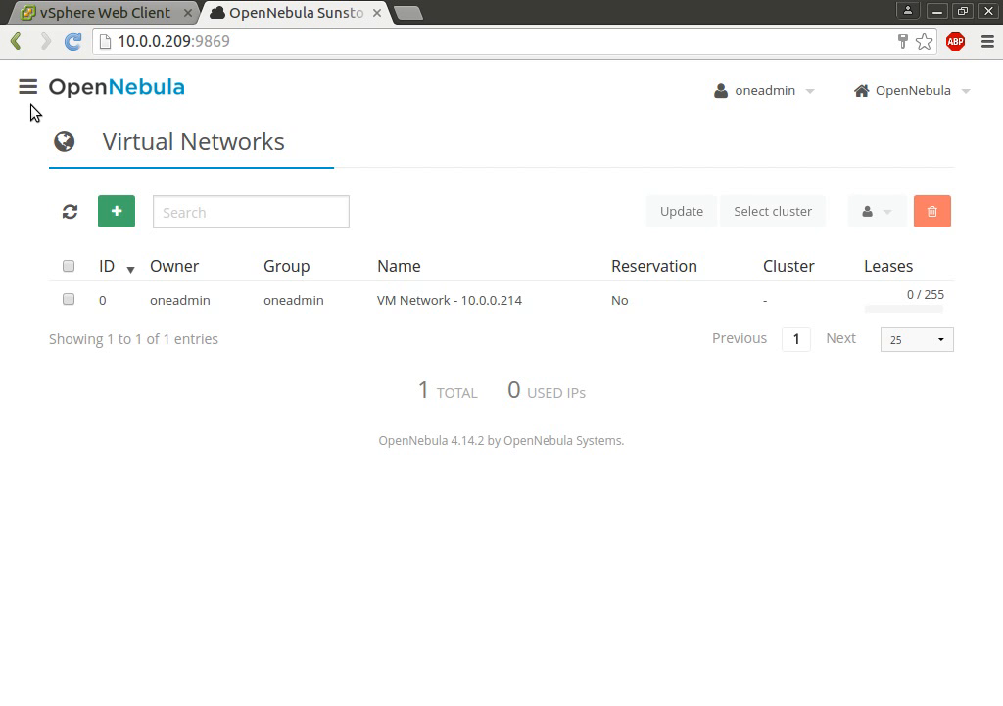
- Open the Create Virtual Network form and view its configuration, addresses, security and context settings
left_click(108, 216)
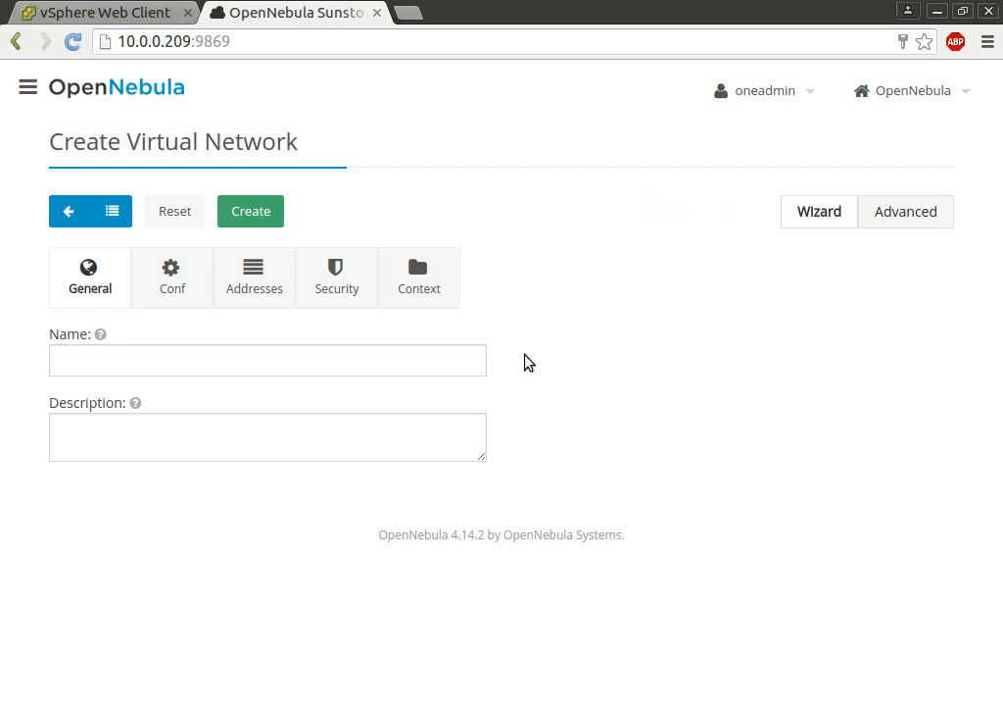
left_click(175, 281)
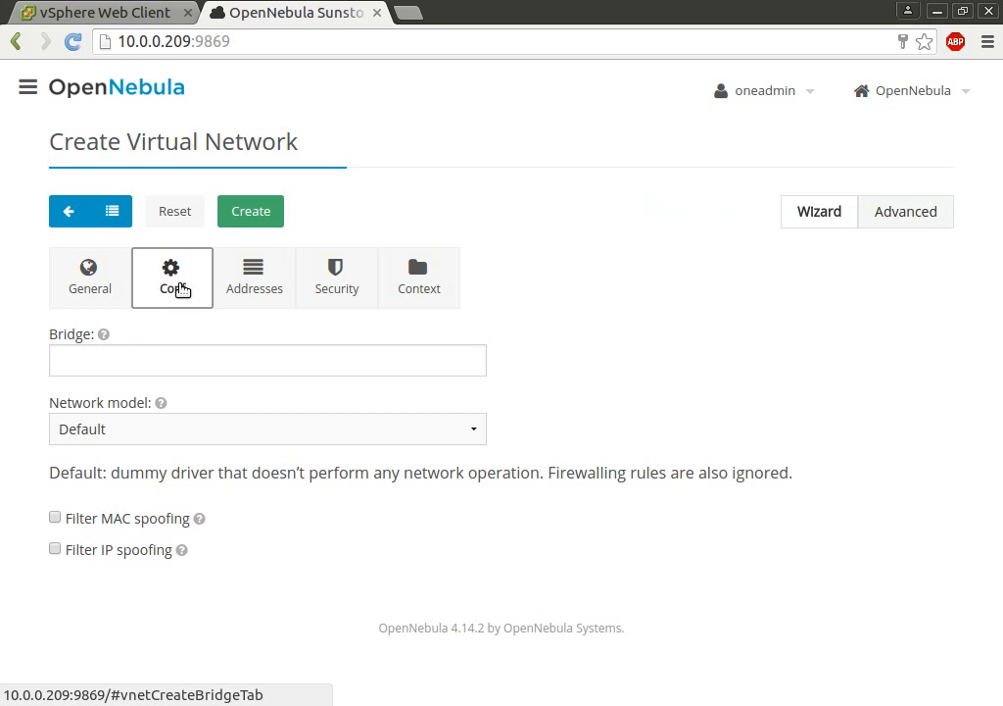
left_click(261, 291)
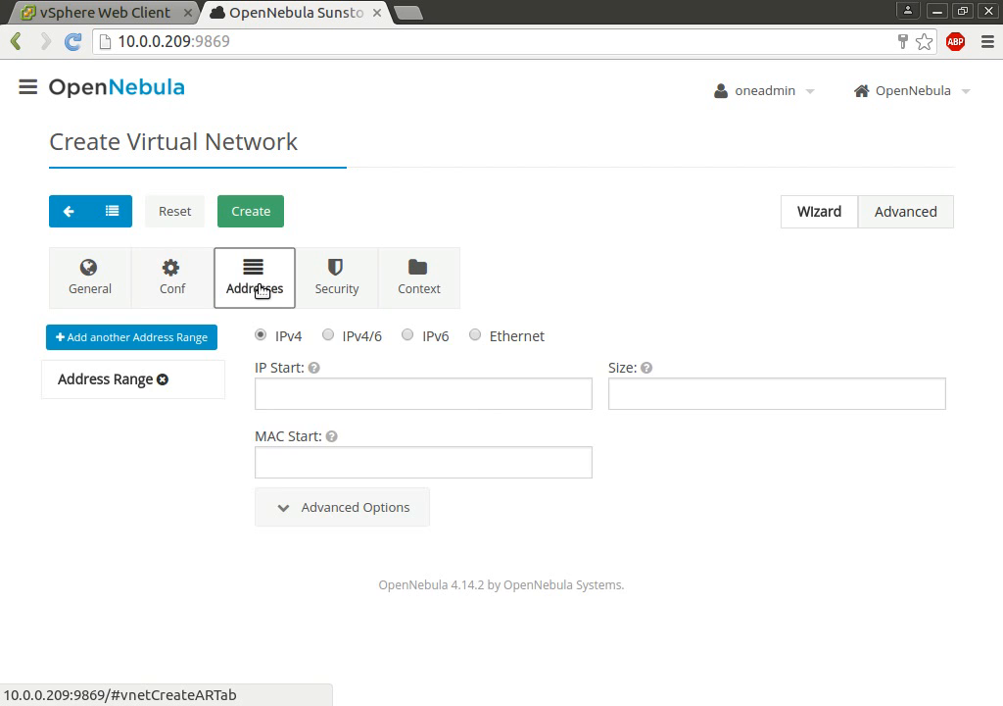
left_click(356, 288)
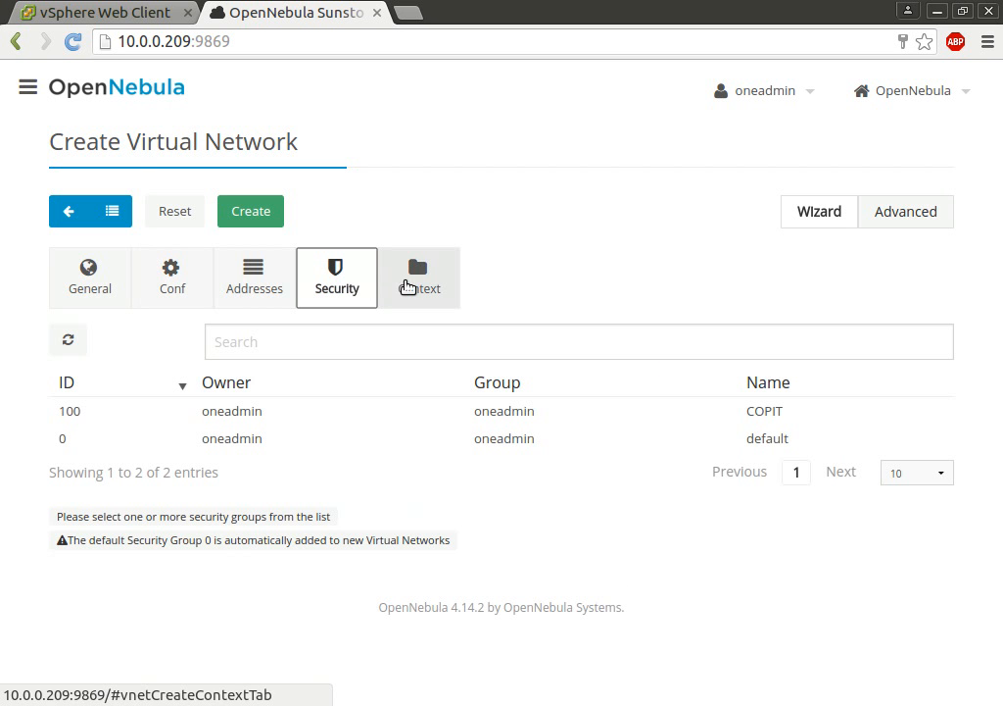
left_click(409, 287)
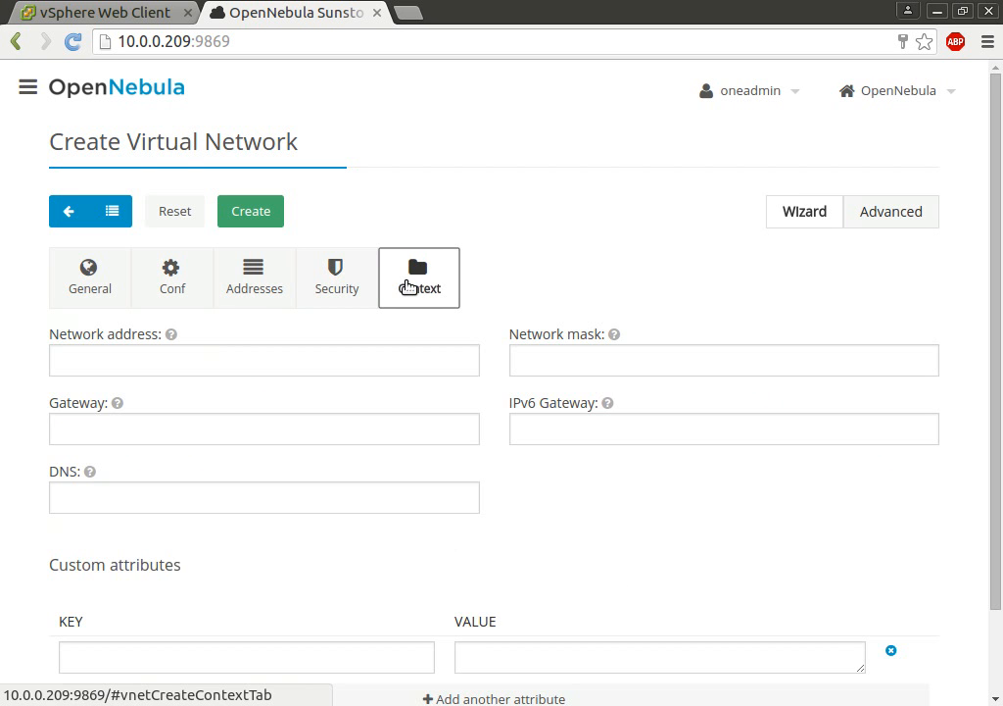
- Leave the network creation form, examine the addresses, leases and security of VM Network - 10.0.0.214, and return to the network list
left_click(70, 211)
left_click(103, 297)
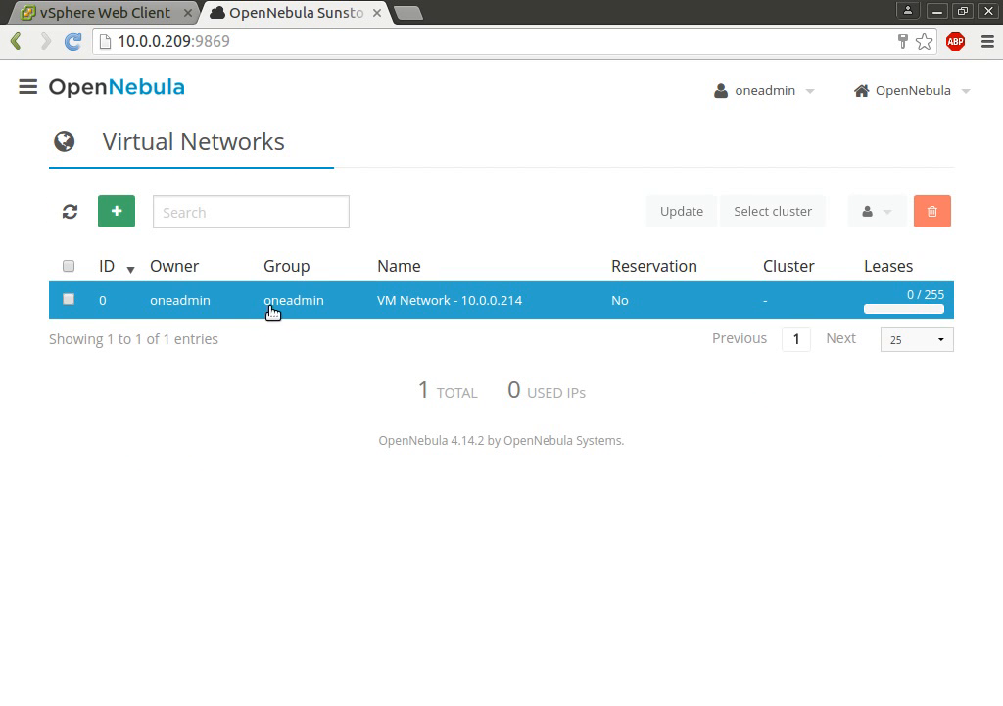
left_click_drag(999, 277, 998, 306)
left_click(174, 235)
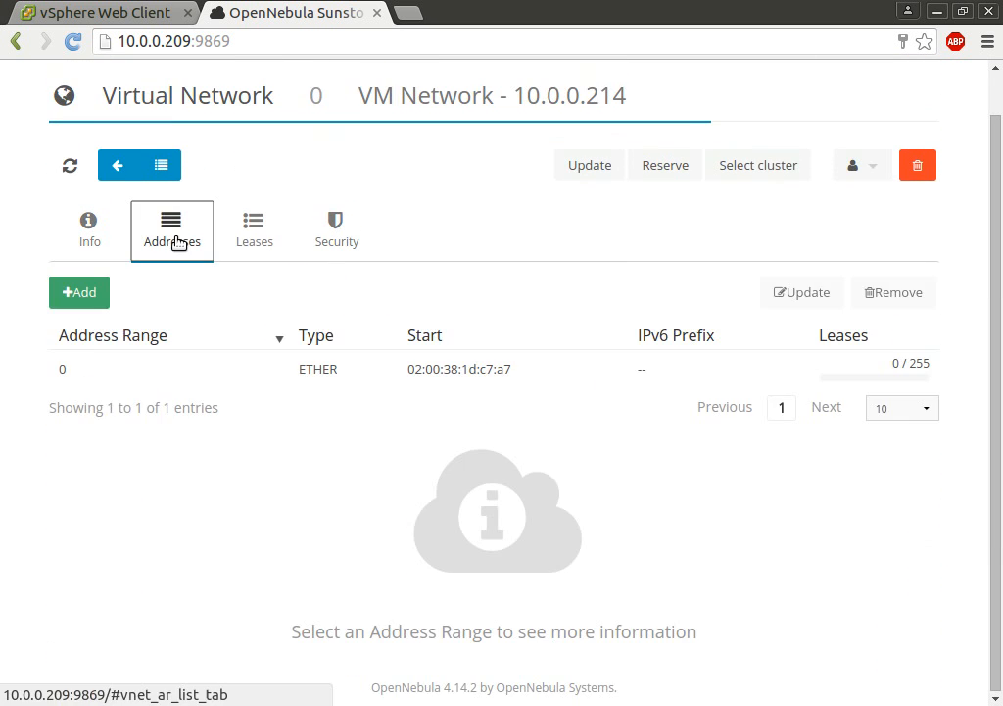
left_click(255, 244)
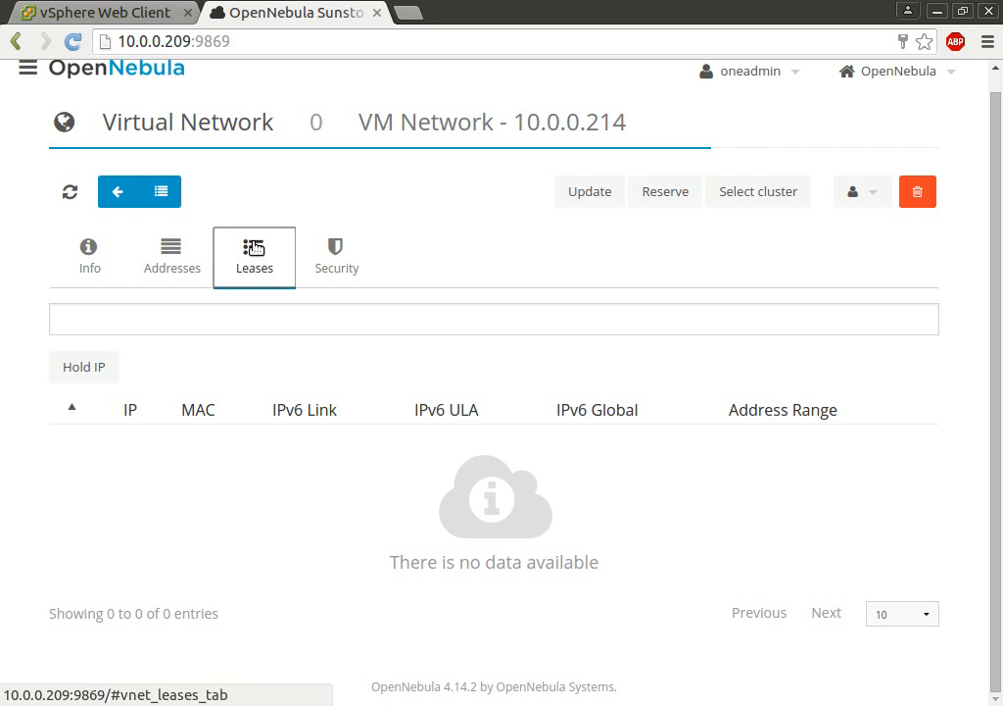
left_click(324, 255)
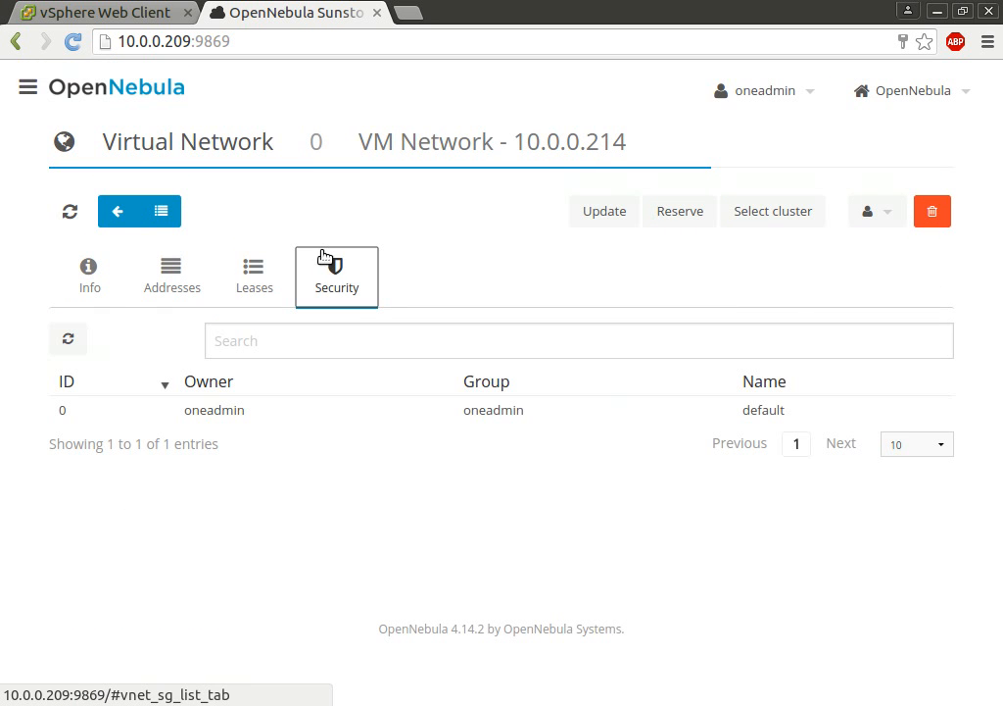
left_click(156, 222)
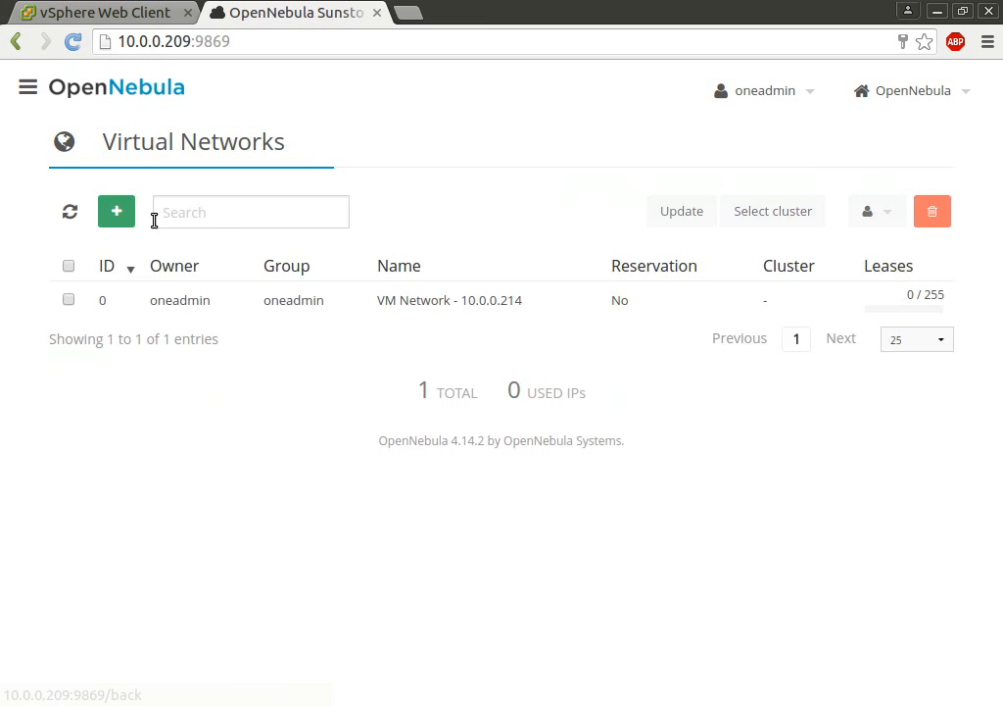
- View the infrastructure's Security Groups list, then open the Zones list
left_click(30, 90)
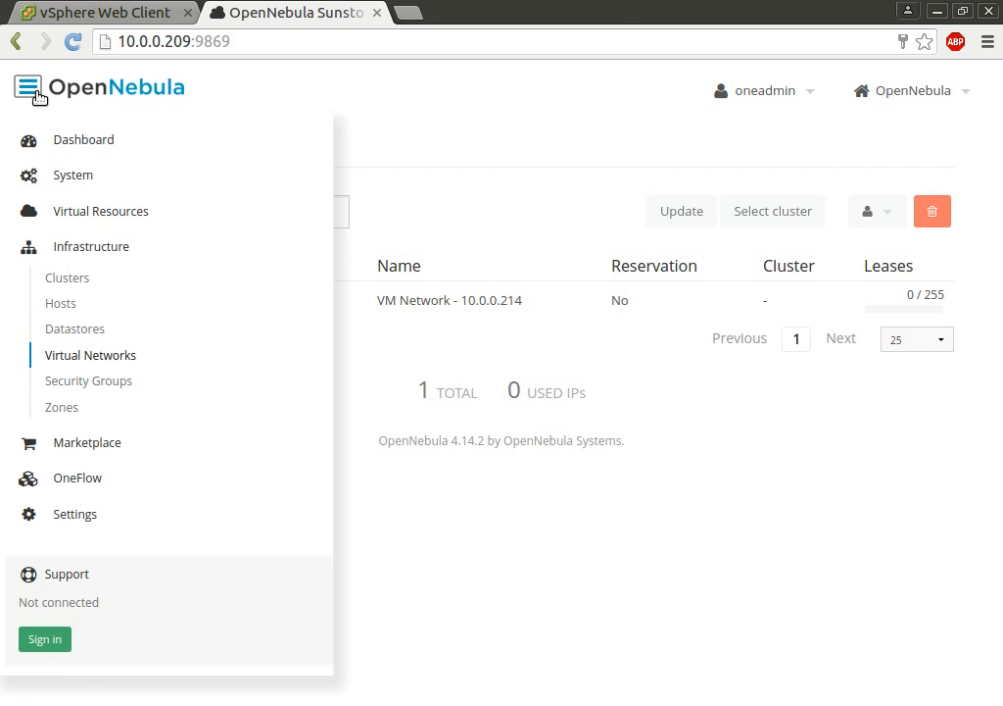
left_click(102, 384)
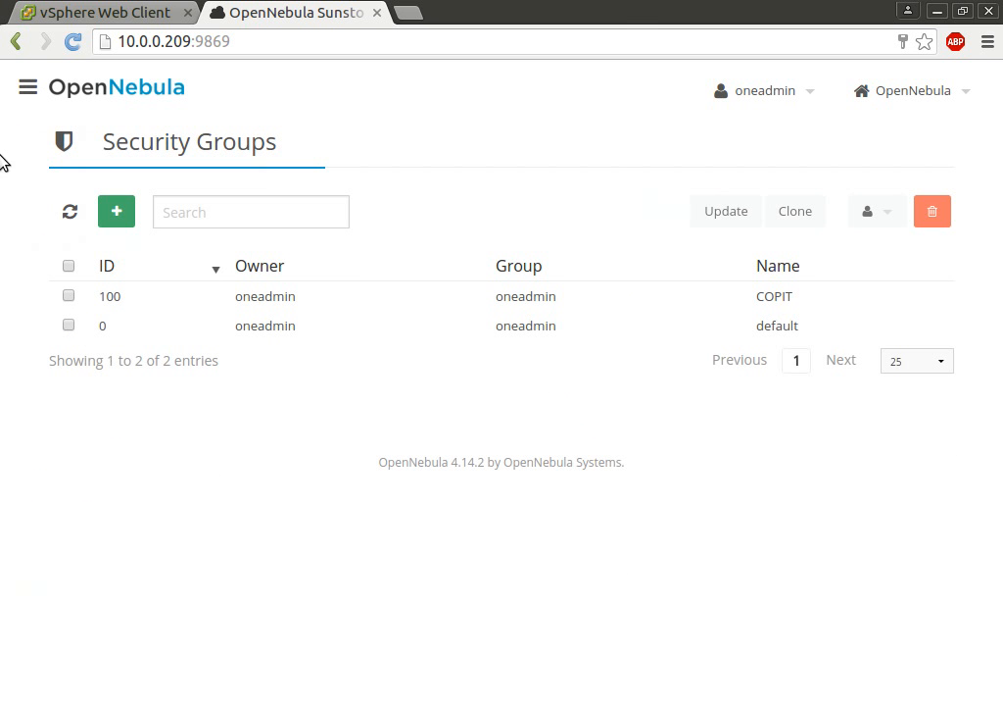
left_click(29, 90)
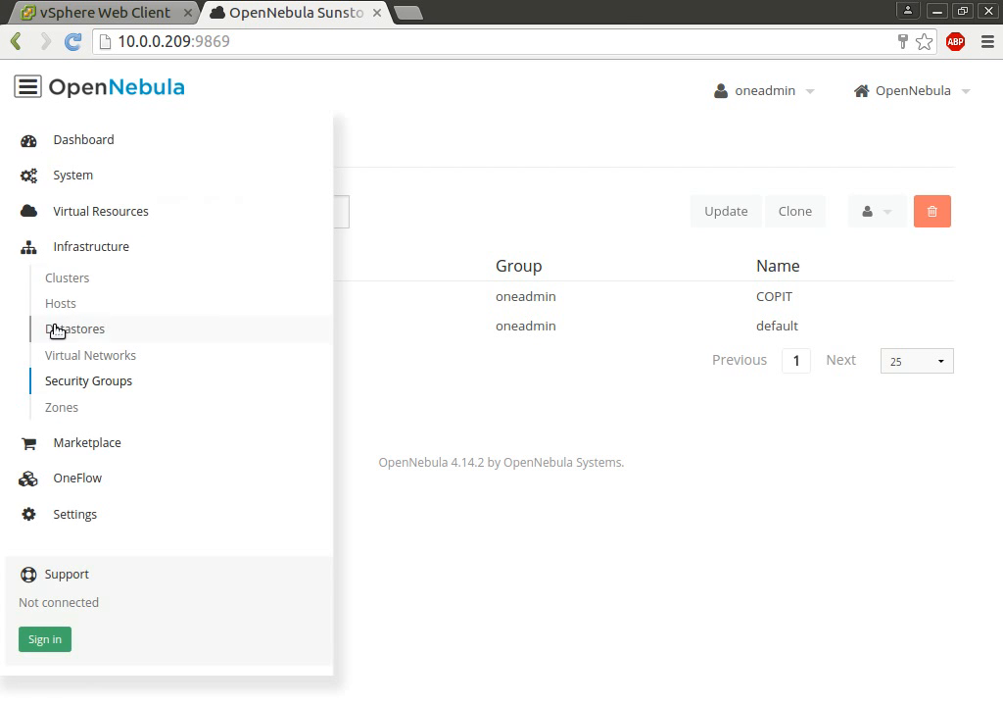
left_click(70, 409)
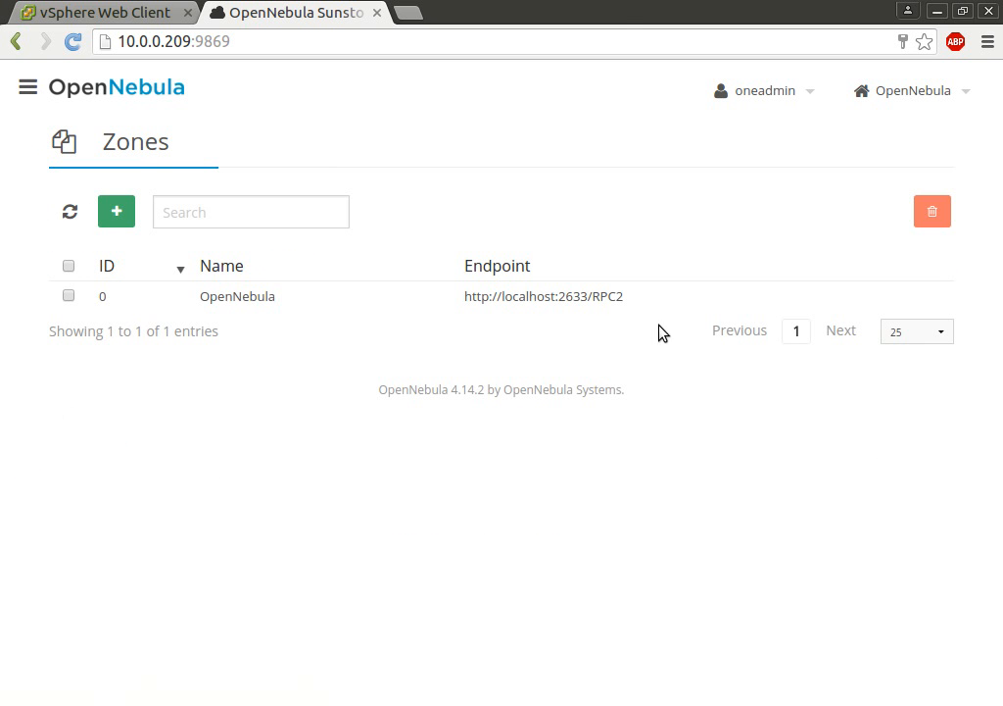
- Open the virtual resources' Files & Kernels list and view the type options in the Create File form
left_click(23, 92)
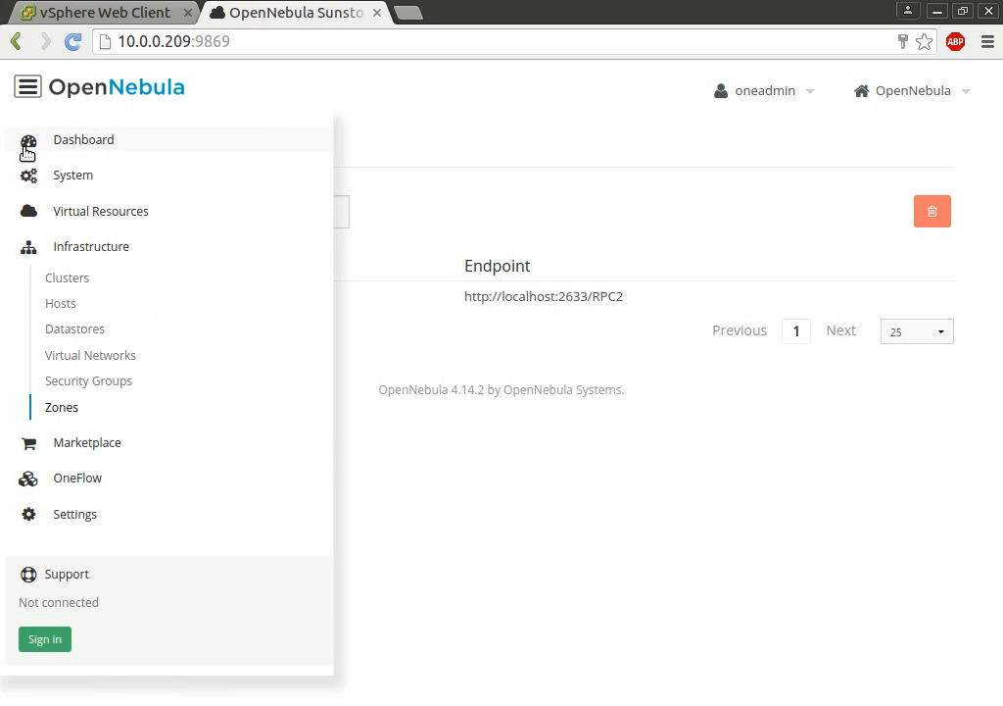
left_click(56, 256)
left_click(73, 215)
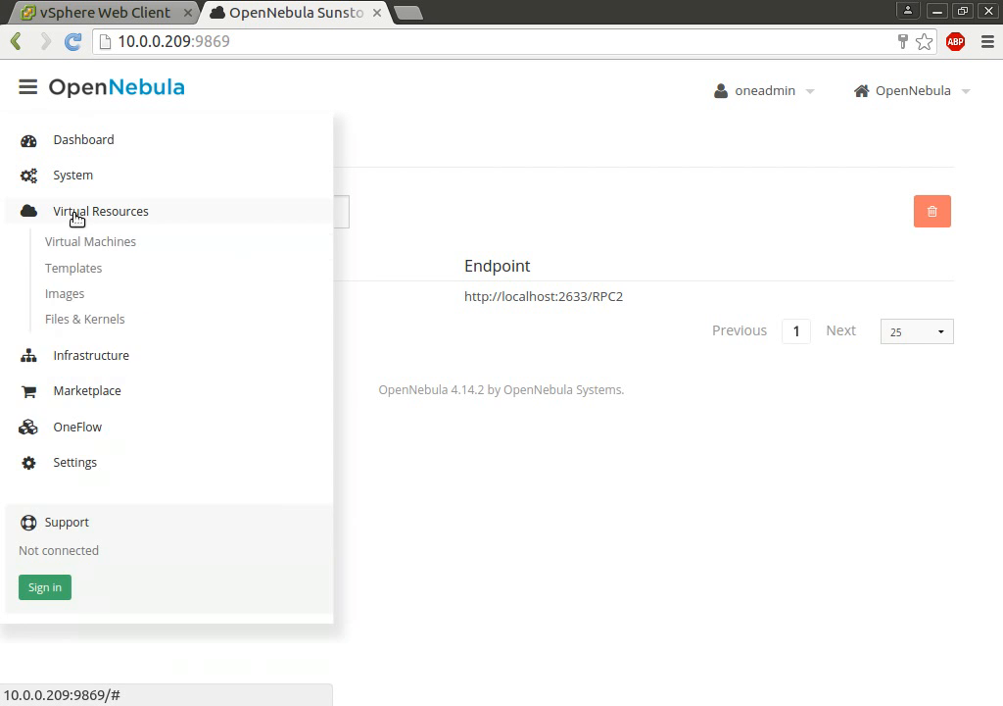
left_click(148, 327)
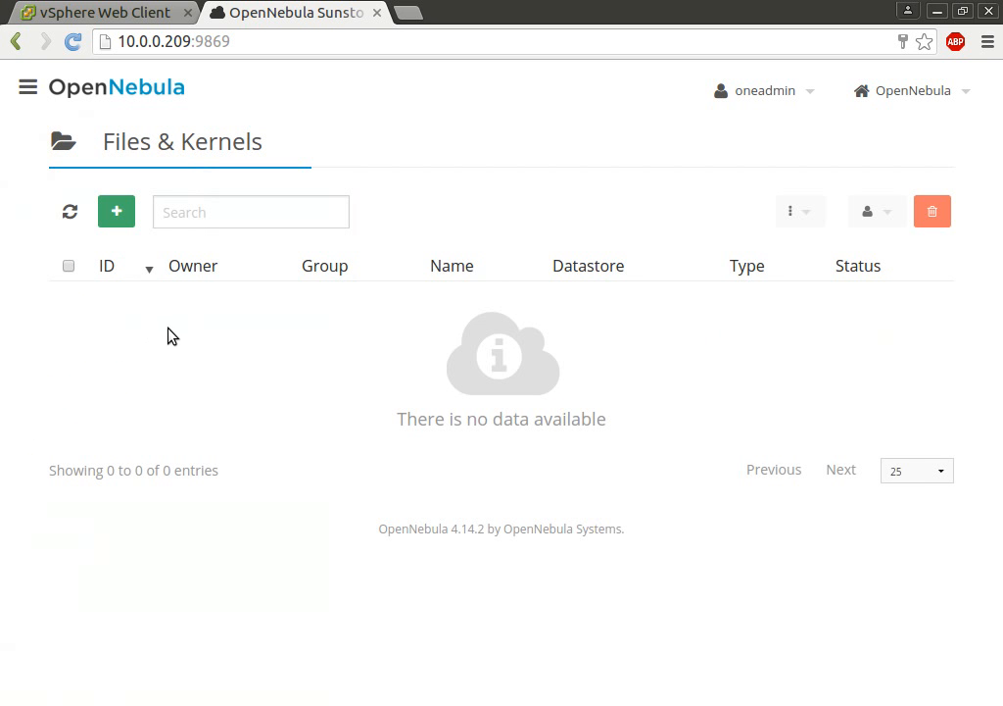
left_click(125, 214)
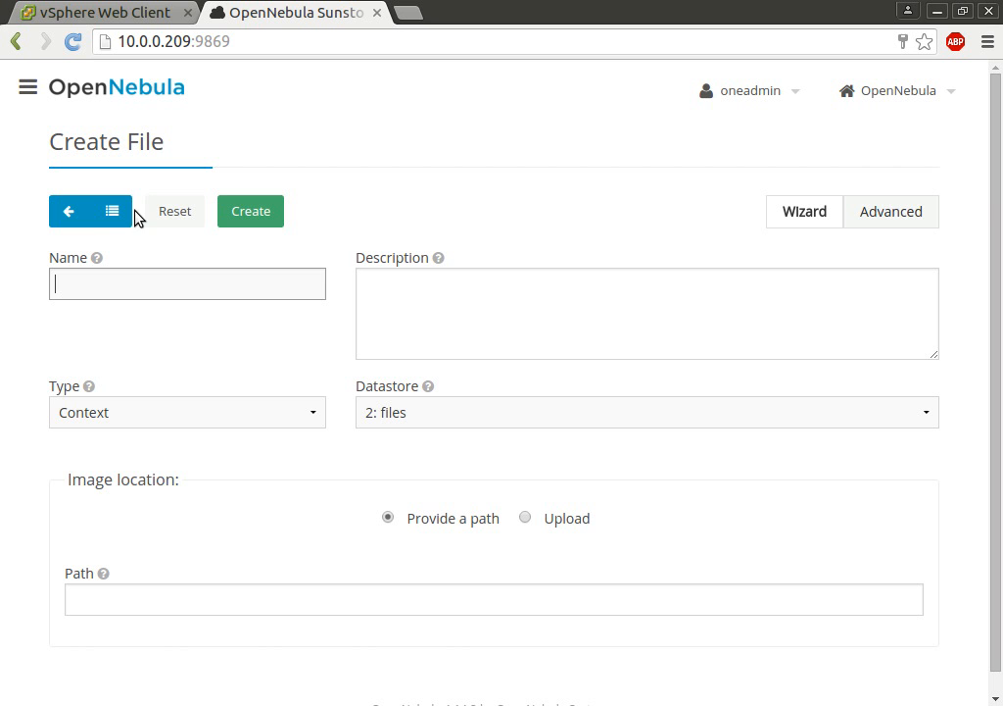
left_click(292, 411)
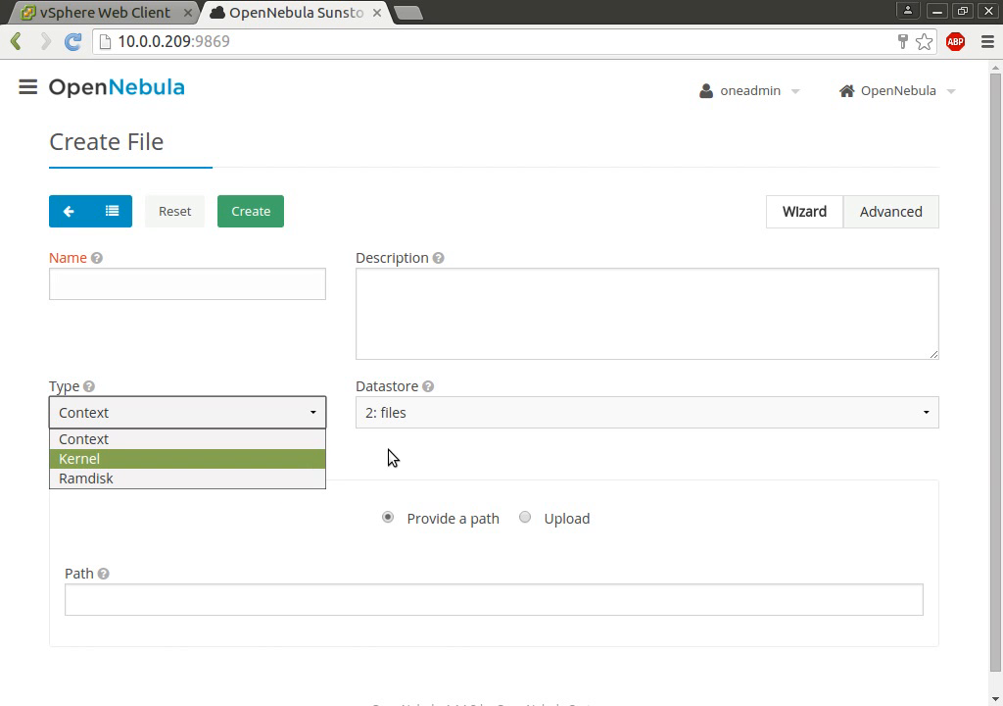
left_click(411, 498)
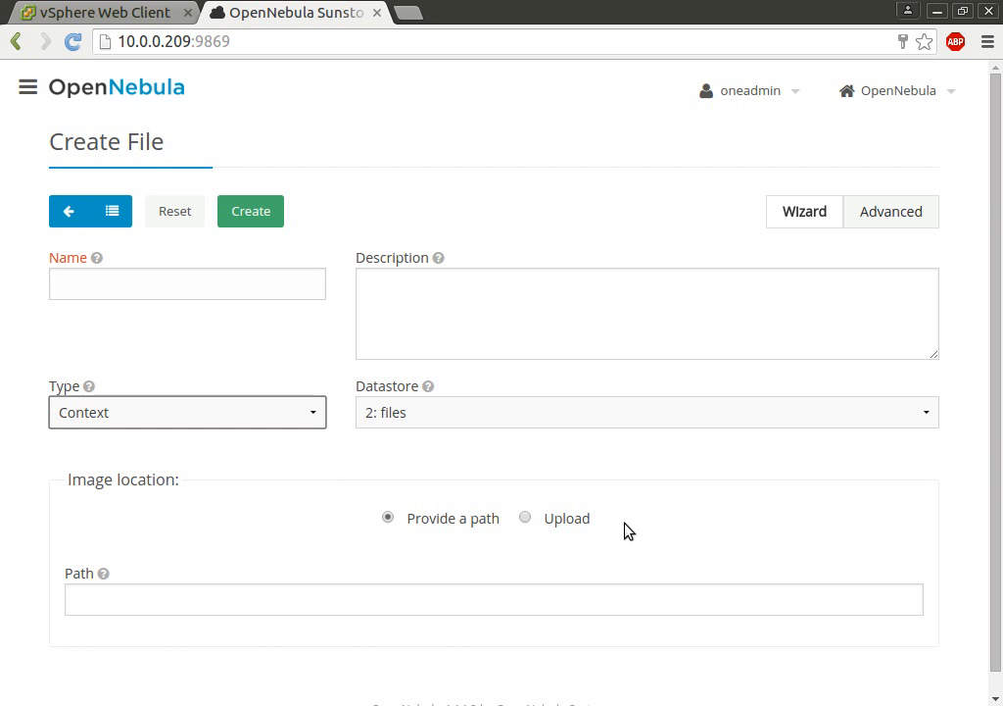
- Choose CentOS-7-x86_64-DVD-1503-01.iso for upload, name the file "centos-7 iso", and leave the form without creating it
left_click(525, 517)
left_click(140, 576)
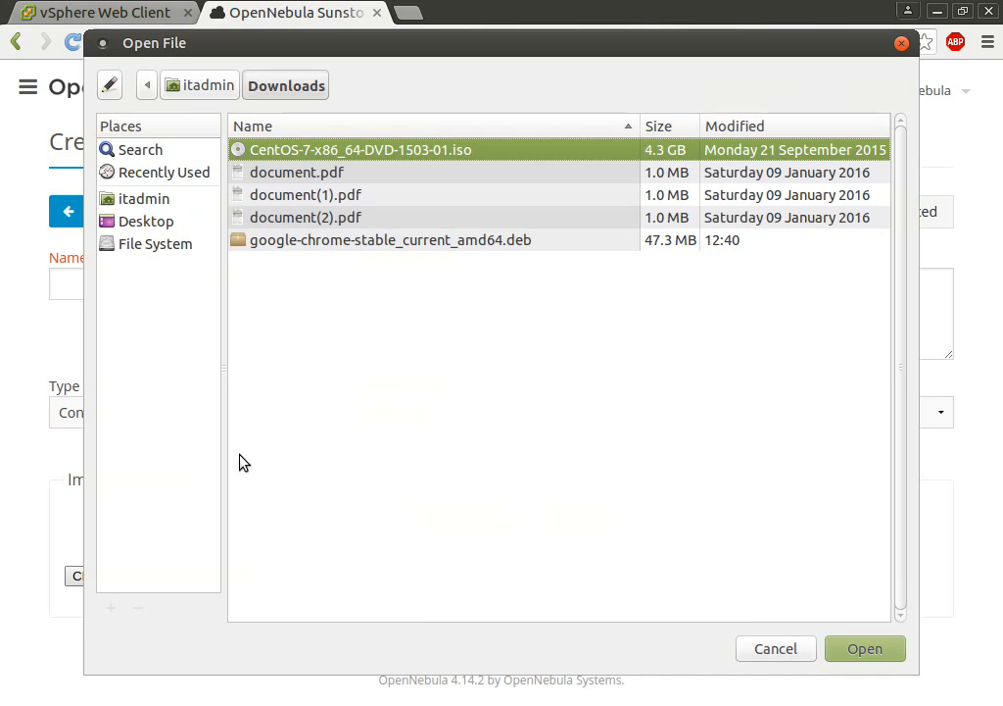
double_click(419, 149)
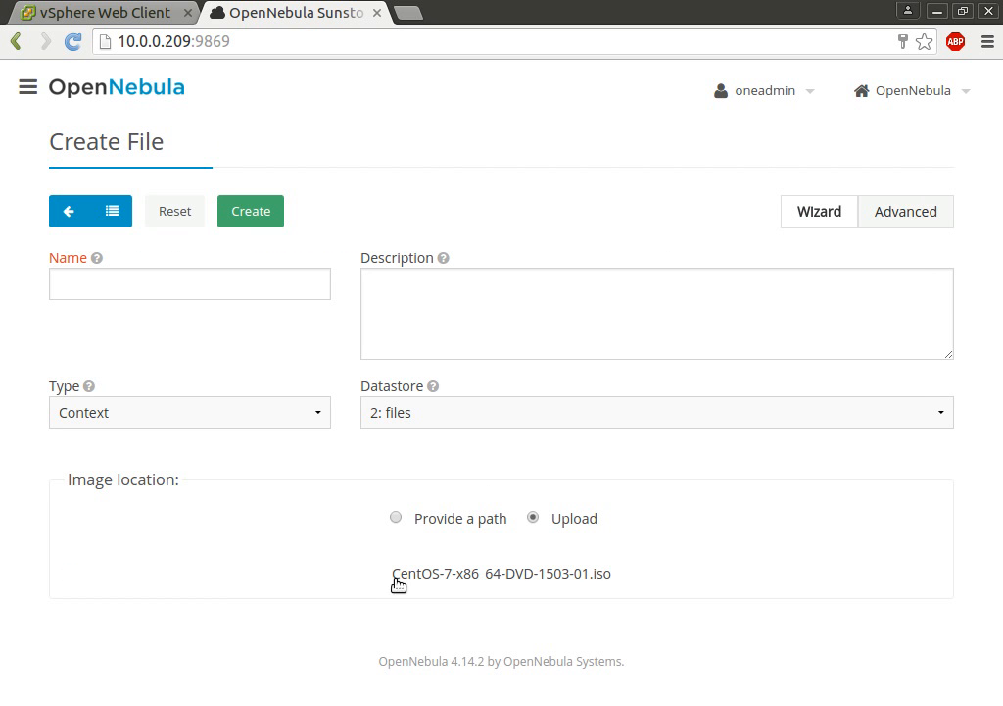
left_click(439, 417)
left_click(439, 419)
left_click(142, 295)
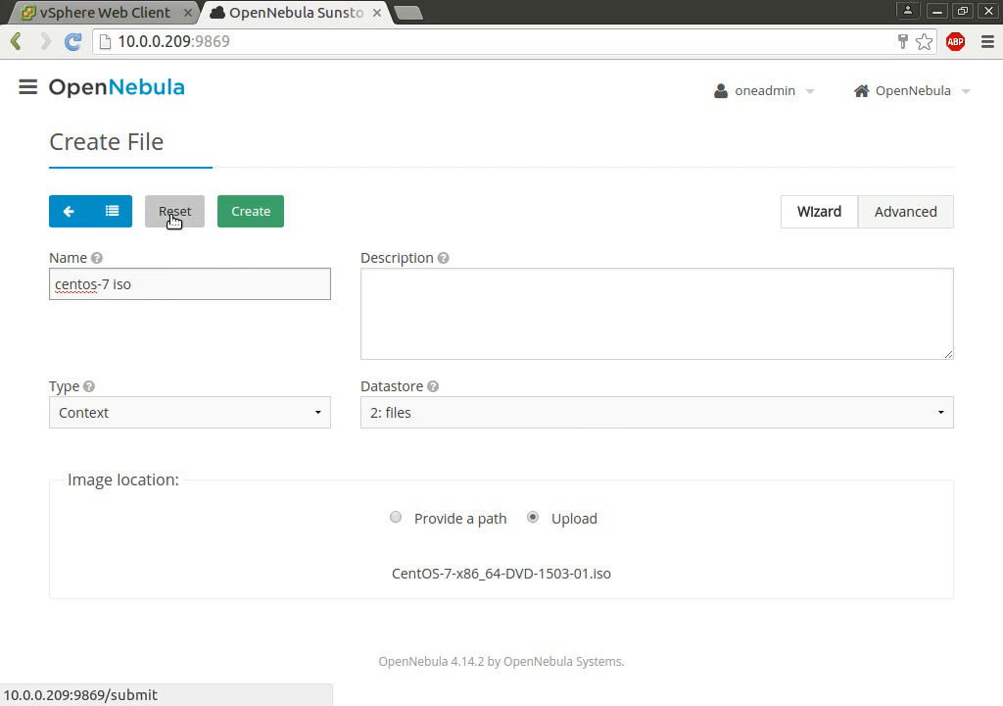
left_click(111, 212)
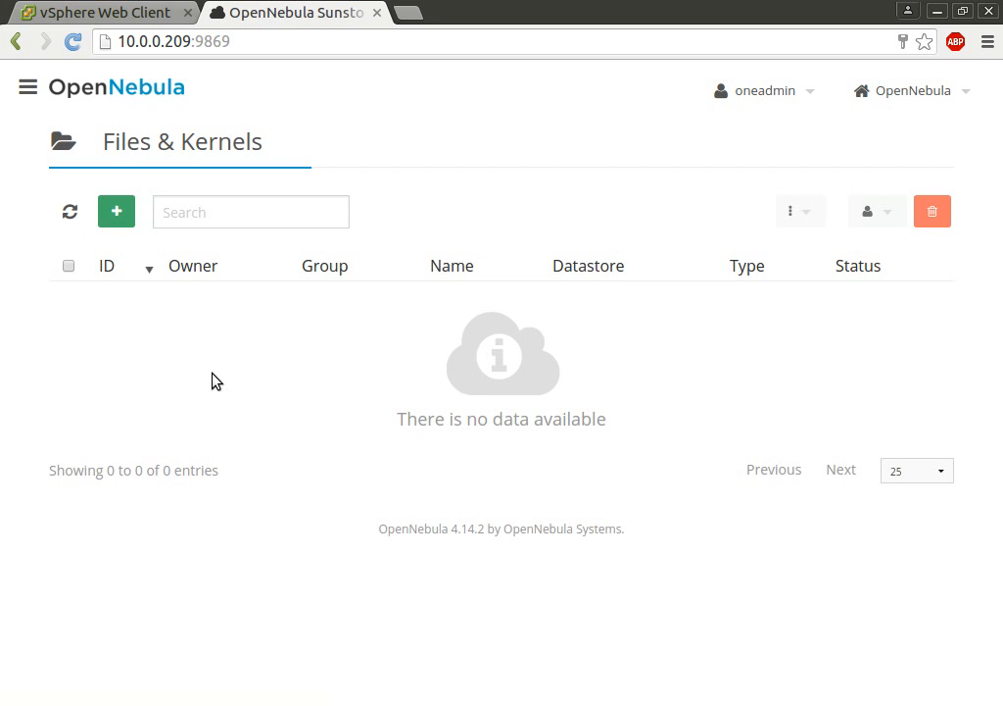
- Open the Images list, examine the ttylinux - VMware_file0 image's information, VMs and snapshots, and return to the list
left_click(30, 90)
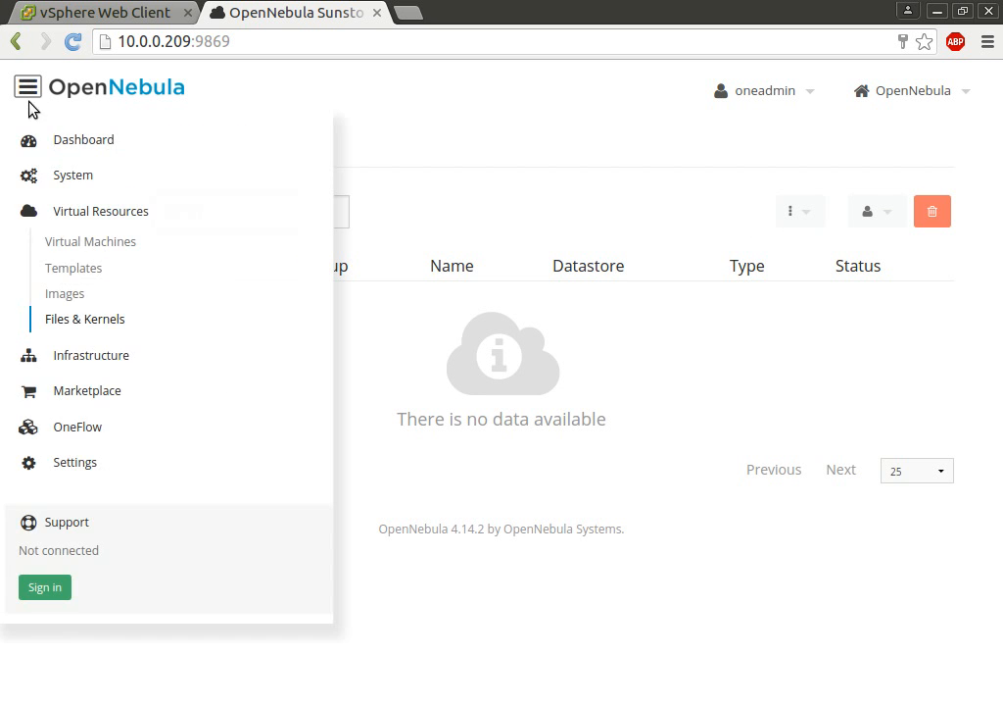
left_click(61, 294)
left_click(60, 298)
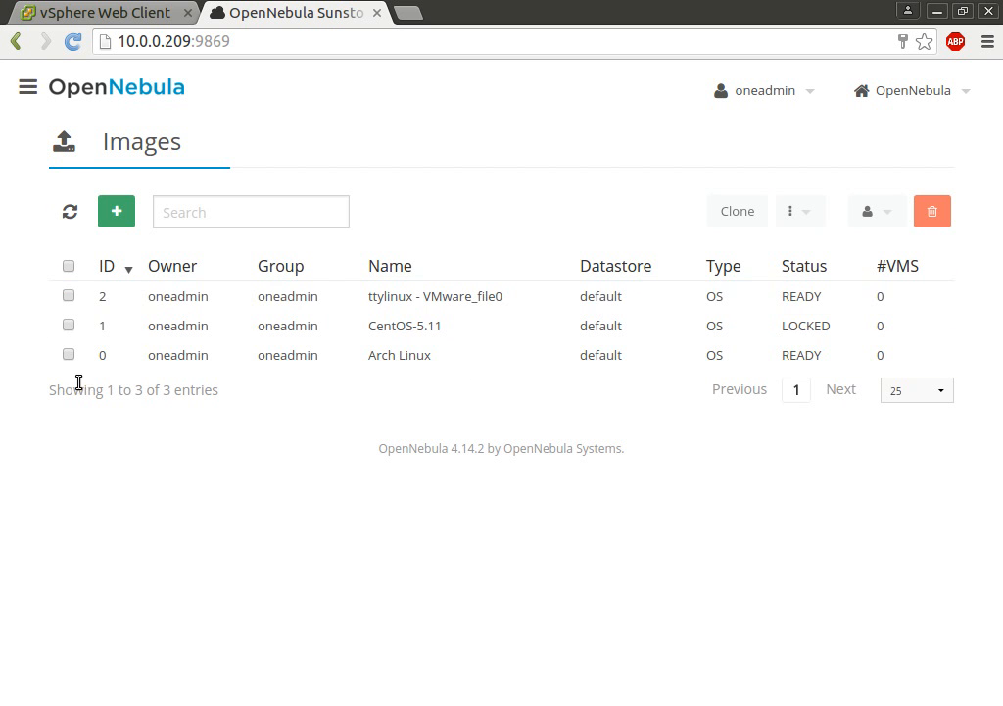
left_click(515, 312)
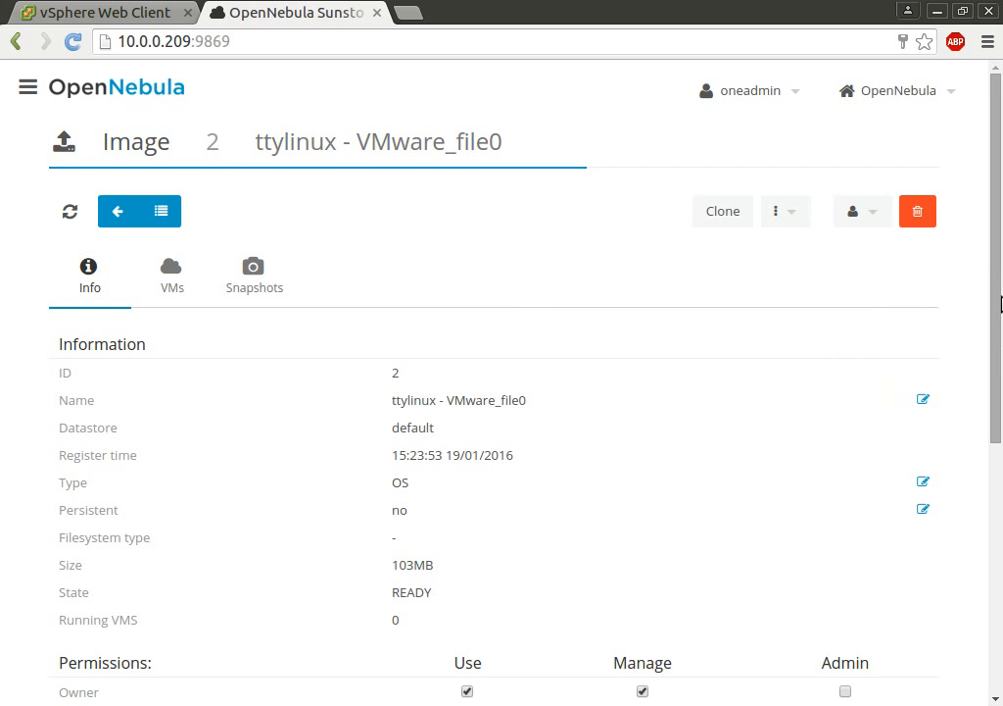
left_click_drag(998, 262, 1000, 326)
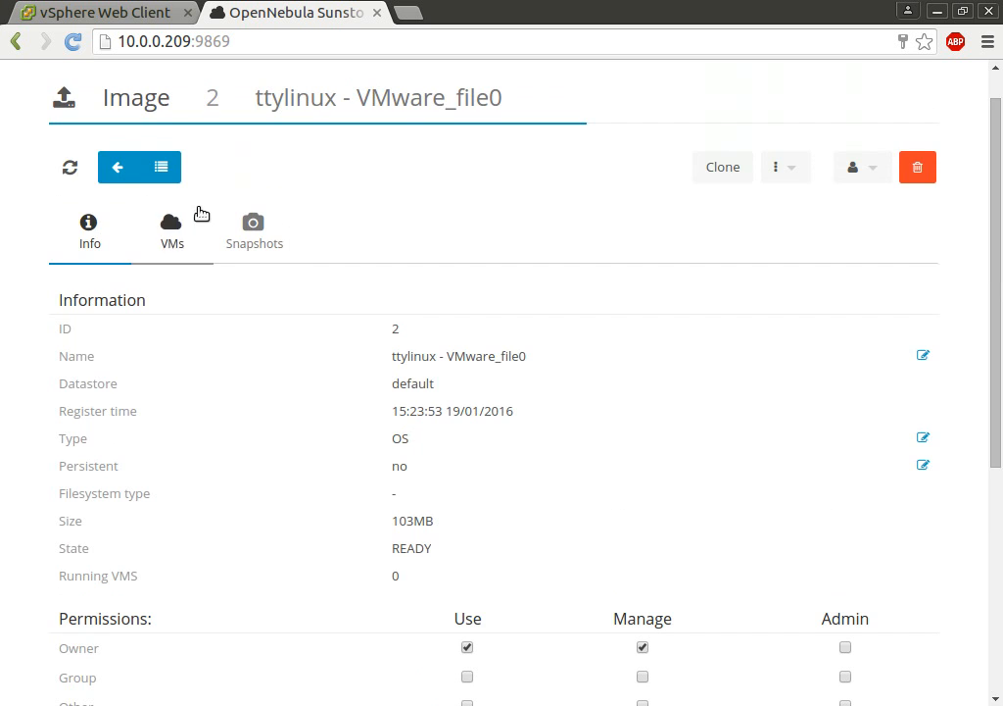
left_click(172, 240)
left_click(265, 278)
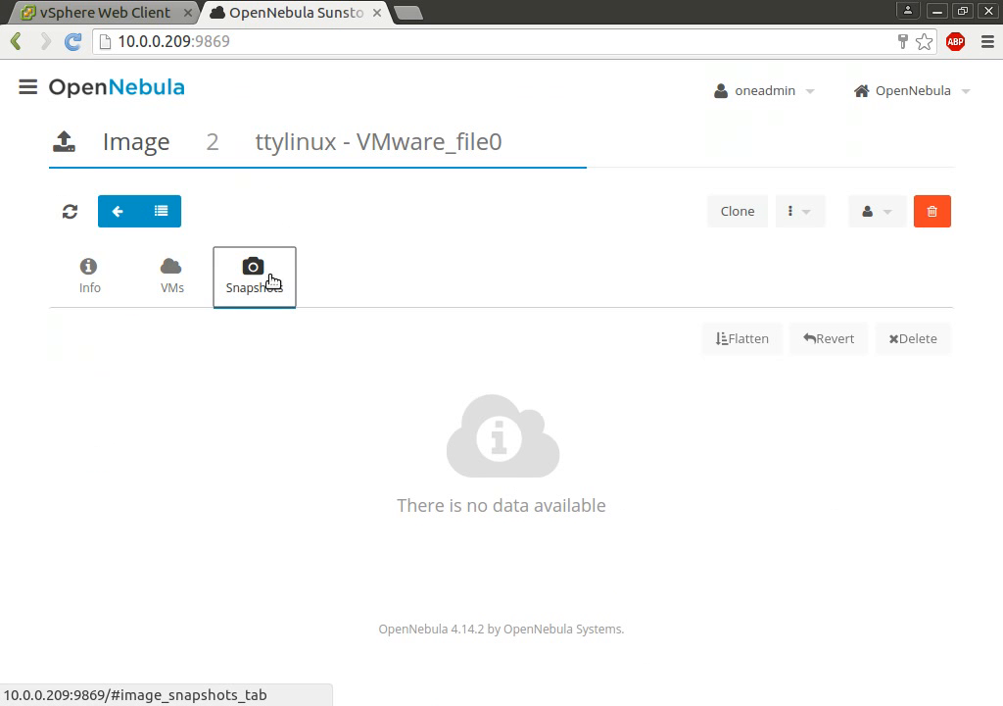
left_click(117, 211)
- Examine the Arch Linux image's VMs, snapshots and information
left_click(517, 356)
left_click(179, 284)
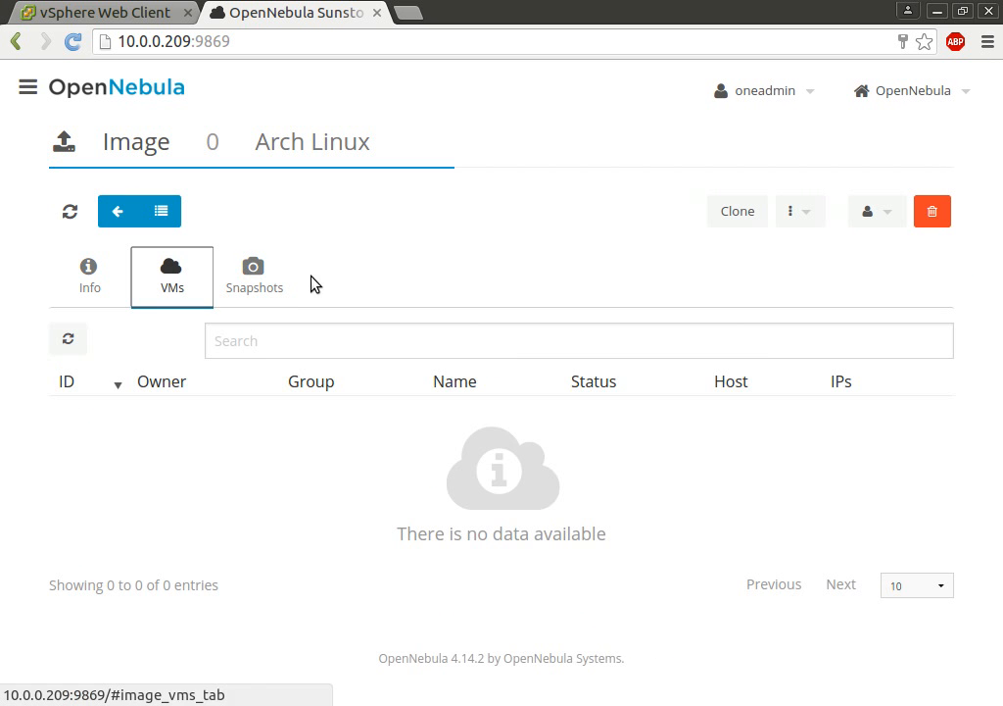
left_click(250, 285)
left_click(103, 284)
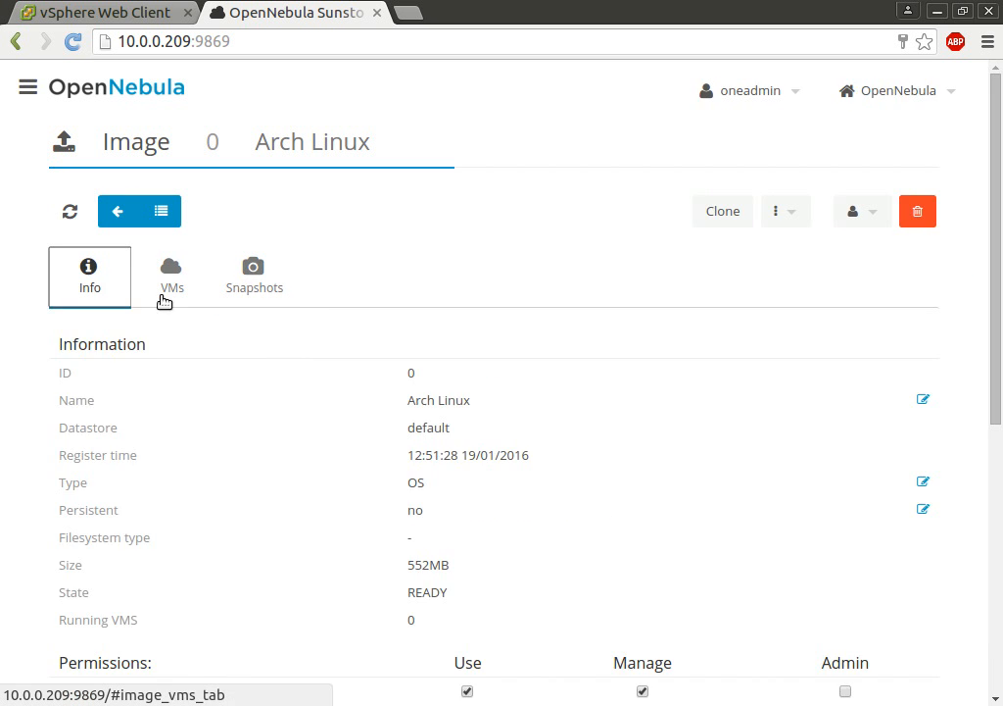
scroll(996, 231, "down", 1)
mouse_move(997, 231)
left_mouse_down()
mouse_move(1000, 486)
mouse_move(1001, 221)
left_mouse_up()
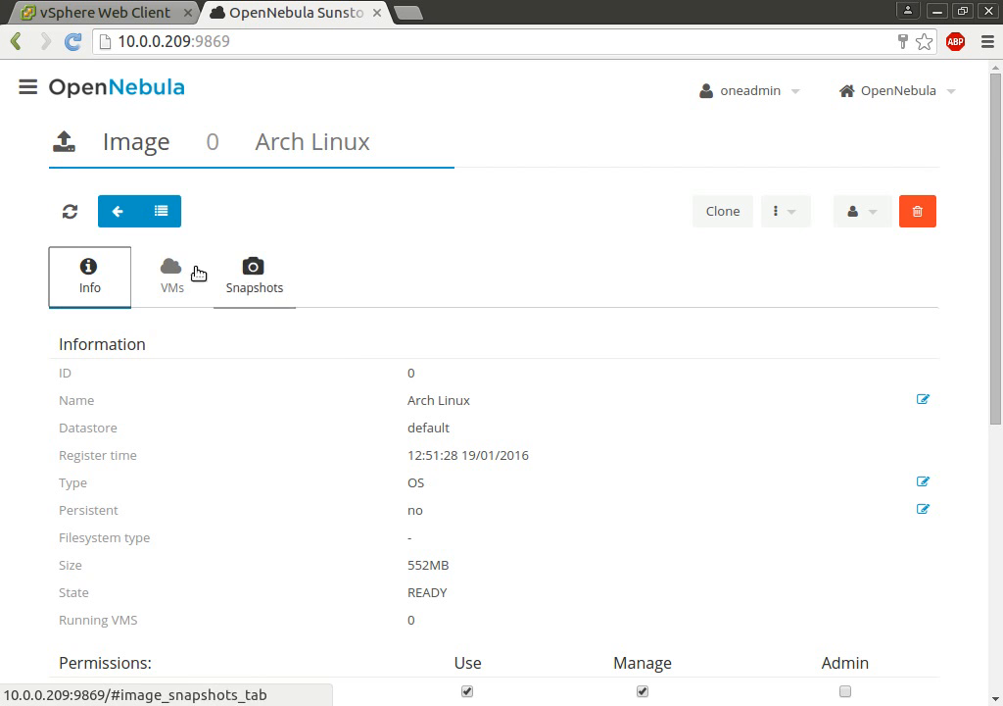
- Open the Templates list, examine the Ubuntu-14.04 - COPIT-Cluster template's information and template attributes, and return to the list
left_click(27, 88)
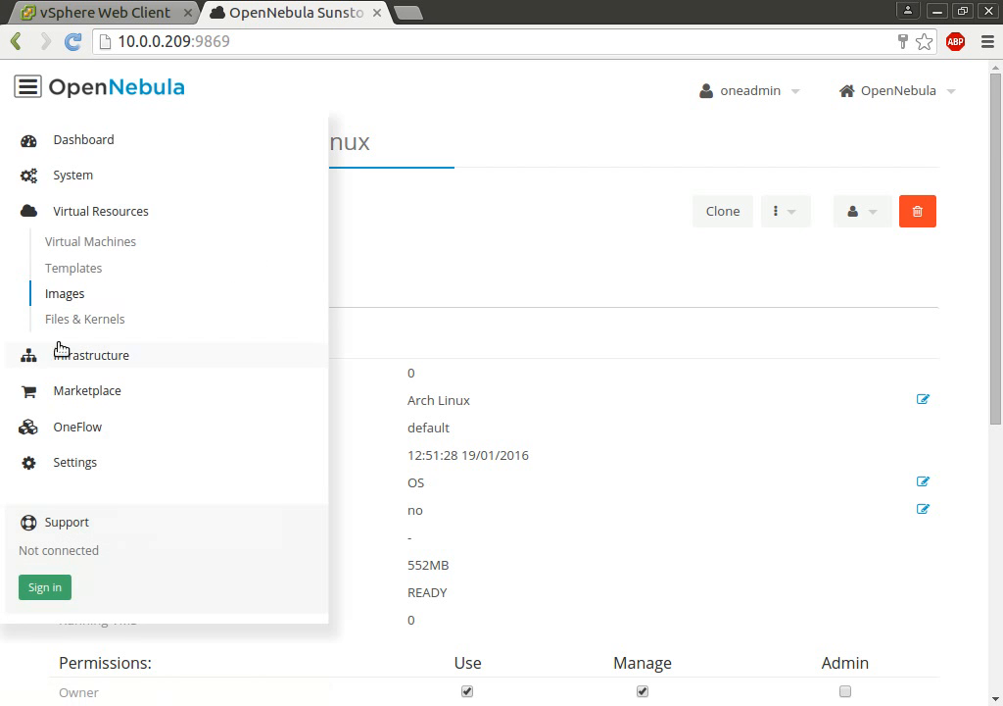
left_click(78, 273)
left_click(77, 287)
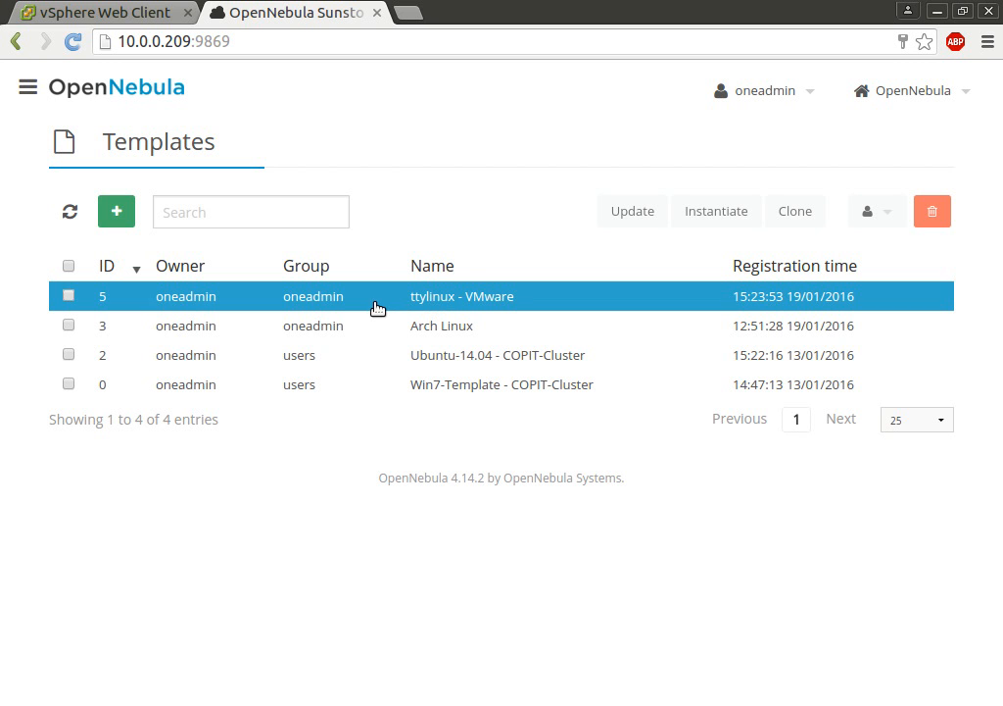
left_click(592, 357)
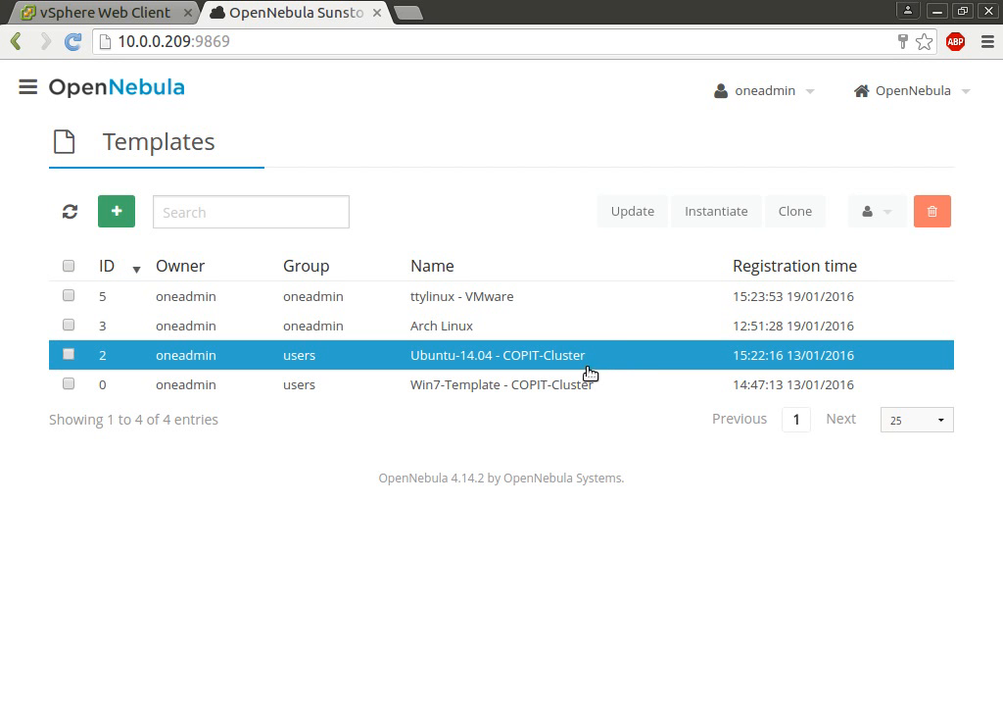
left_click(587, 368)
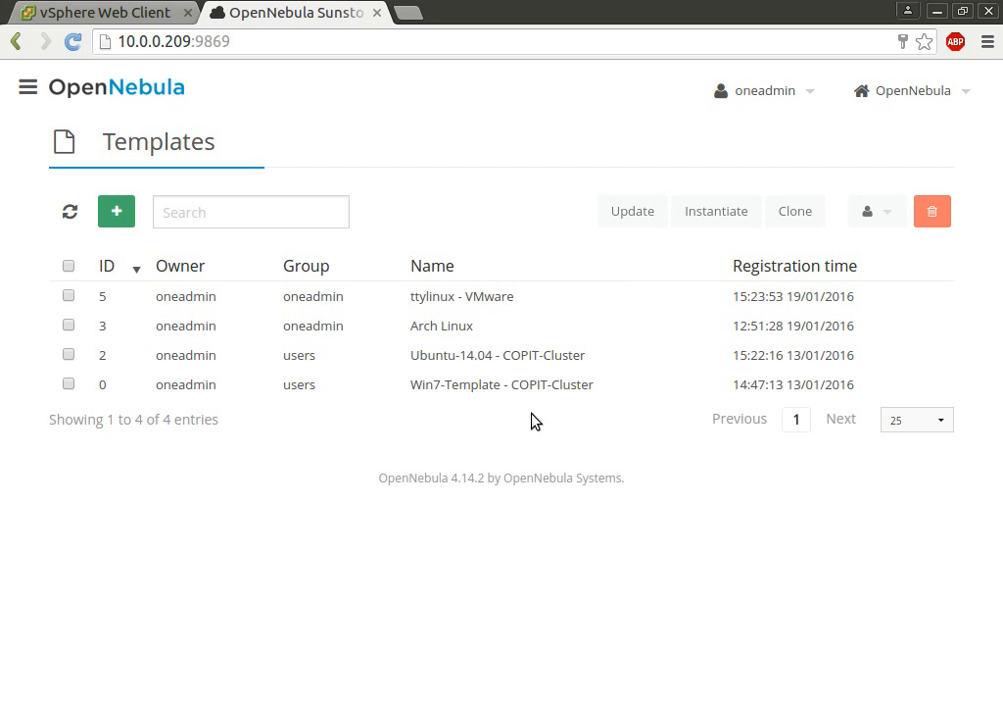
left_click(582, 361)
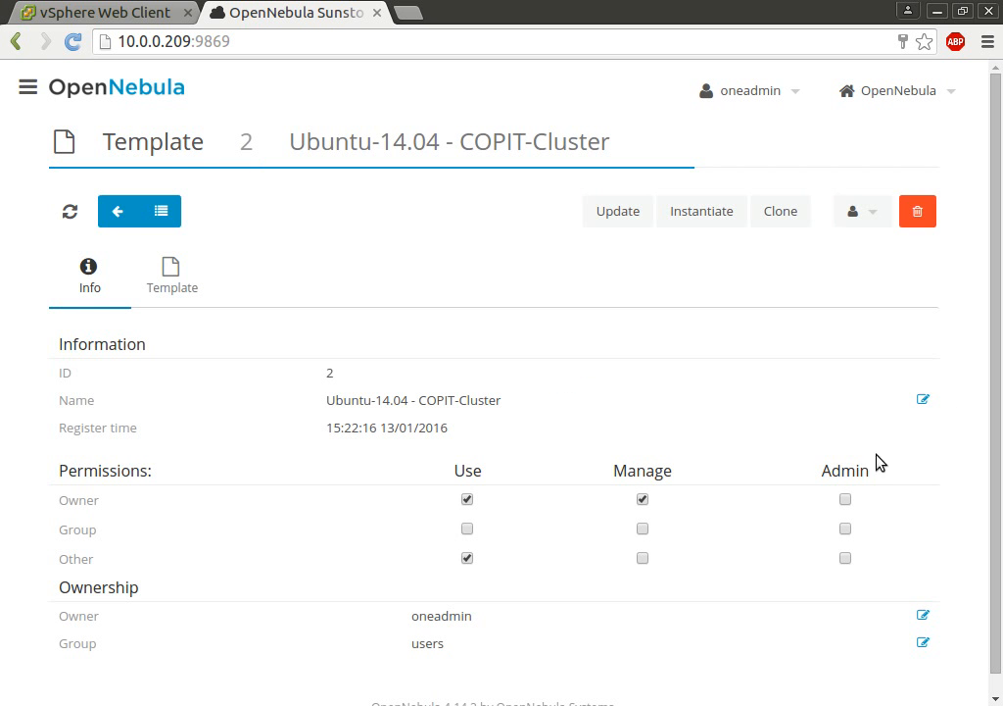
scroll(997, 196, "down", 1)
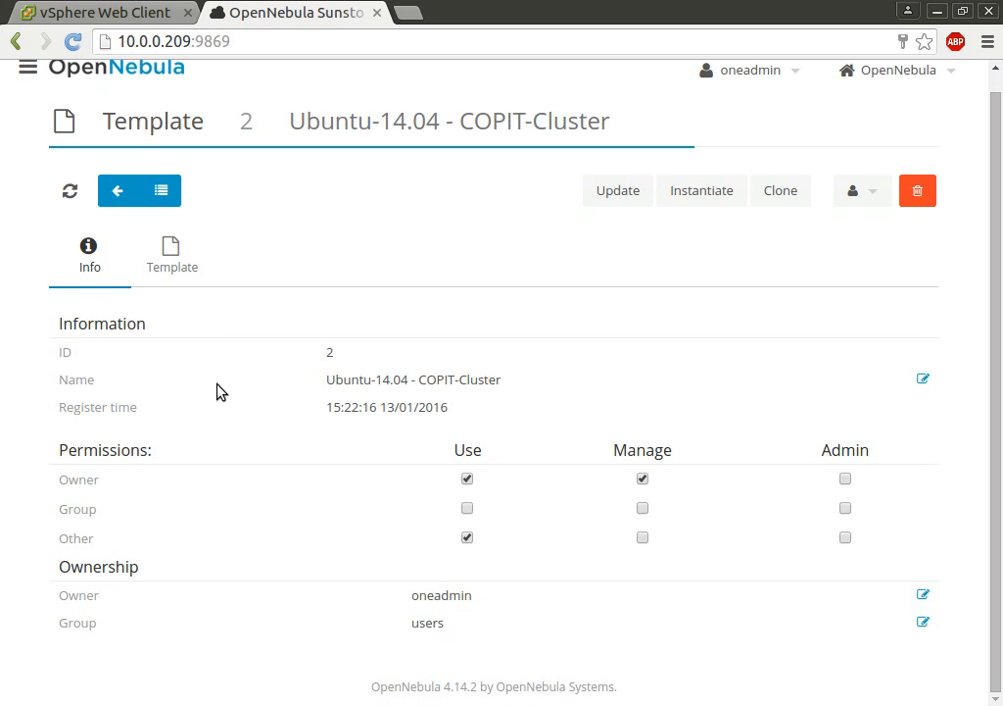
left_click(159, 240)
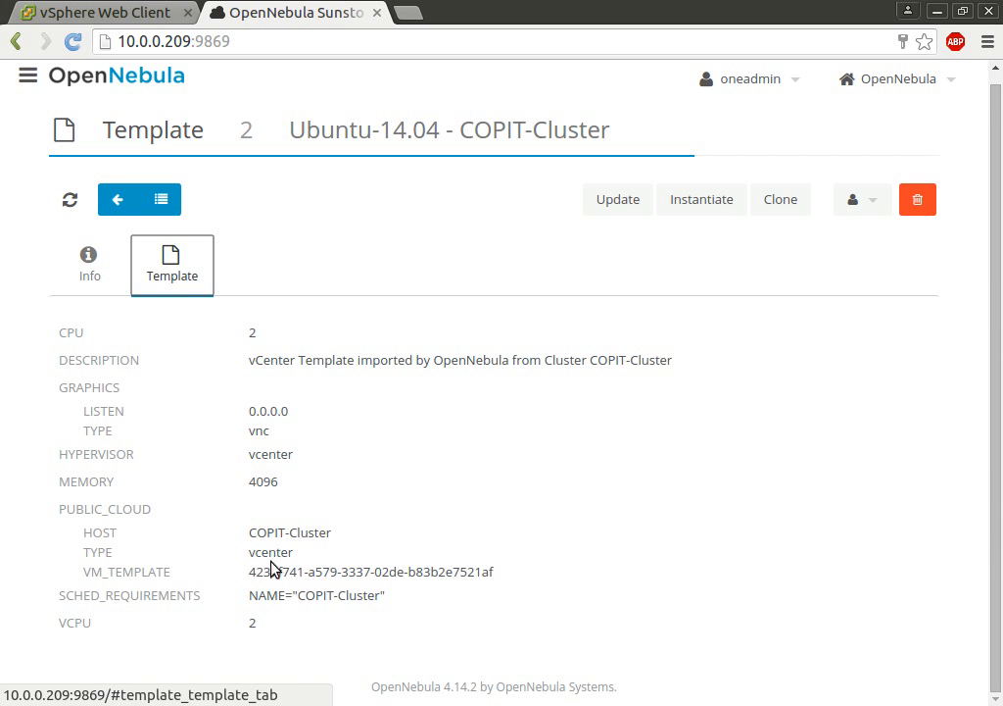
left_click(113, 199)
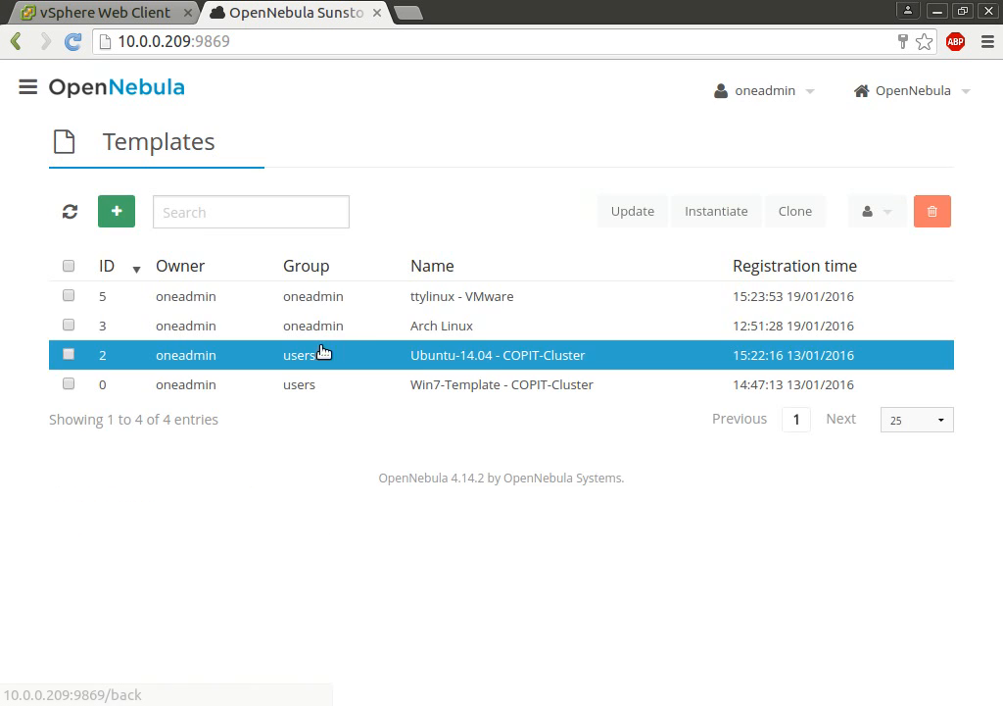
- Open the Arch Linux template and examine its information, permissions, ownership and template attributes
left_click(414, 336)
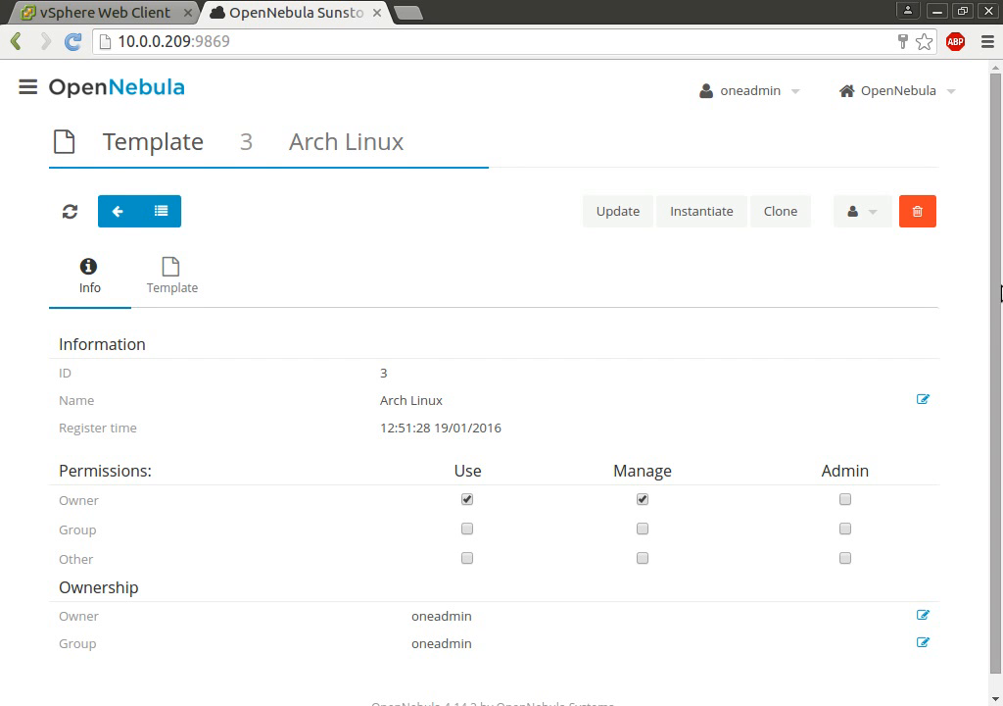
scroll(1000, 250, "down", 1)
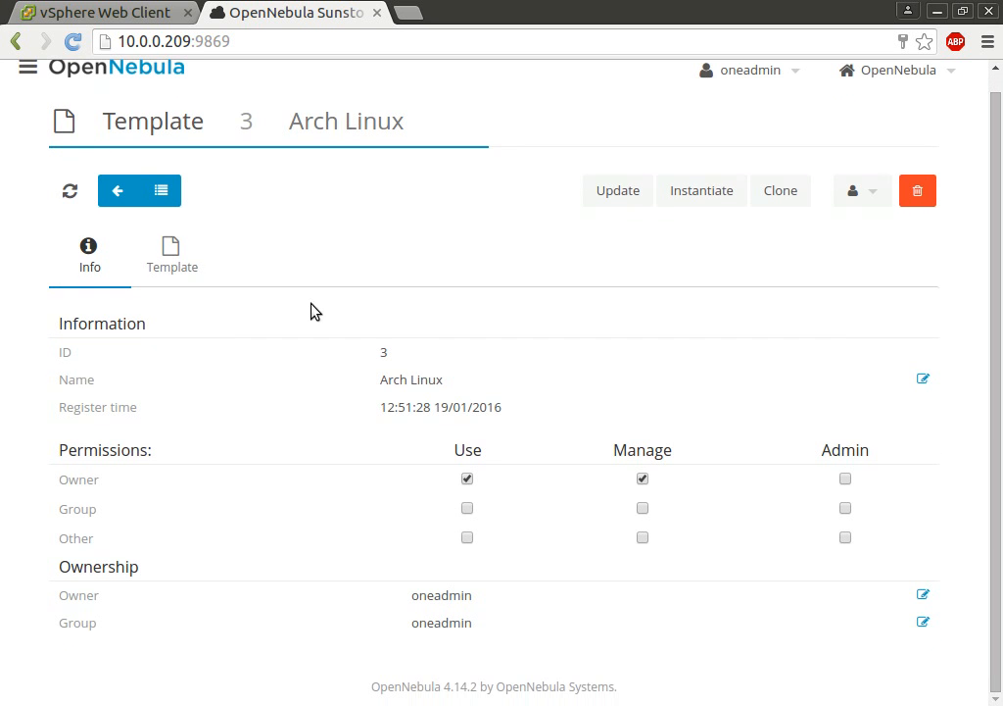
left_click(152, 274)
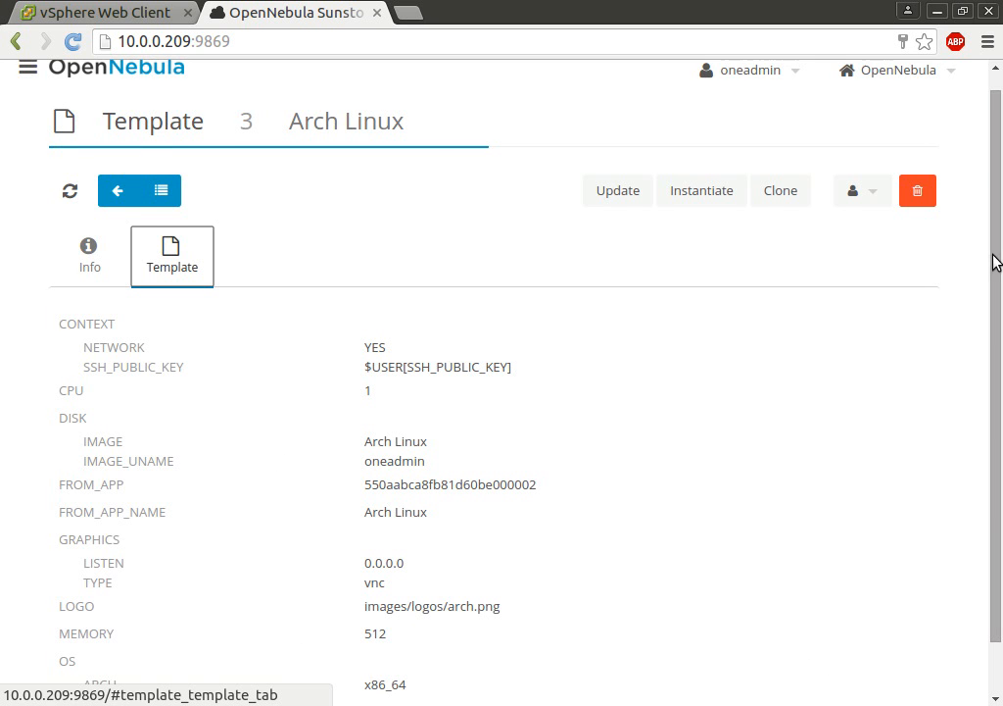
left_click_drag(996, 259, 1000, 434)
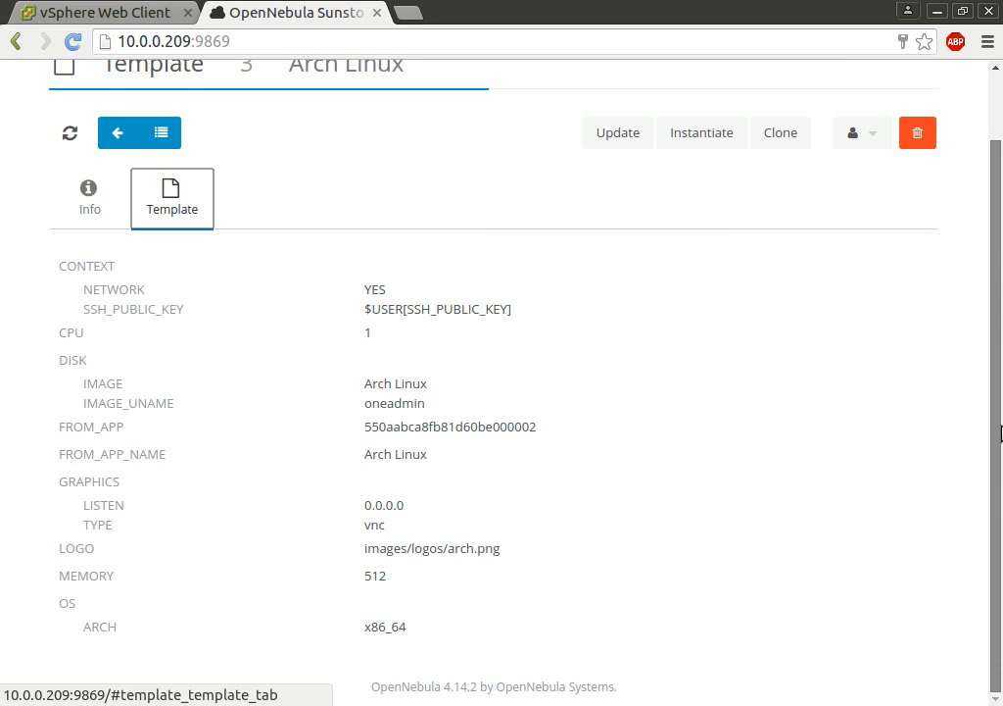
left_click_drag(995, 310, 988, 209)
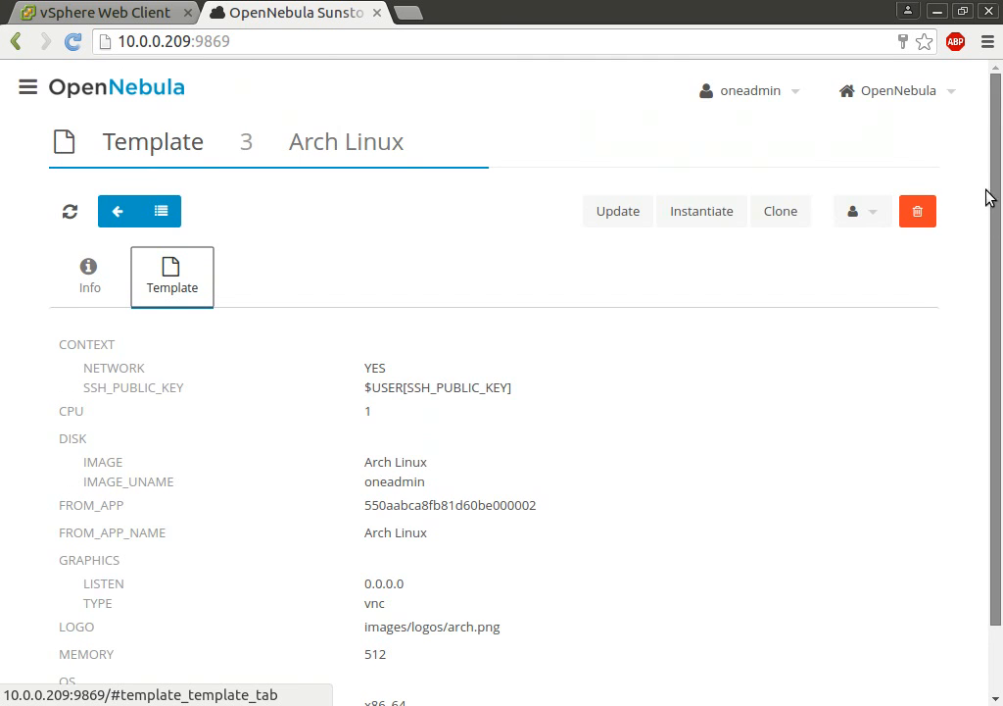
- Open the Arch Linux template for updating and examine its general, storage, network, OS booting, input/output, context, scheduling and hybrid settings
left_click(600, 212)
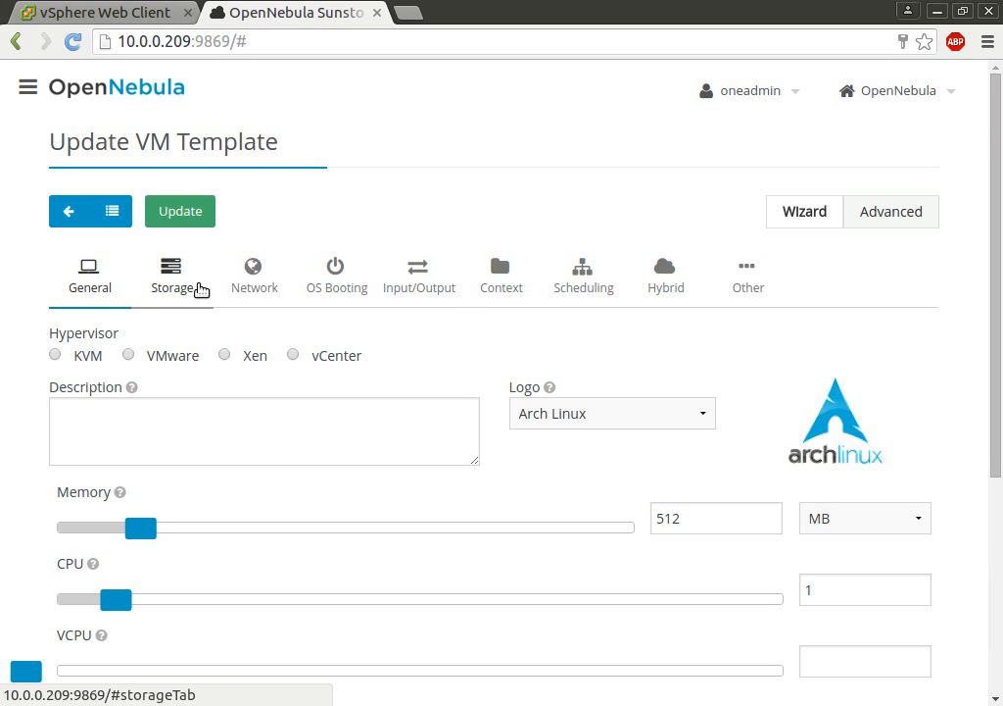
left_click(188, 290)
left_click(262, 286)
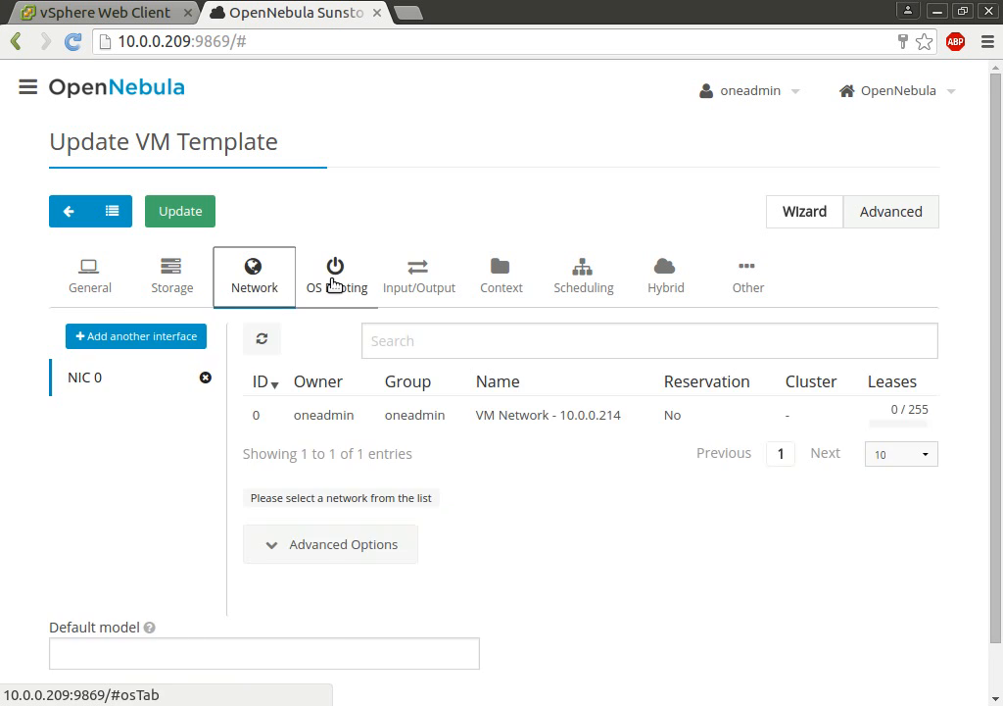
left_click(345, 283)
left_click(427, 285)
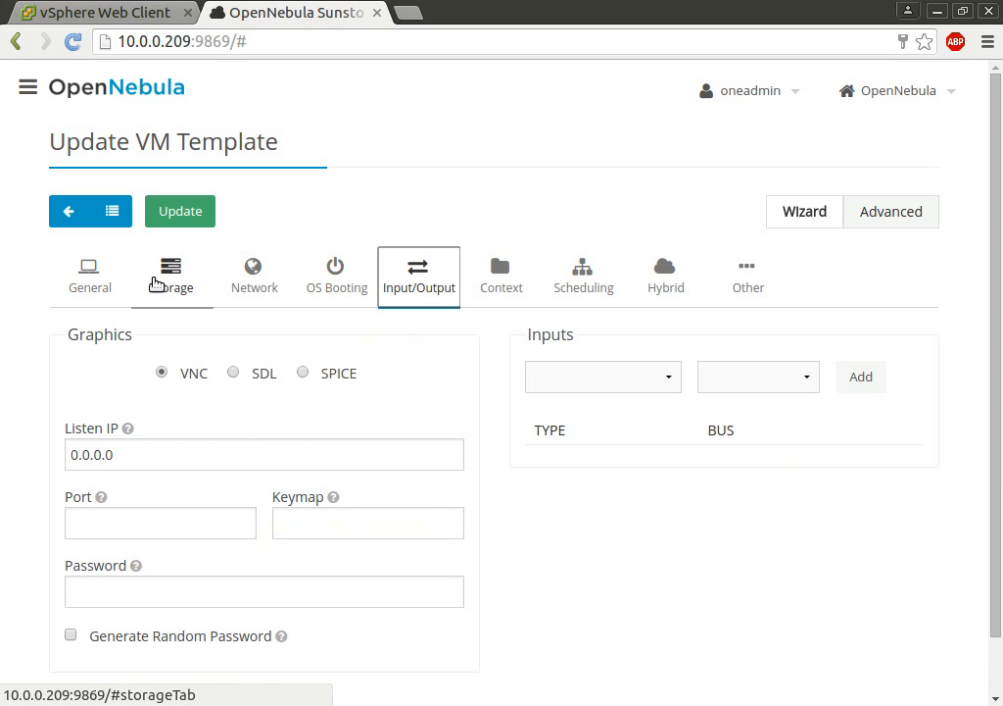
left_click(480, 284)
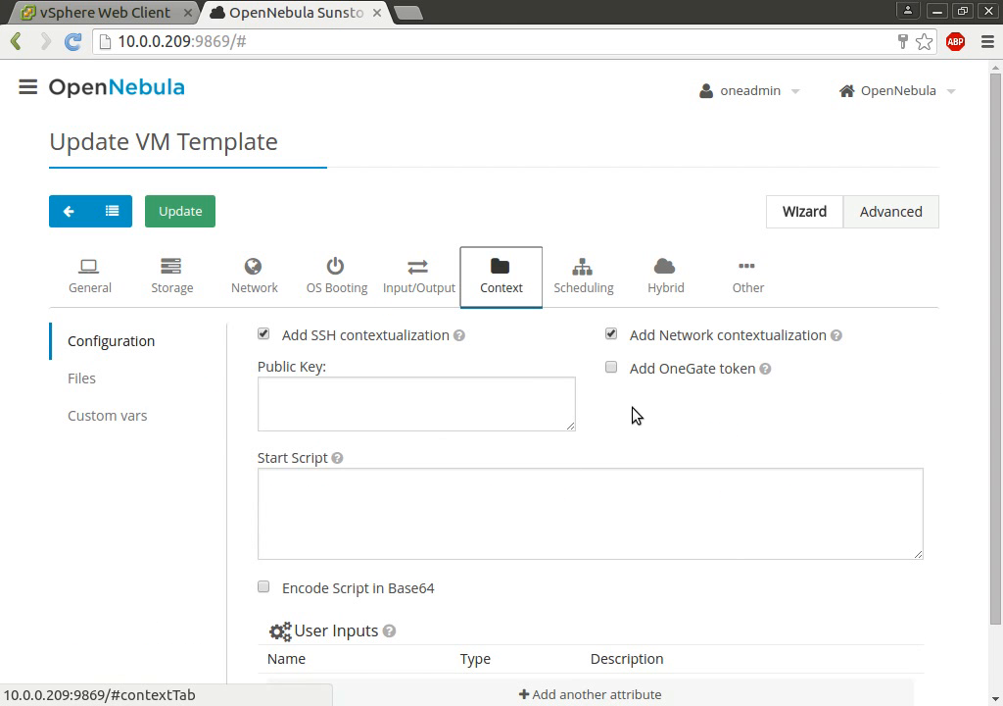
scroll(588, 490, "down", 2)
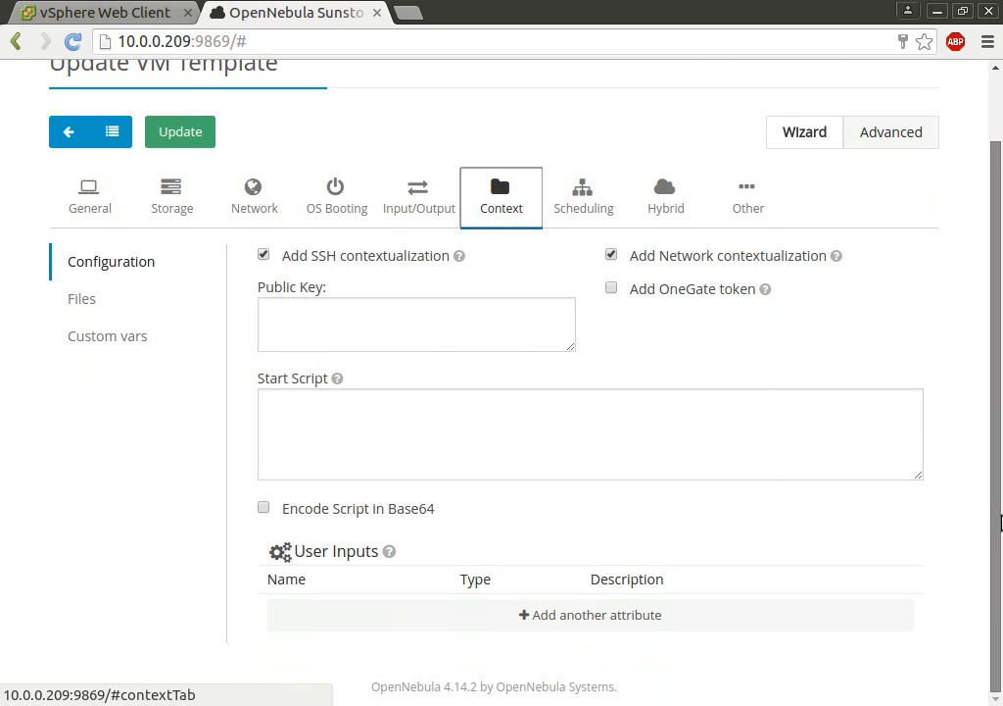
left_click(591, 204)
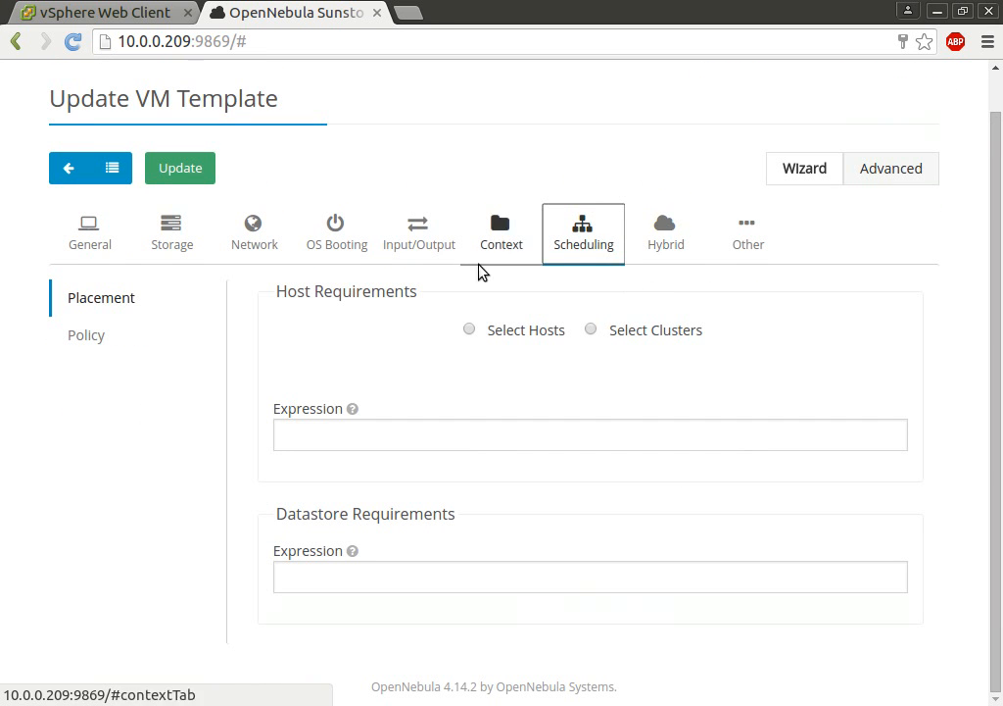
left_click(656, 244)
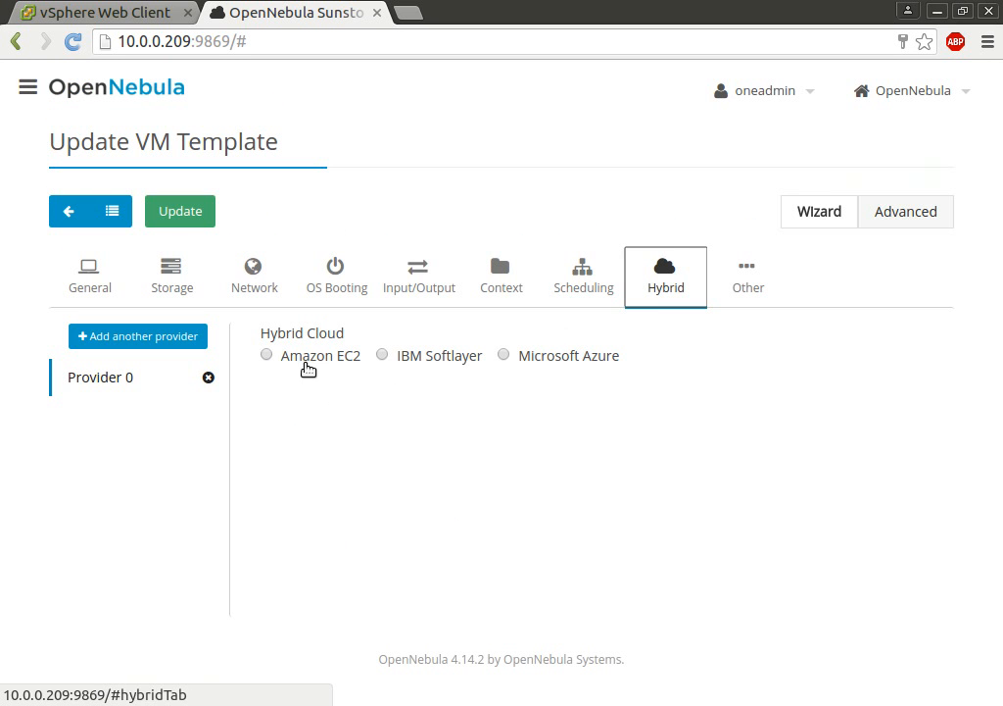
- Review the template's settings again from scheduling back to general, and return to the Templates list without updating
left_click(588, 292)
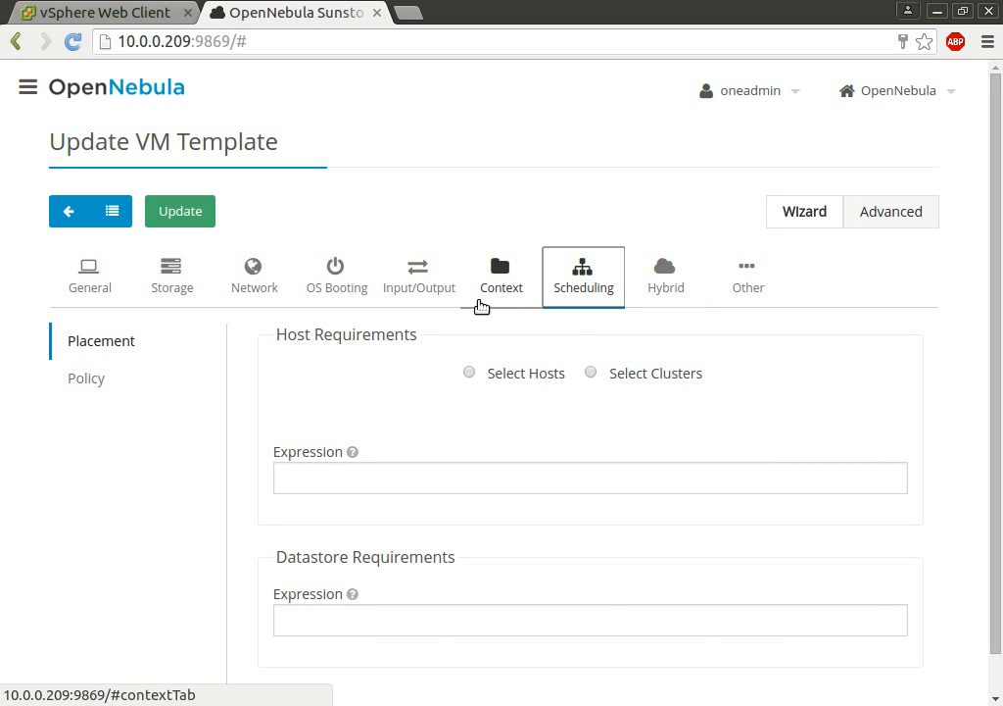
left_click(395, 291)
left_click(328, 289)
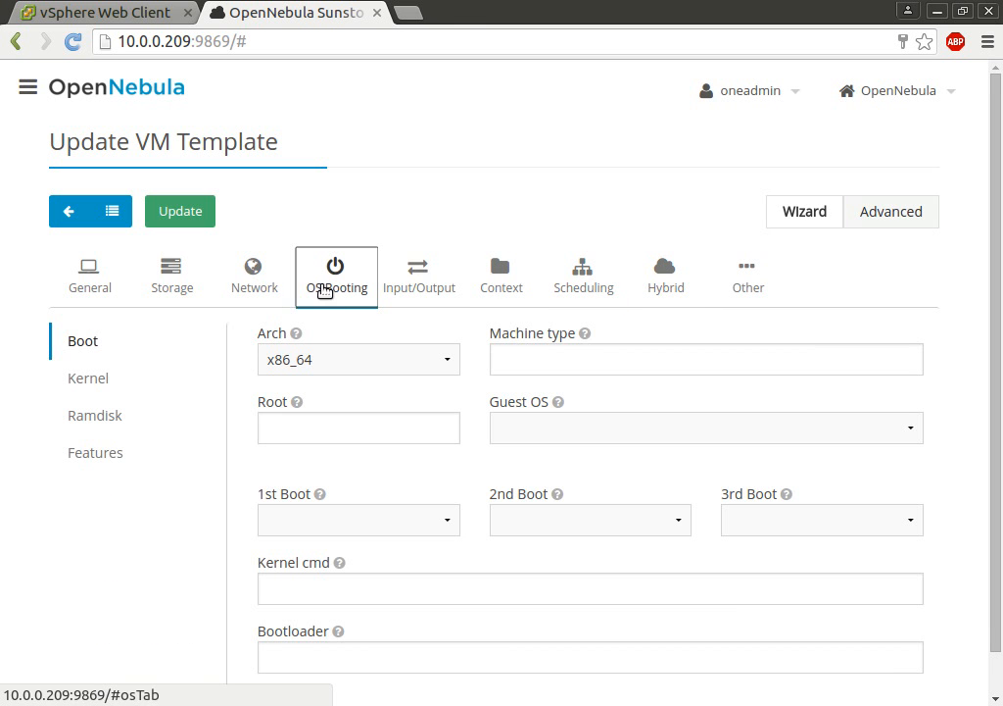
left_click(234, 290)
left_click(172, 287)
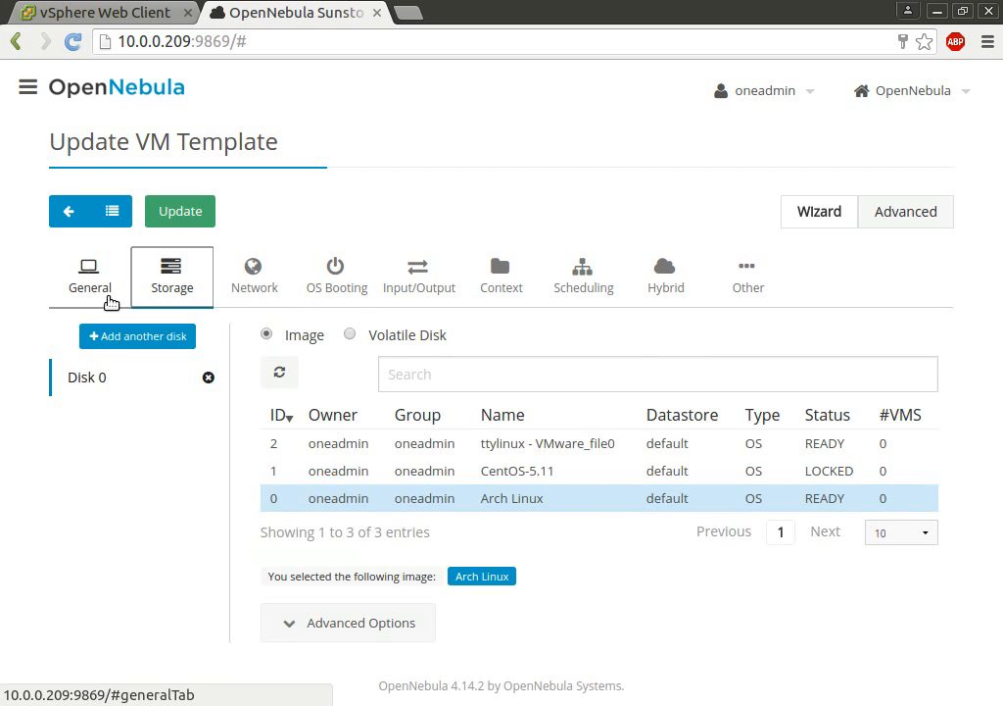
left_click(95, 265)
left_click(70, 212)
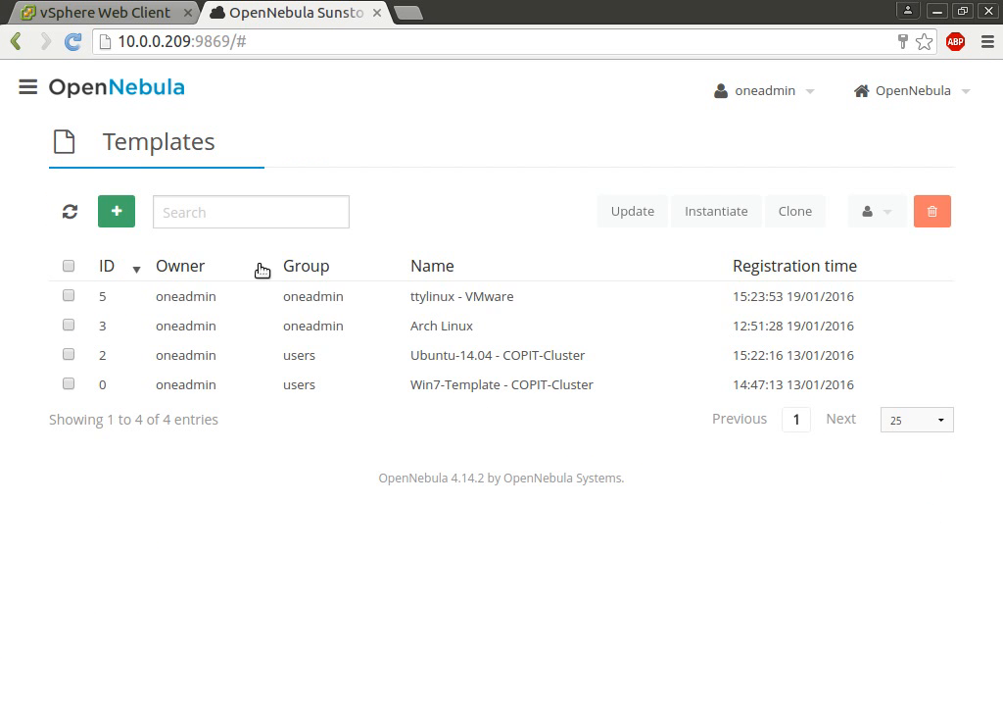
- Examine the ttylinux - VMware template's information and template attributes, and return to the Templates list
left_click(356, 290)
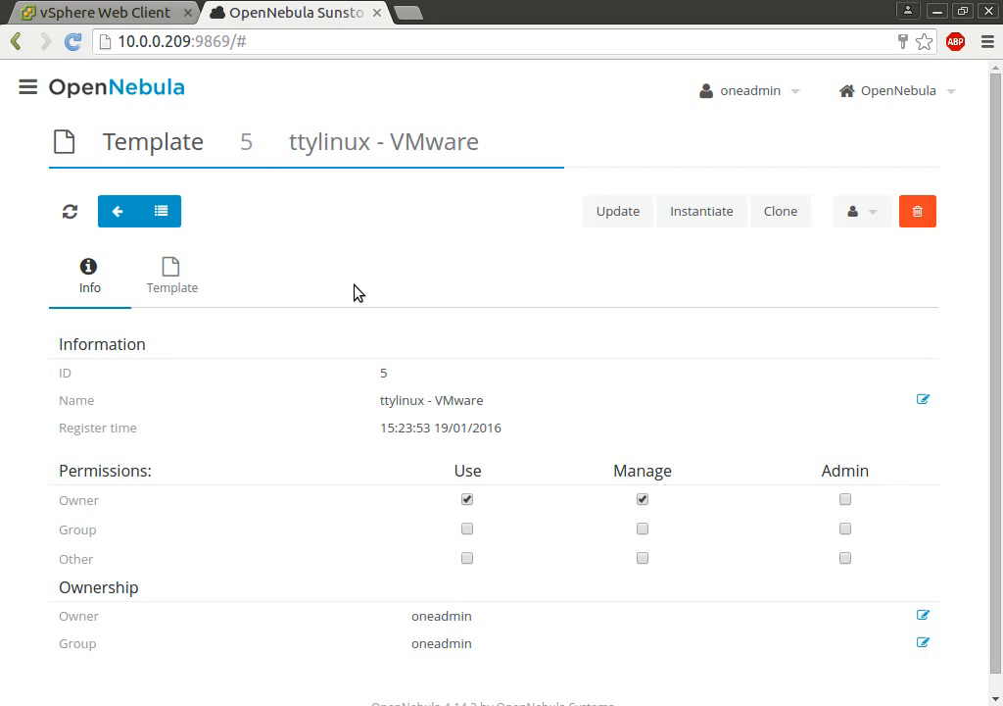
left_click(152, 283)
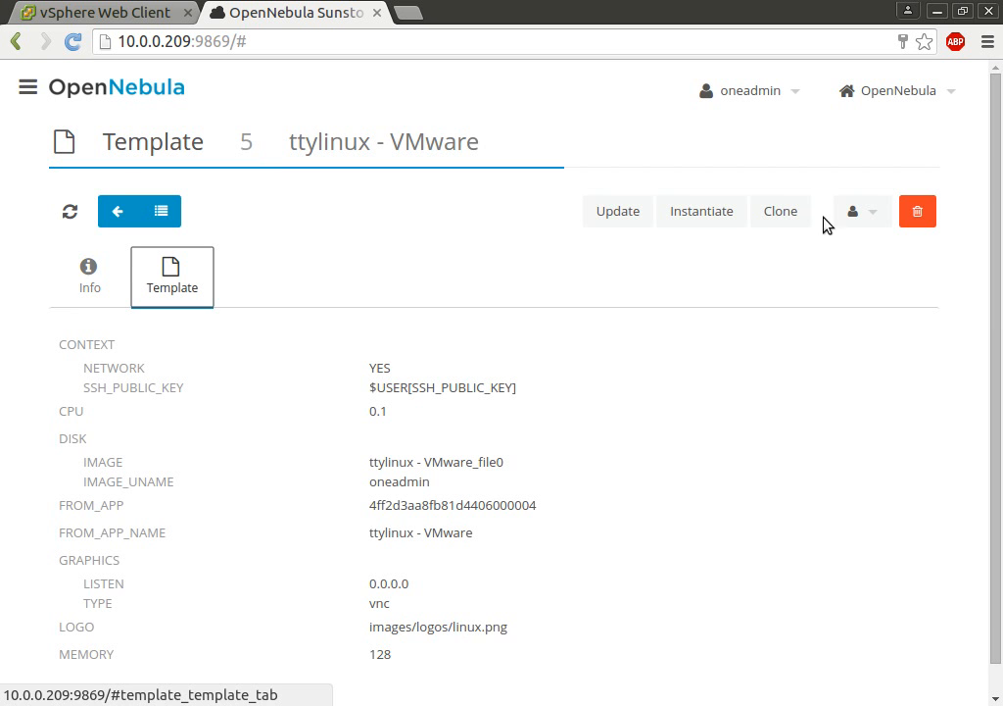
left_click(114, 213)
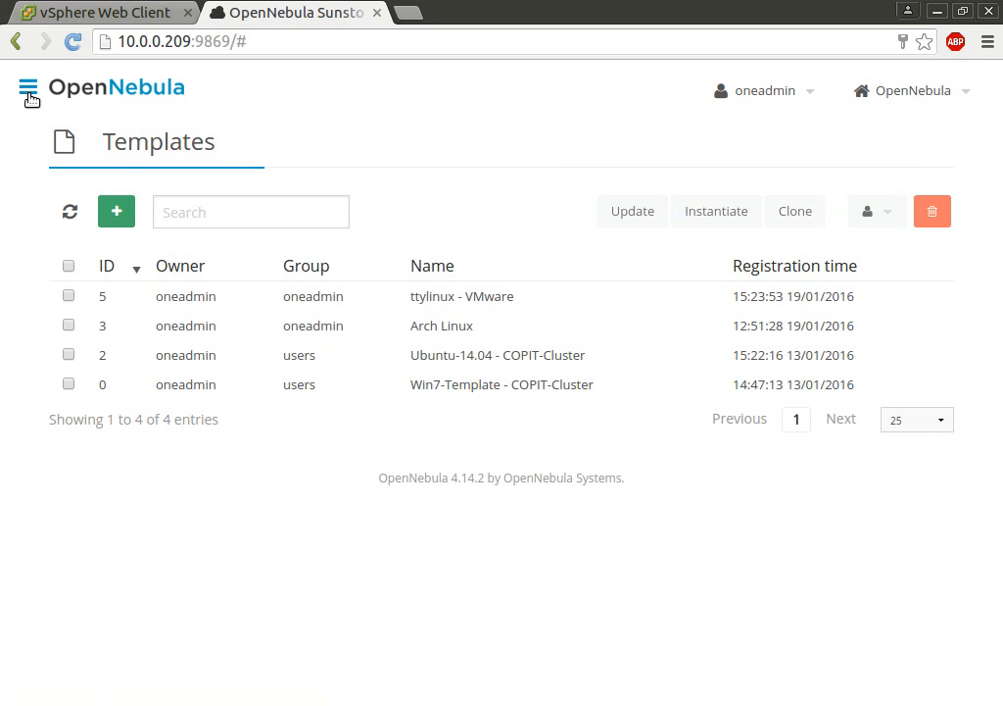
- Open the Virtual Machines list and examine the win7-test VM's information, permissions, ownership and attributes
left_click(30, 86)
left_click(77, 250)
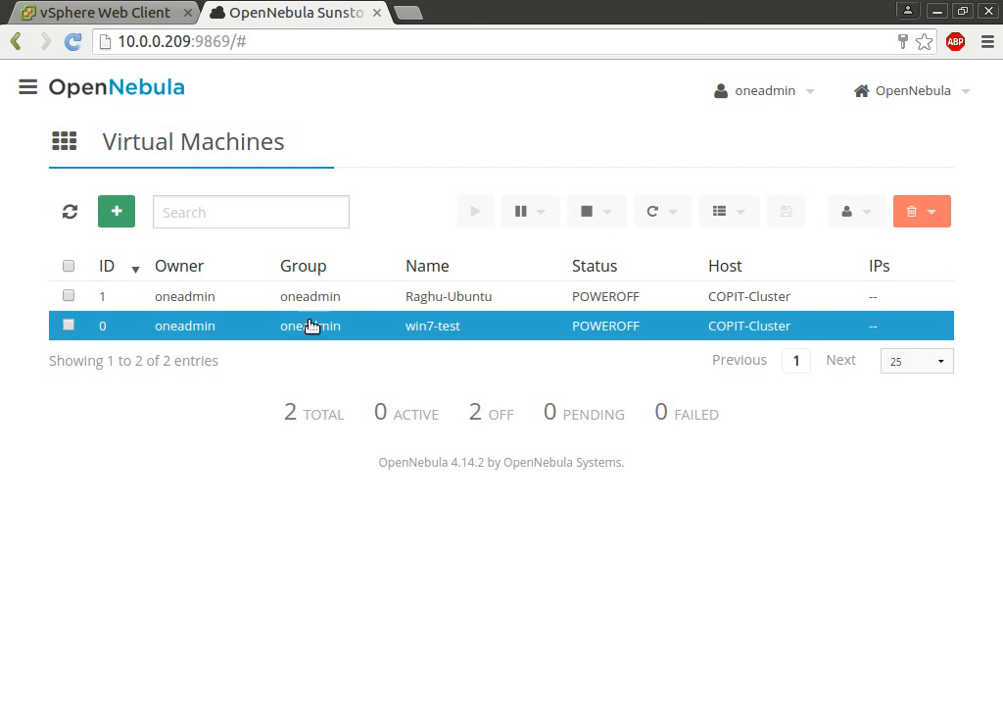
left_click(460, 334)
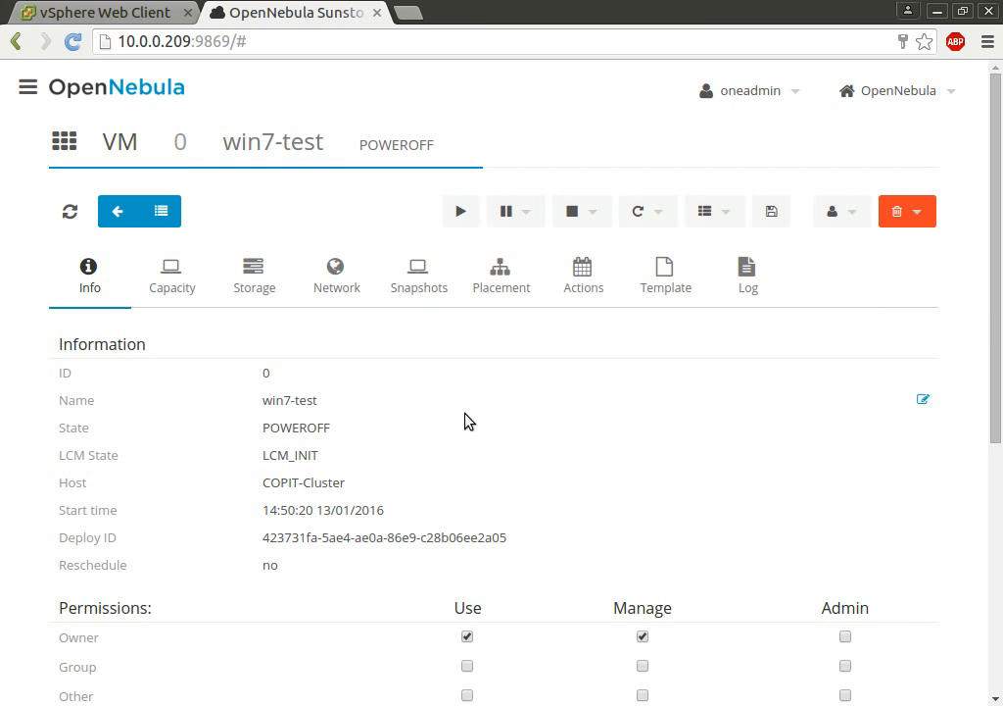
left_click_drag(999, 205, 1000, 536)
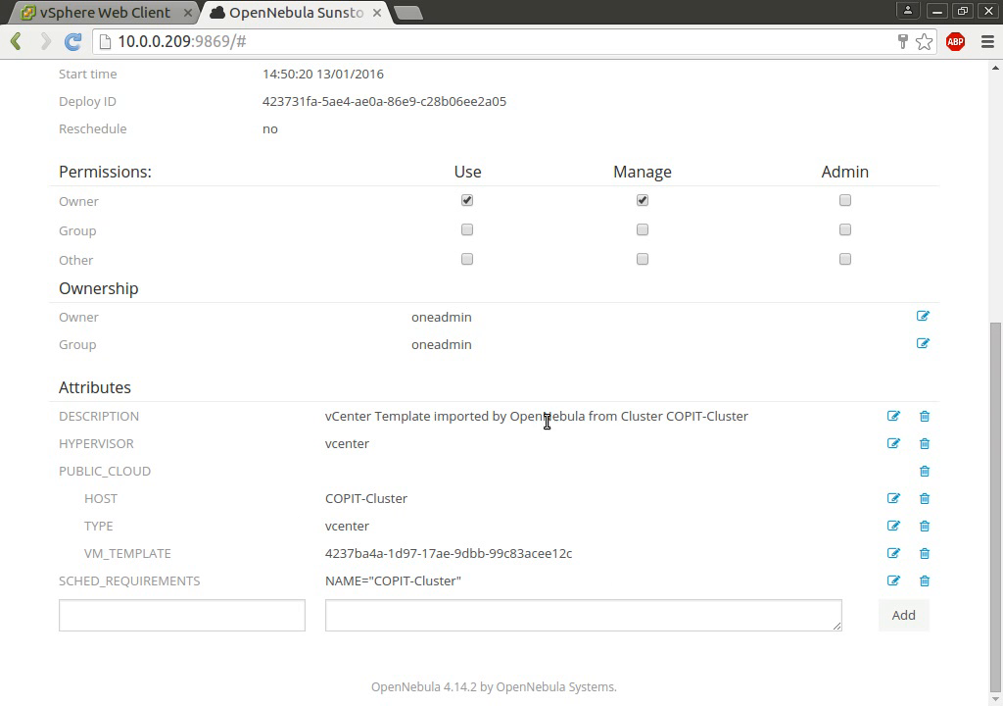
left_click_drag(999, 459, 999, 241)
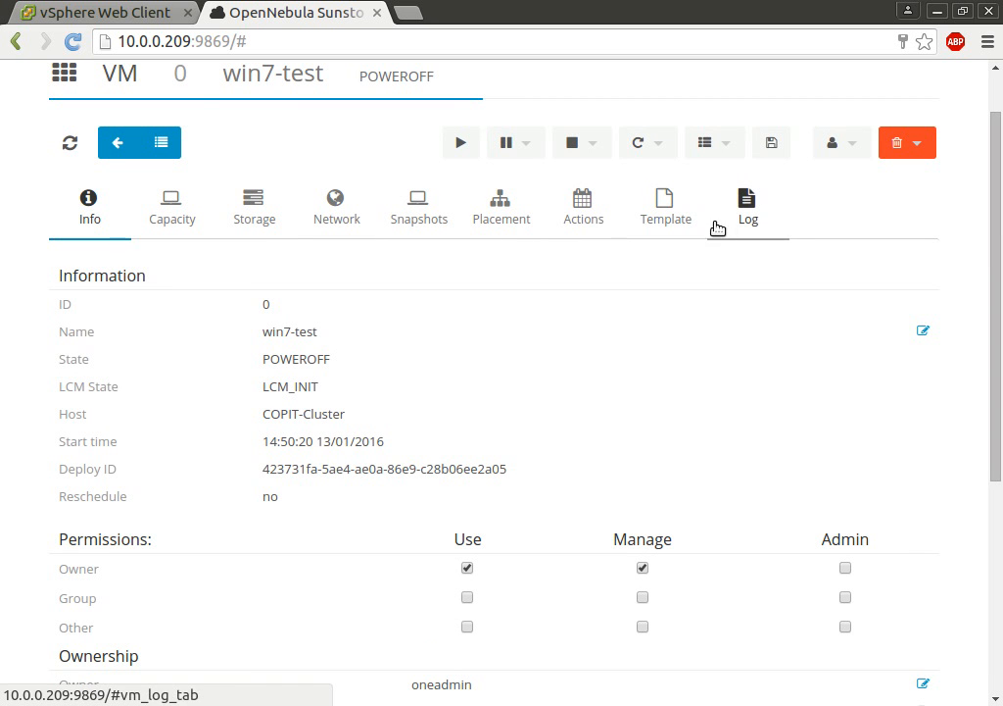
- Examine the win7-test VM's capacity, storage, network, snapshots, placement, actions, template and log, and return to the Virtual Machines list
left_click(174, 222)
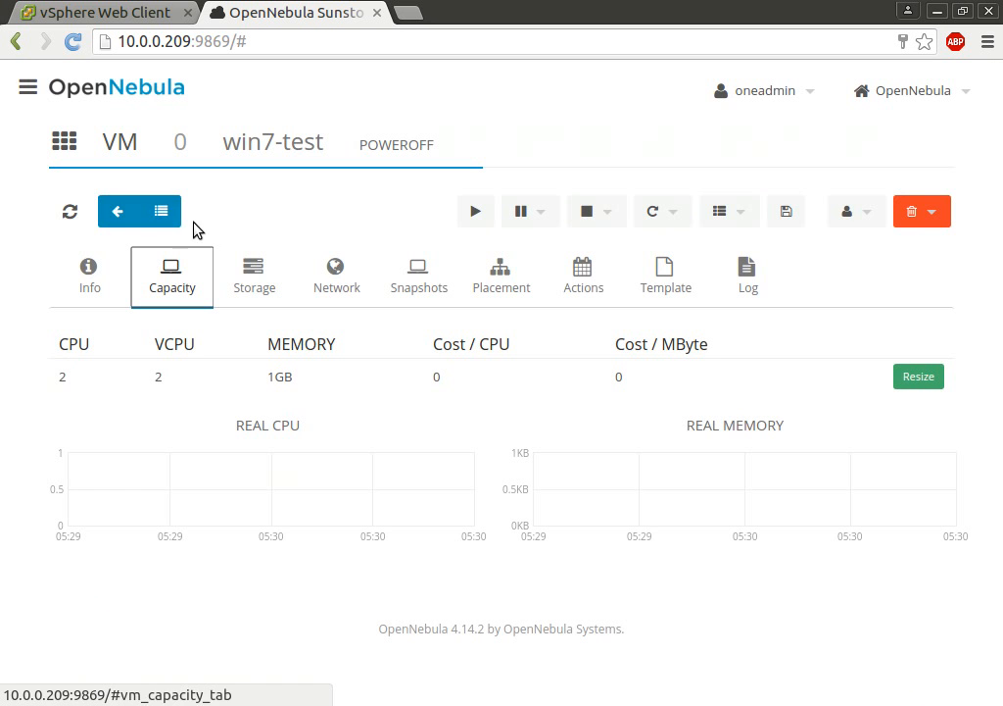
left_click(233, 282)
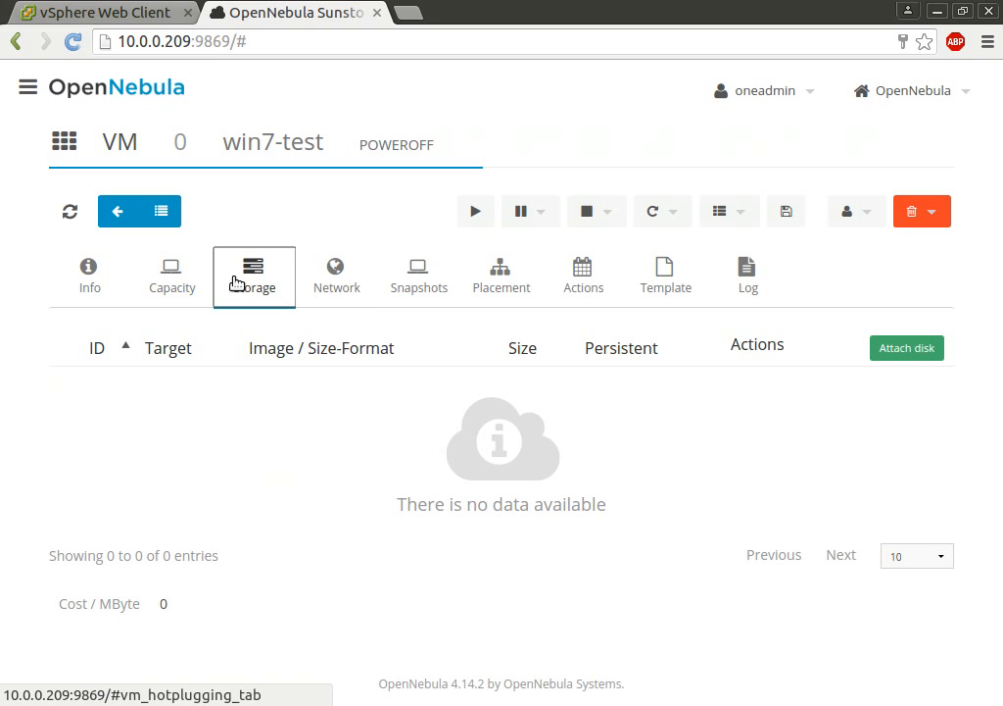
left_click(341, 281)
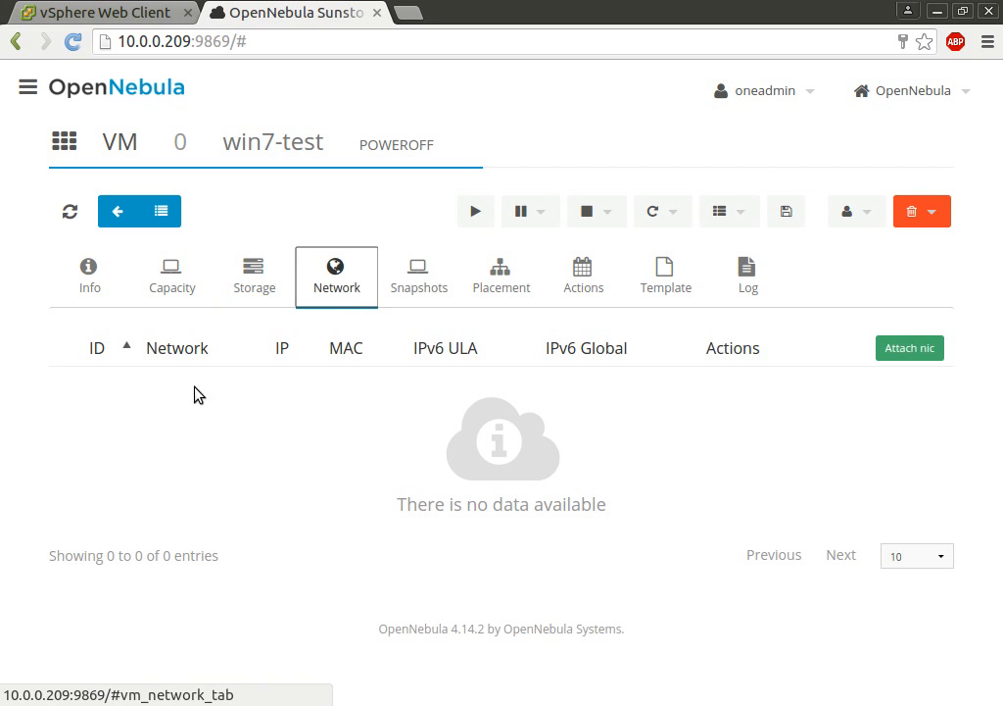
left_click(425, 275)
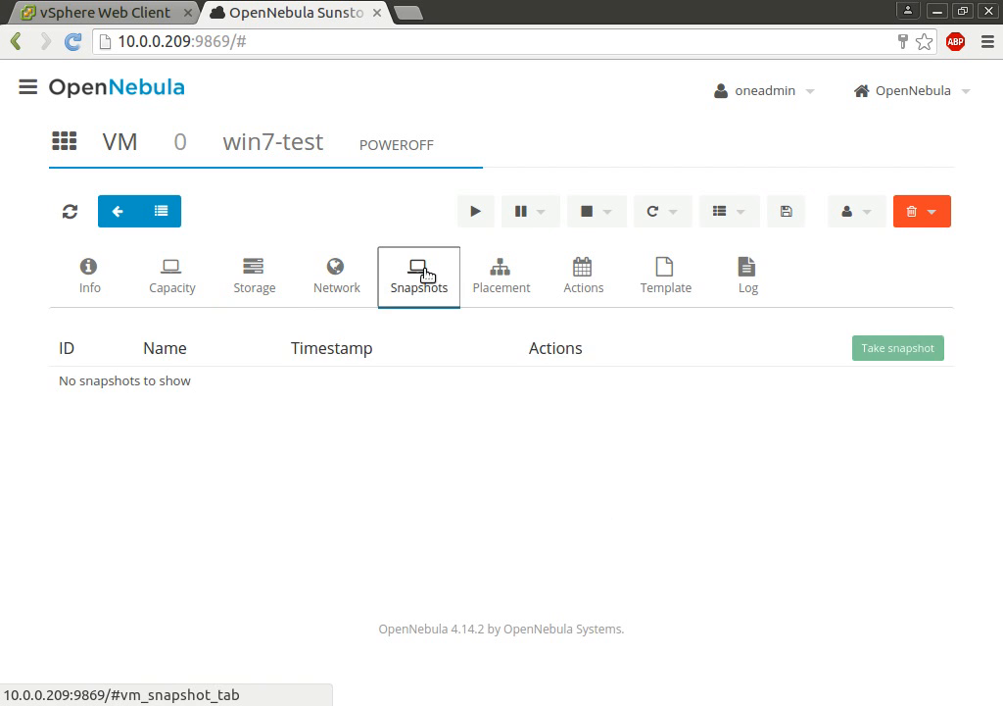
left_click(500, 285)
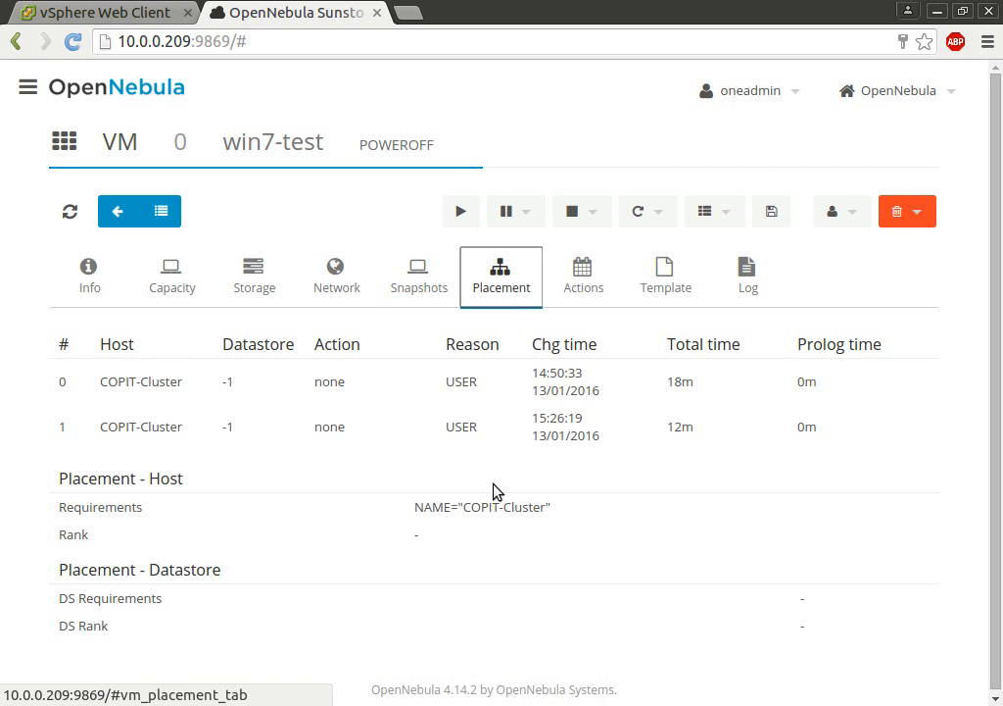
left_click(586, 289)
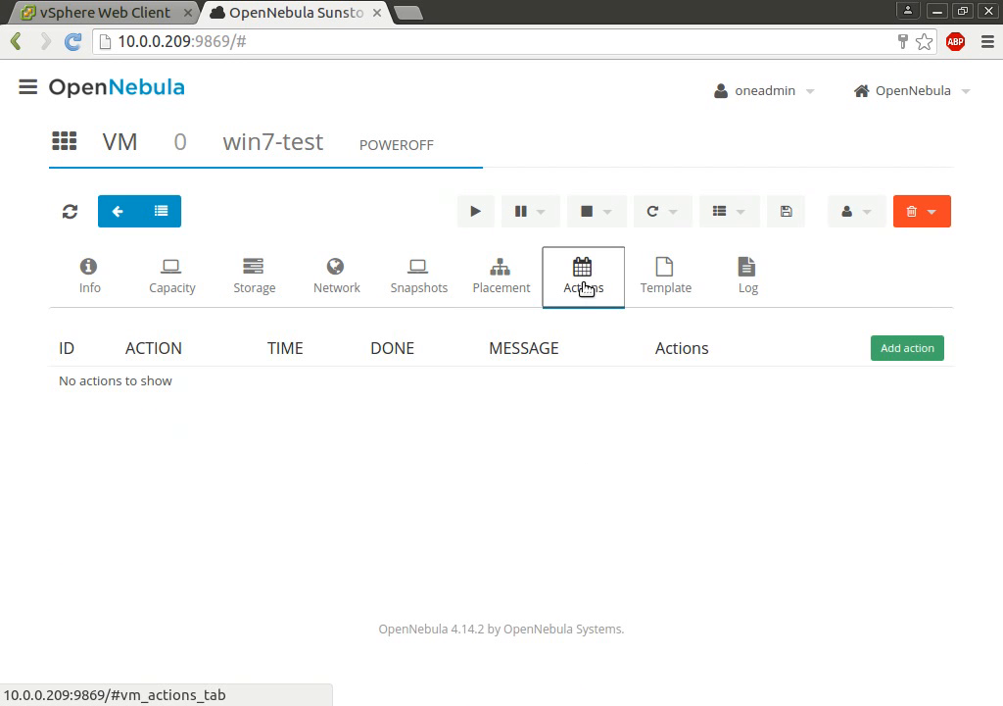
left_click(659, 287)
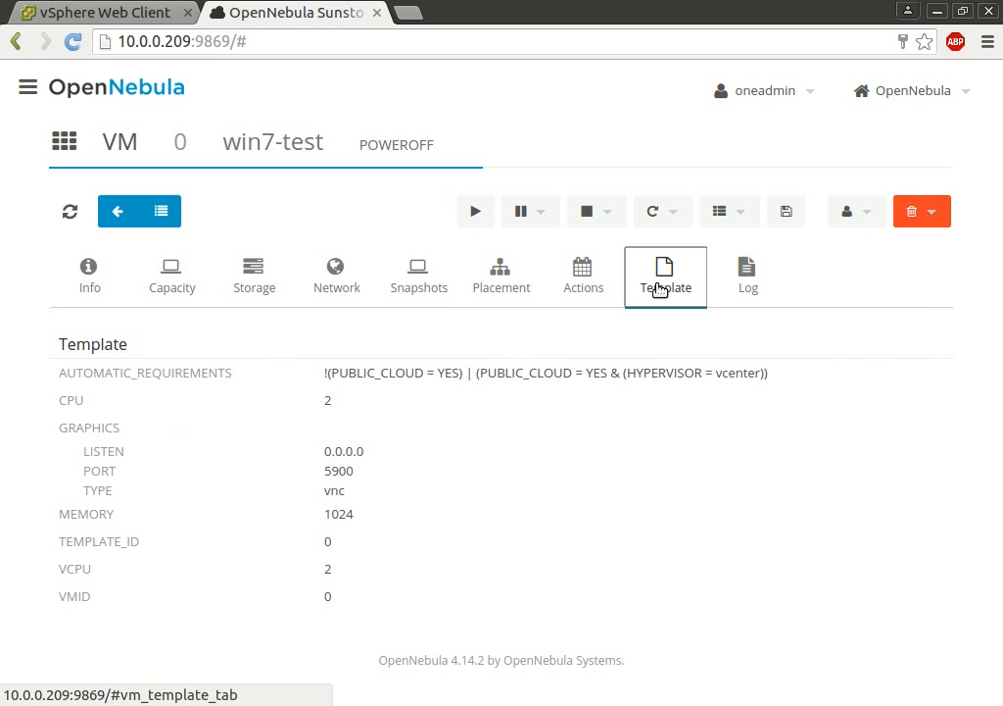
left_click(745, 287)
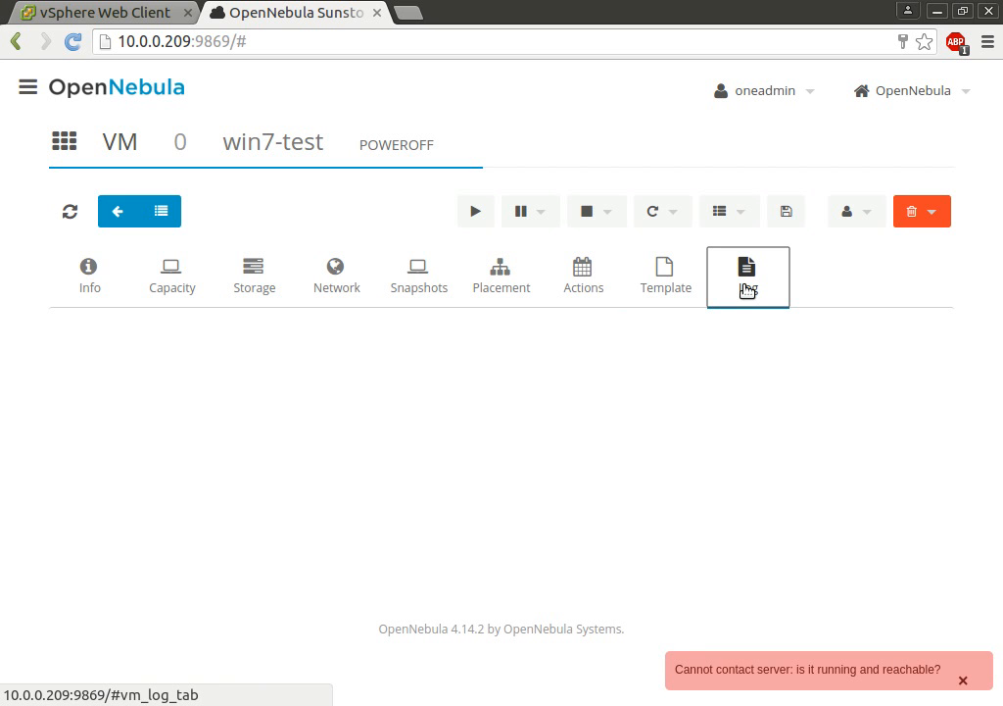
left_click(89, 276)
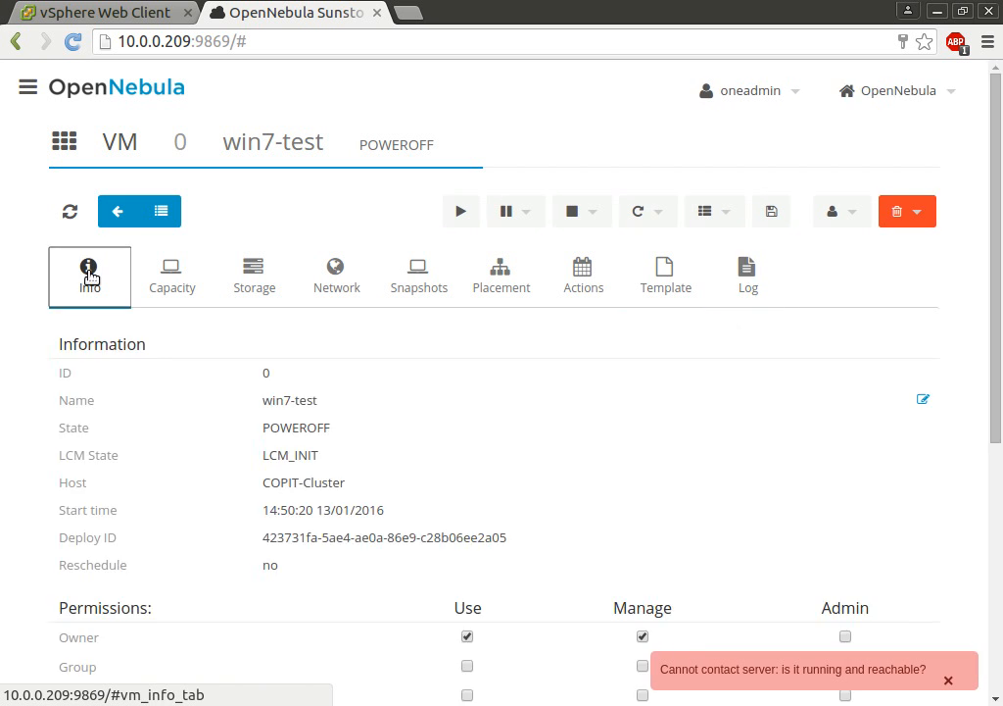
left_click(947, 680)
left_click(117, 213)
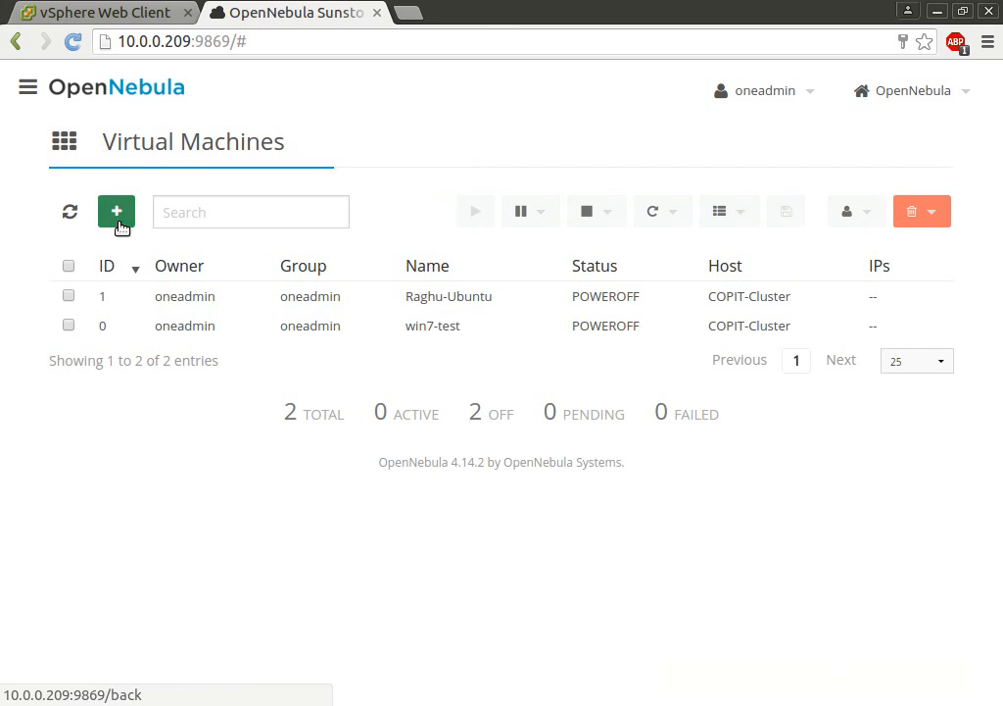
- Start creating a virtual machine from the ttylinux - VMware template and name it tty-test
left_click(160, 327)
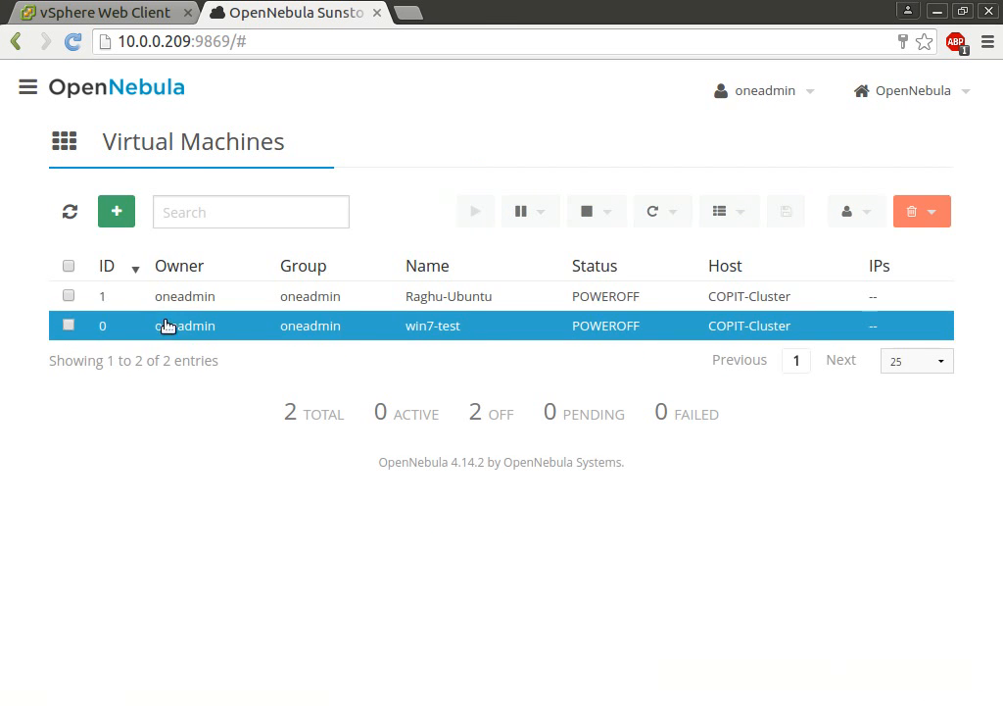
left_click(111, 215)
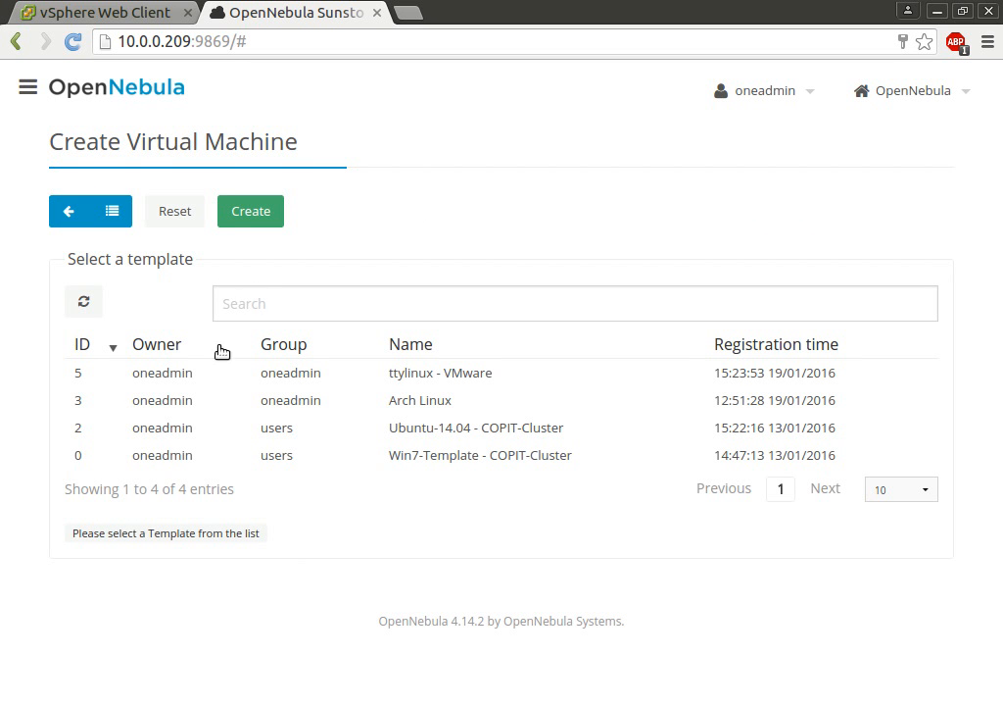
left_click(226, 399)
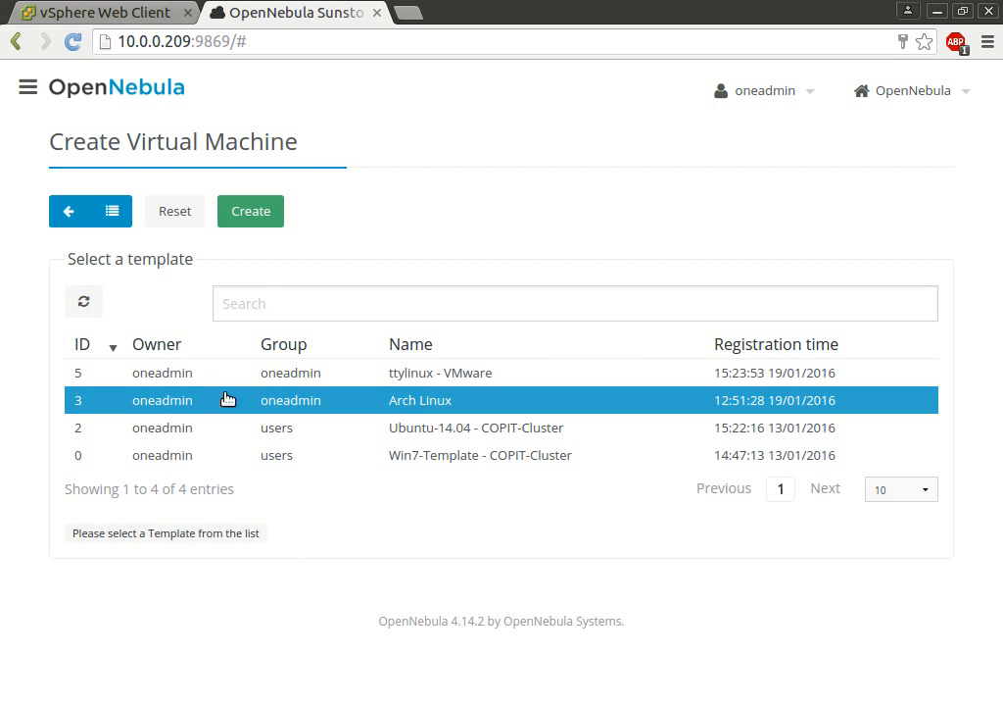
left_click(473, 373)
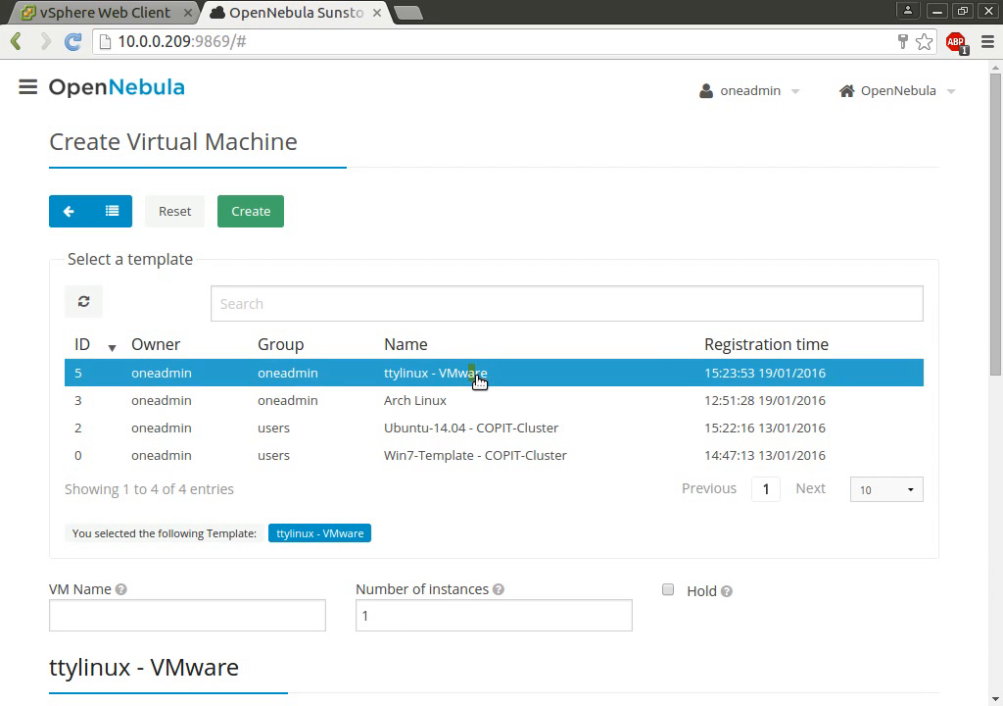
left_click_drag(996, 263, 997, 452)
left_click(190, 187)
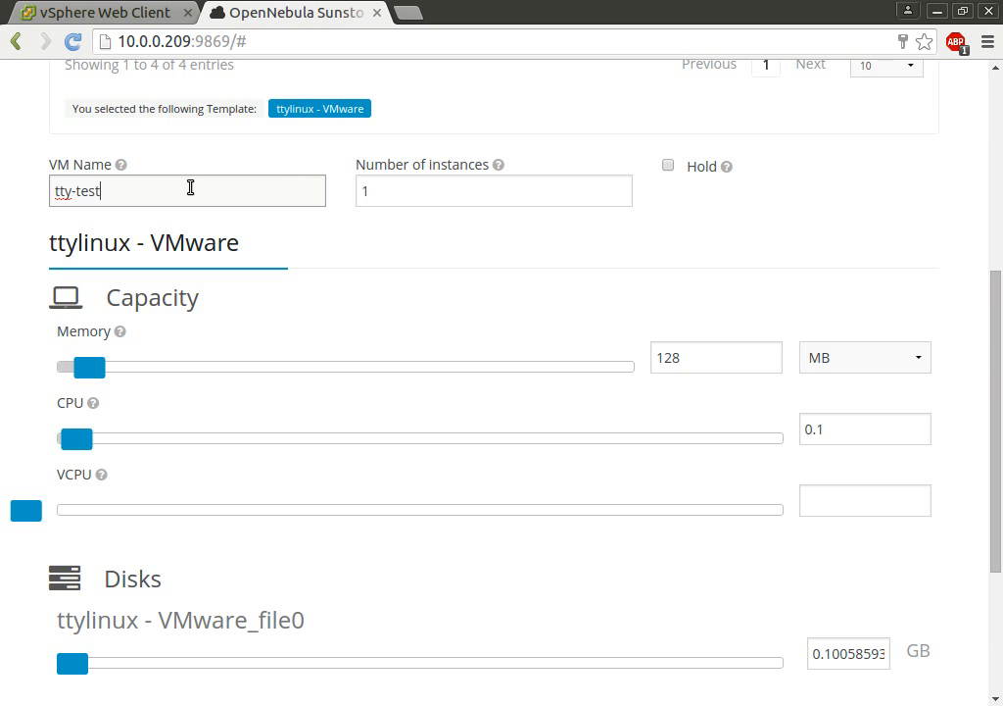
left_click(695, 368)
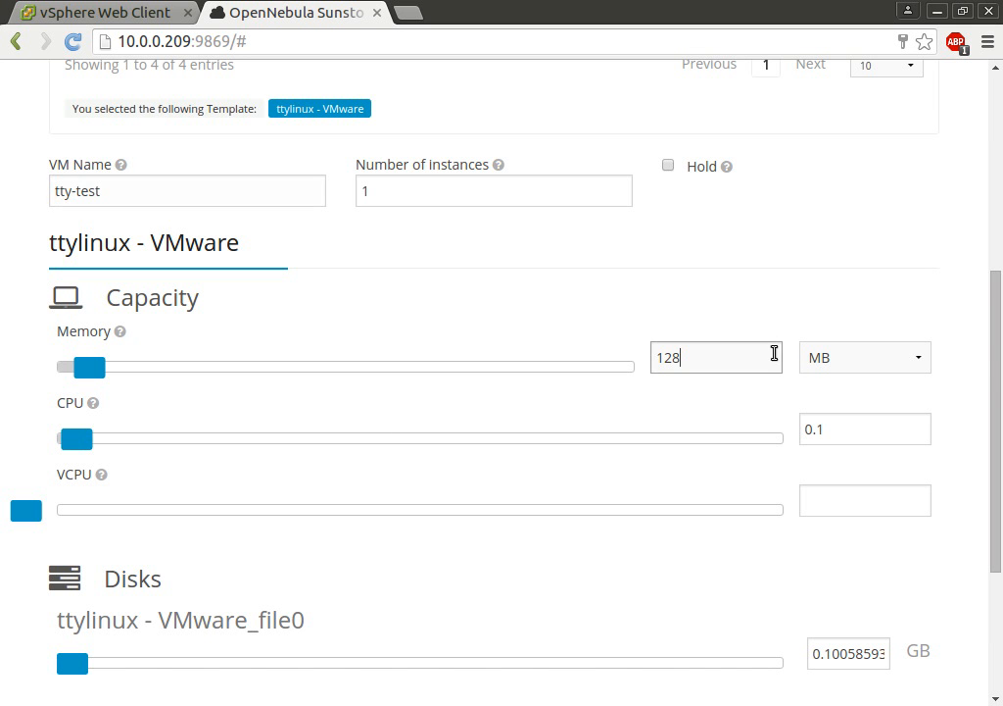
- Assign a network interface on VM Network - 10.0.0.214 to the new VM, and return to the Virtual Machines list without creating it
left_click_drag(999, 316, 1001, 438)
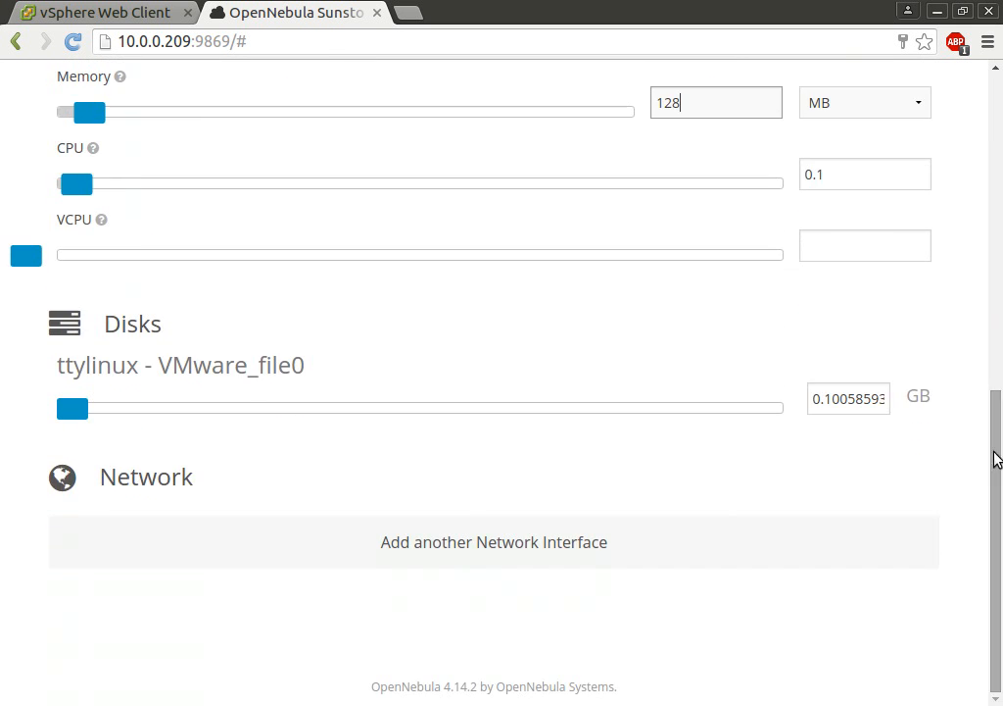
left_click(557, 538)
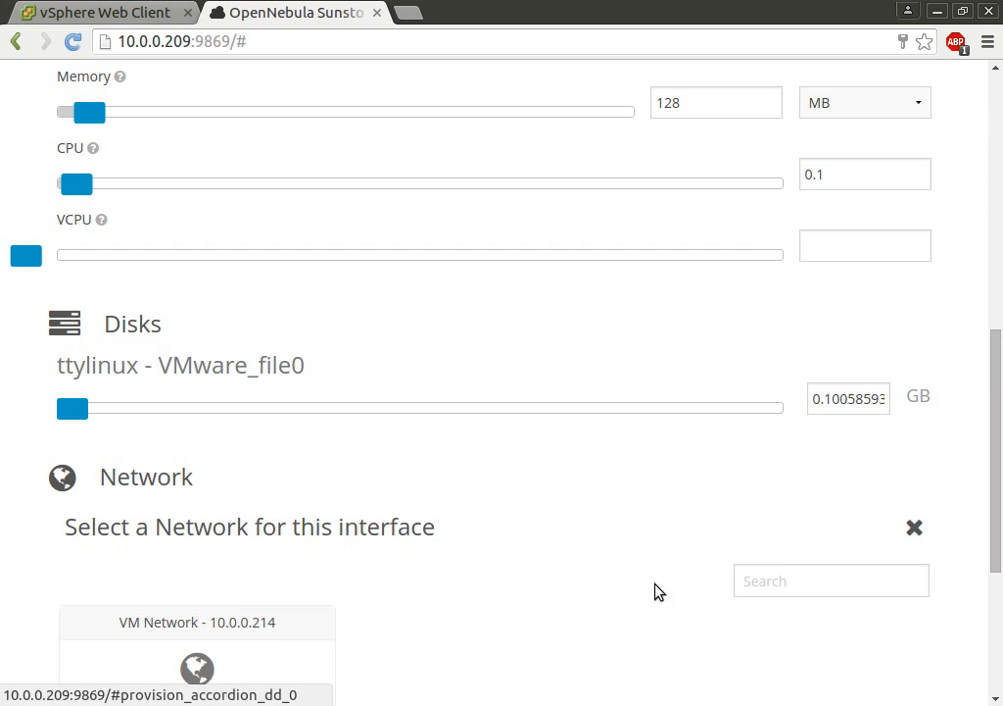
left_click(277, 620)
left_click_drag(996, 430, 1001, 595)
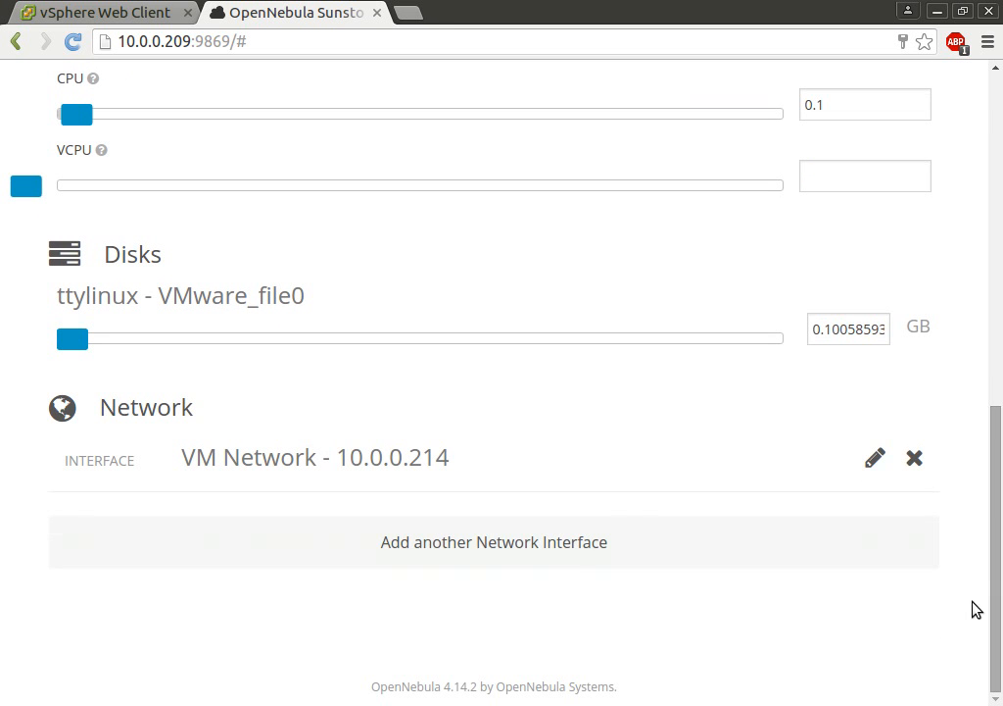
left_click(877, 459)
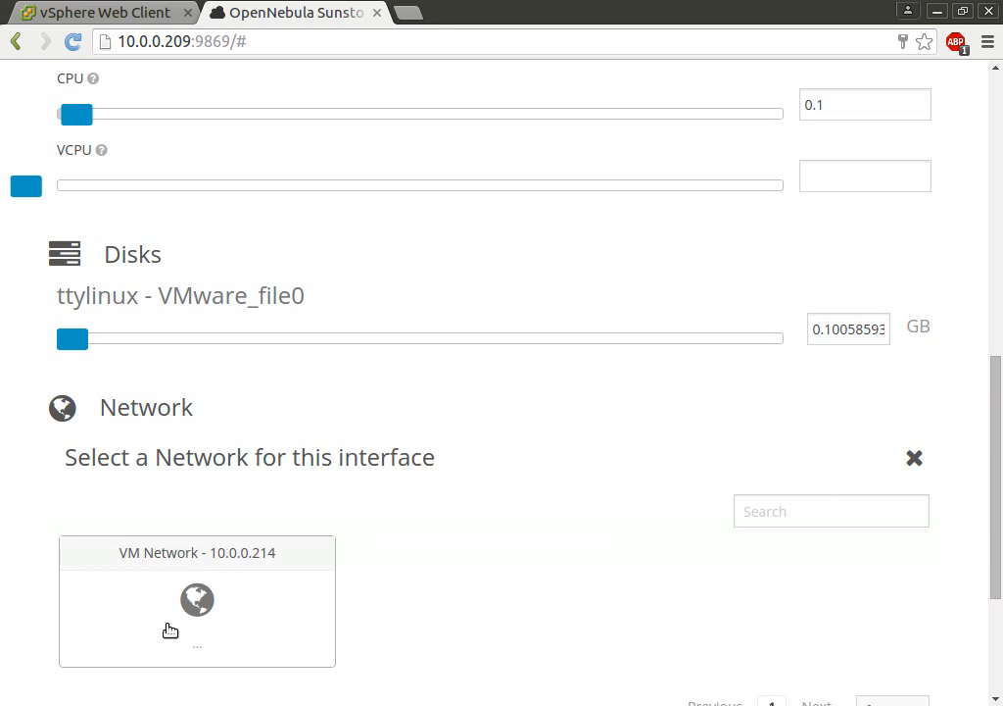
left_click(242, 607)
left_click_drag(998, 426, 1000, 86)
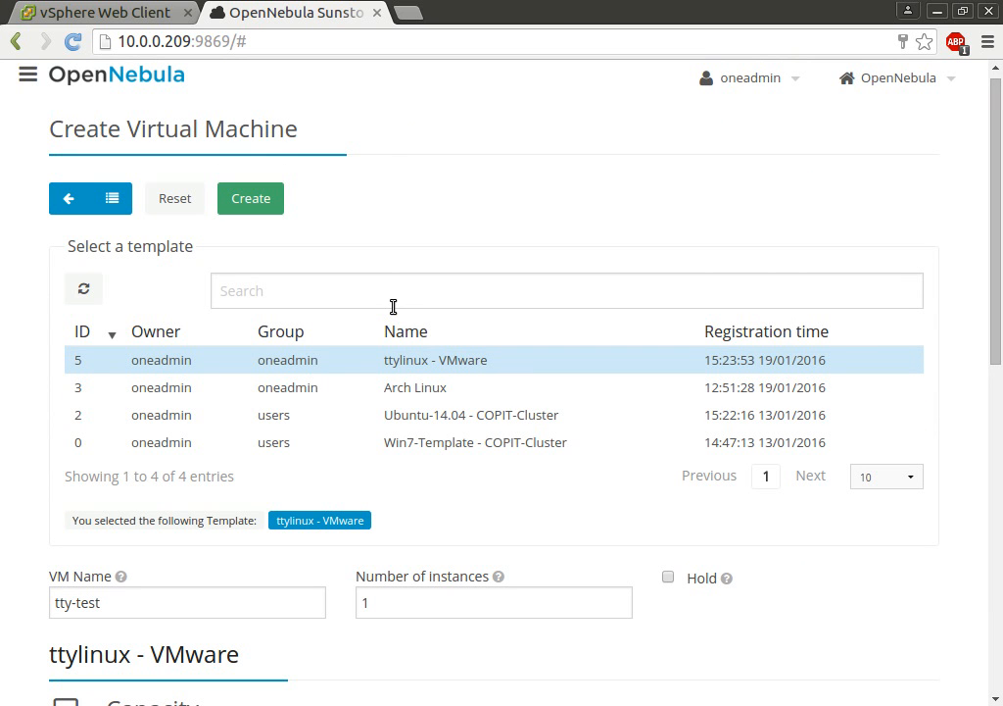
left_click(112, 202)
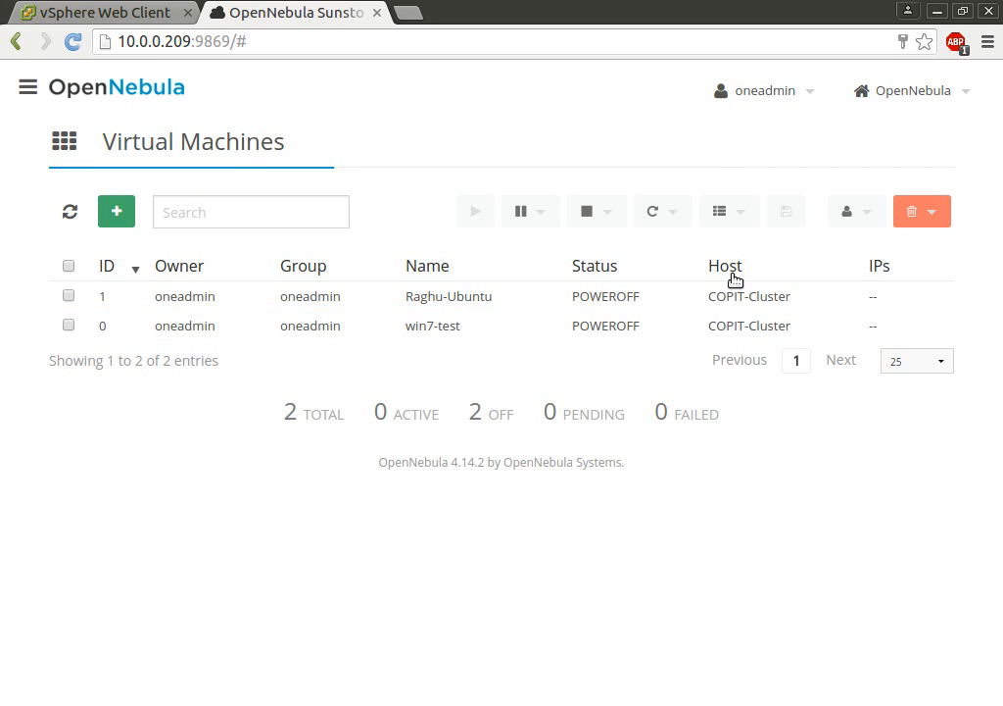
- Open the system's Users list and examine the ITsupervisor user's information
left_click(25, 90)
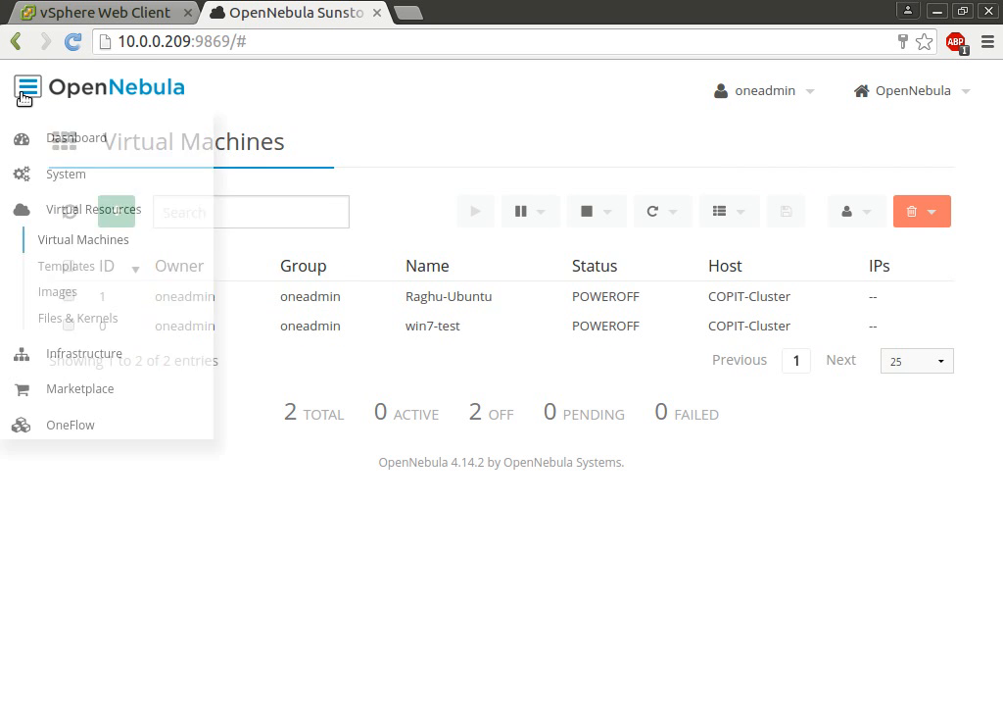
left_click(89, 213)
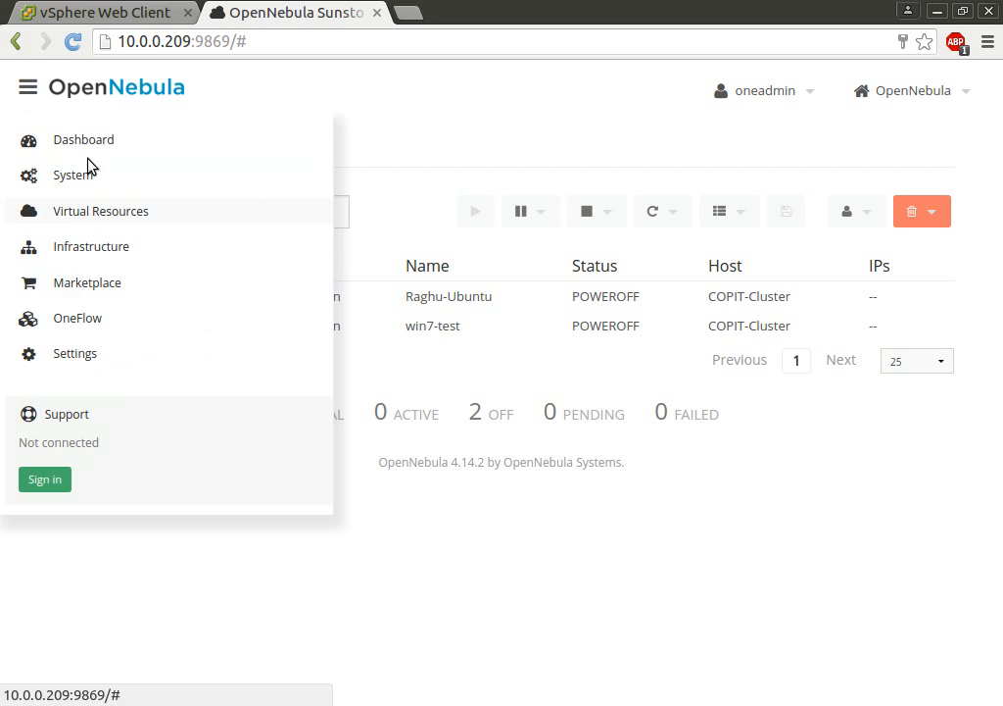
left_click(106, 187)
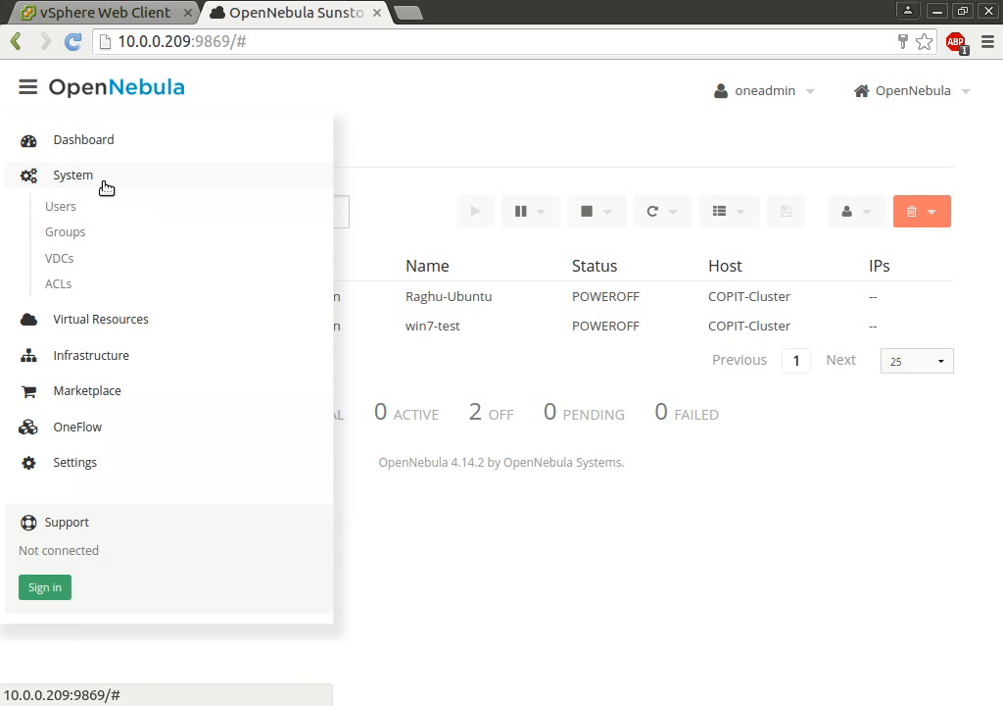
left_click(201, 205)
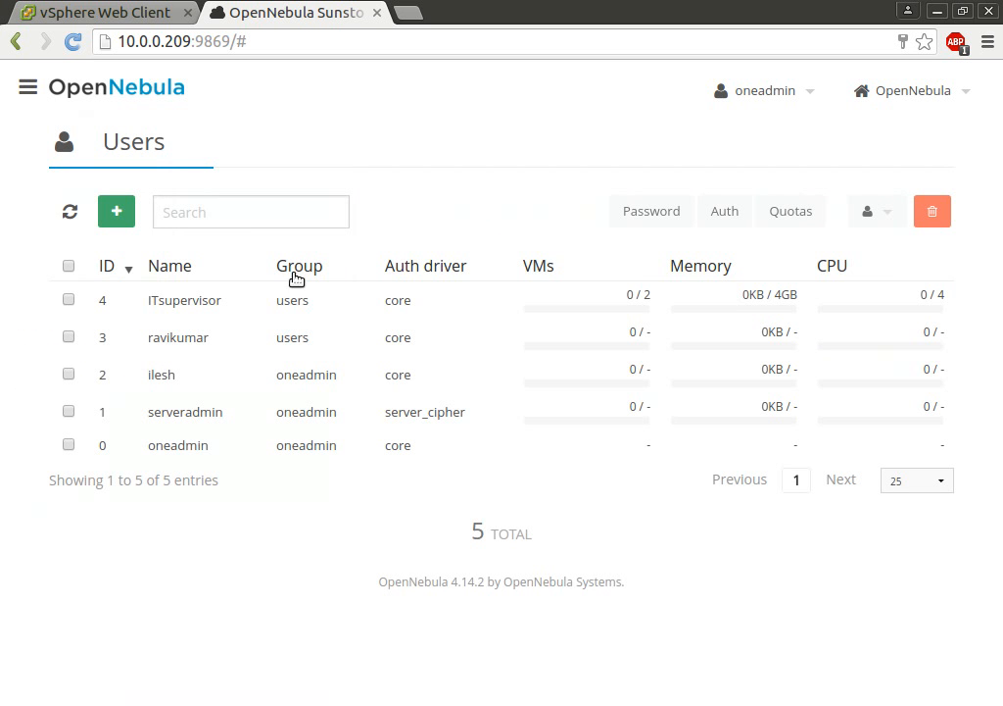
left_click(276, 306)
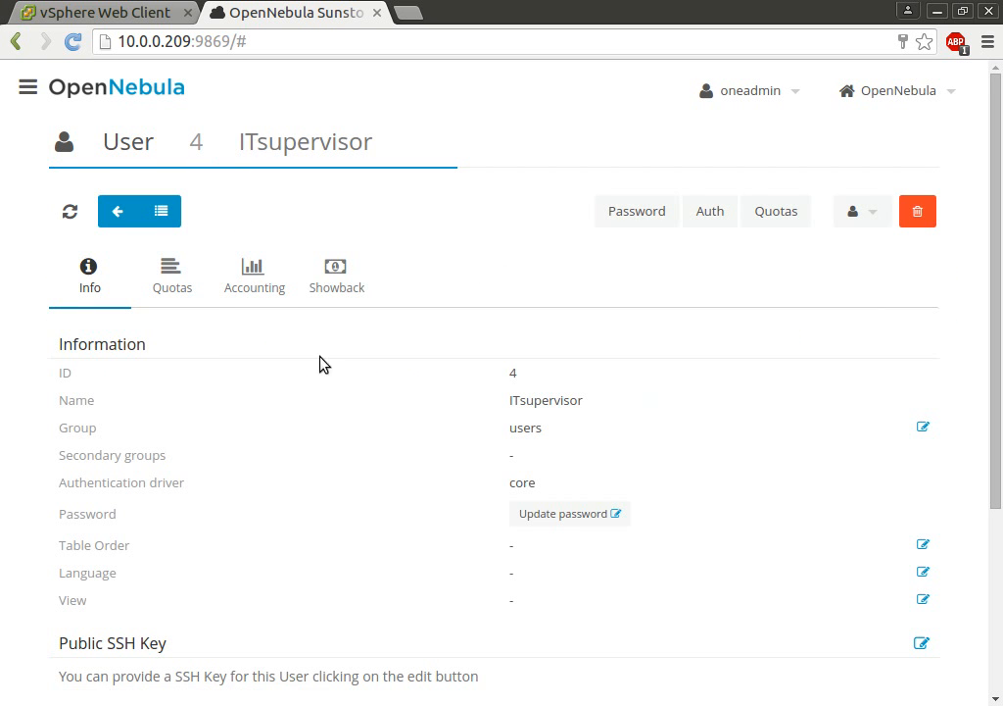
left_click_drag(995, 446, 732, 252)
- Examine the ITsupervisor user's quotas, accounting and showback, and return to the Users list
left_click(172, 286)
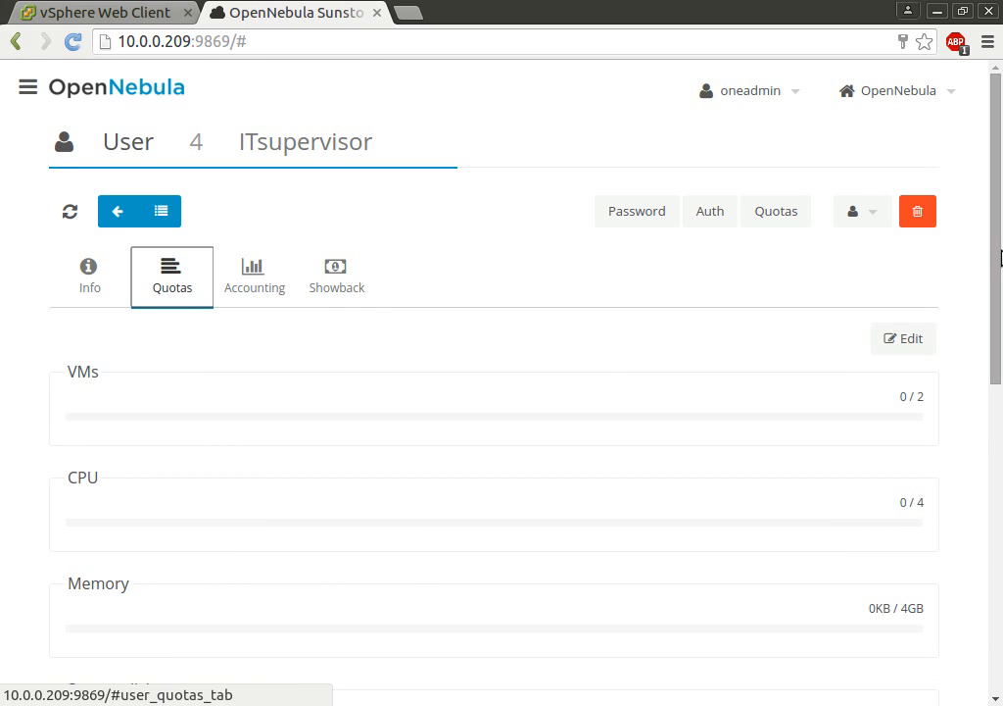
left_click_drag(999, 279, 1000, 591)
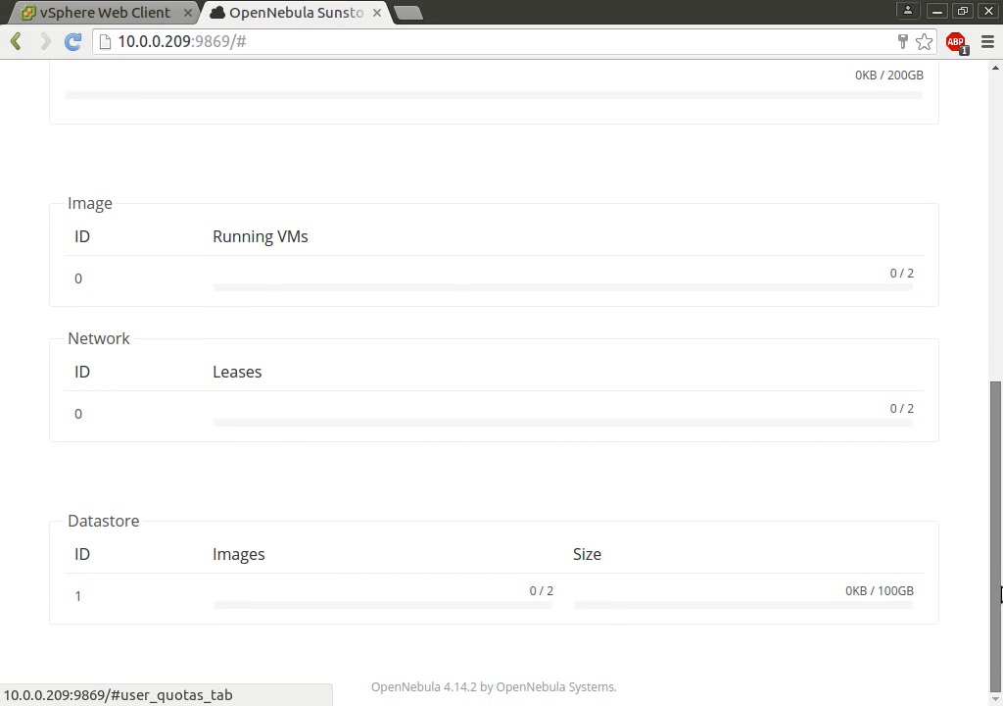
left_click_drag(1000, 581, 985, 258)
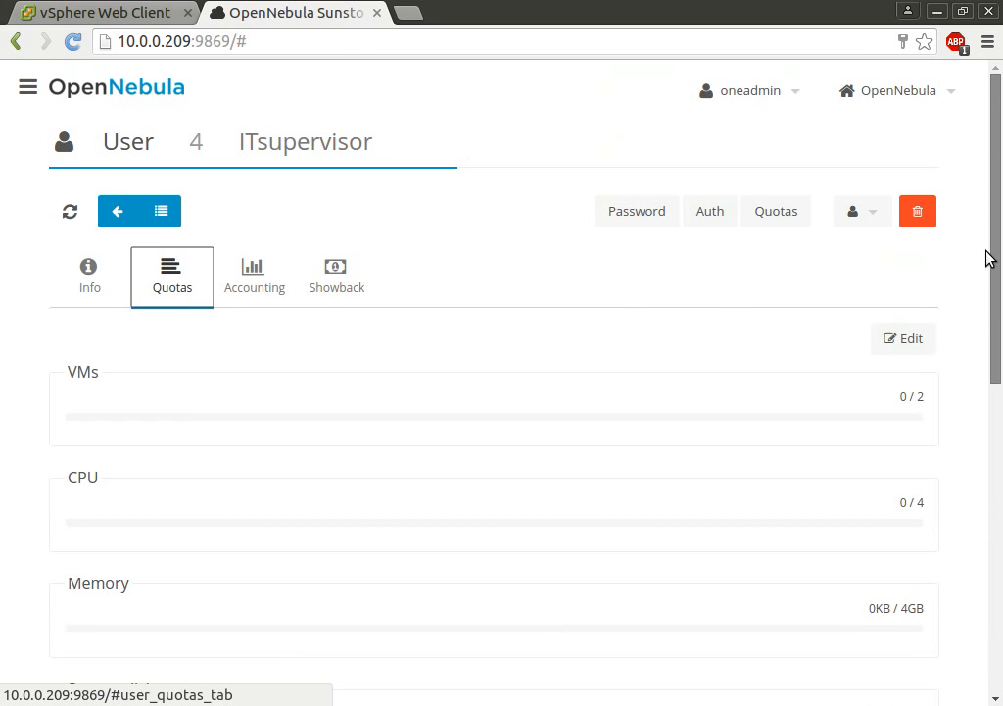
left_click(271, 275)
left_click(642, 359)
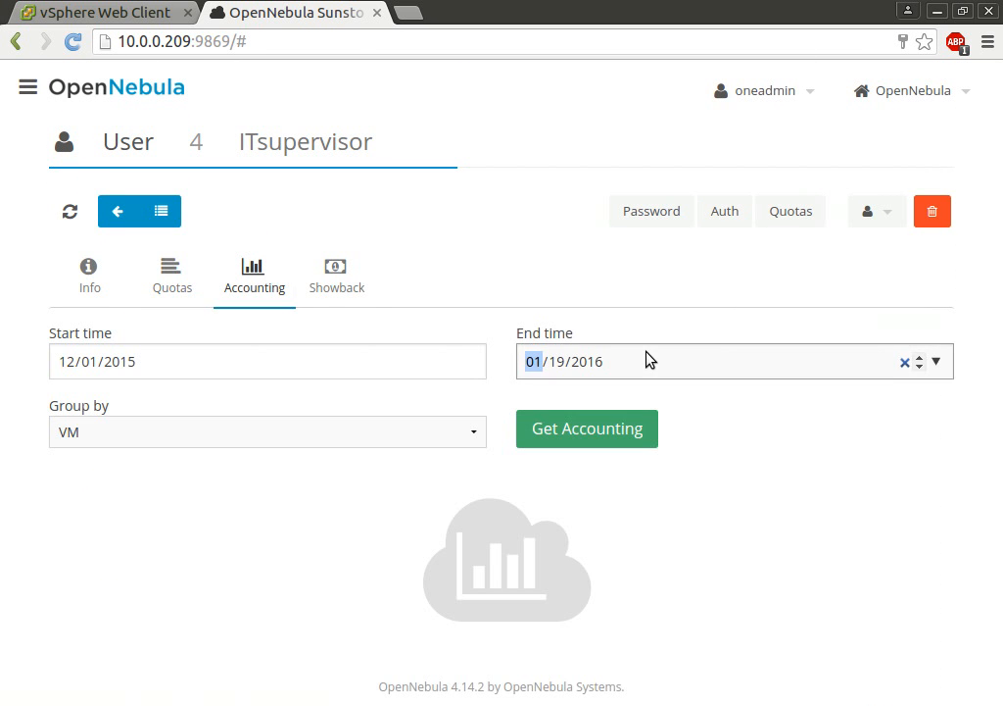
key("Tab")
key("Tab")
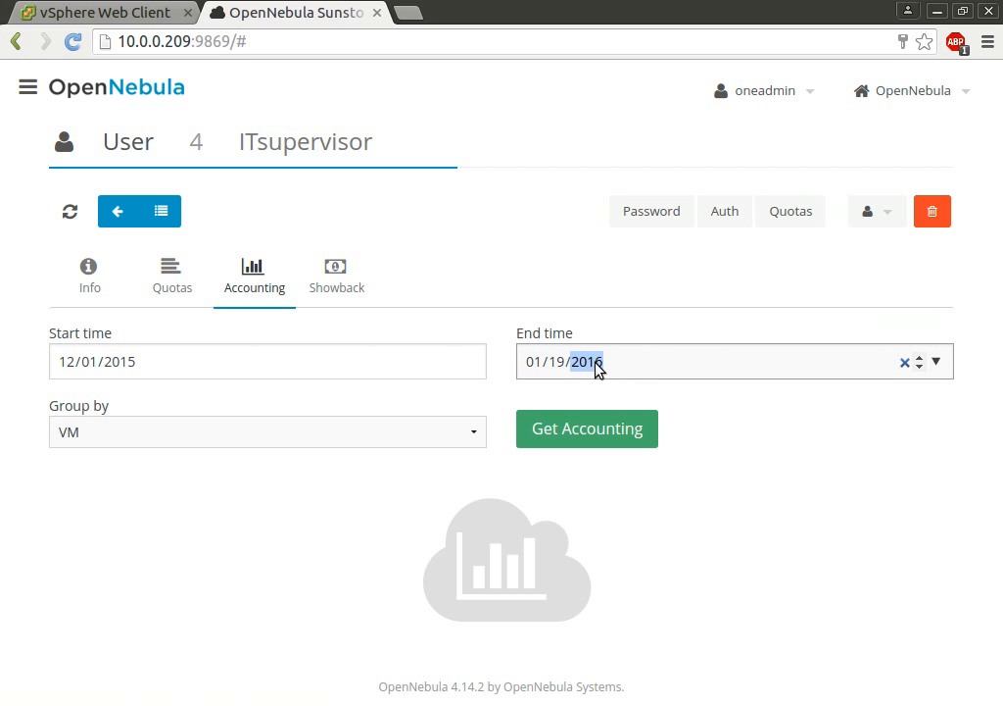
left_click(332, 274)
left_click(113, 213)
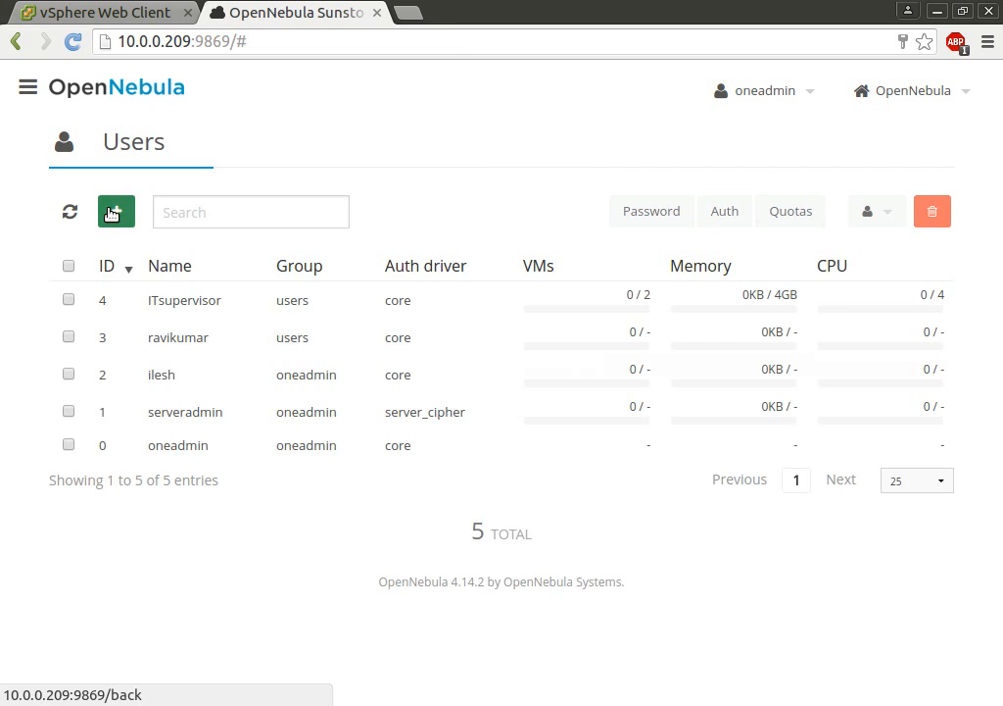
- Open the Groups list, examine the users group's information, members, quotas, accounting and showback, and return to the list
left_click(27, 87)
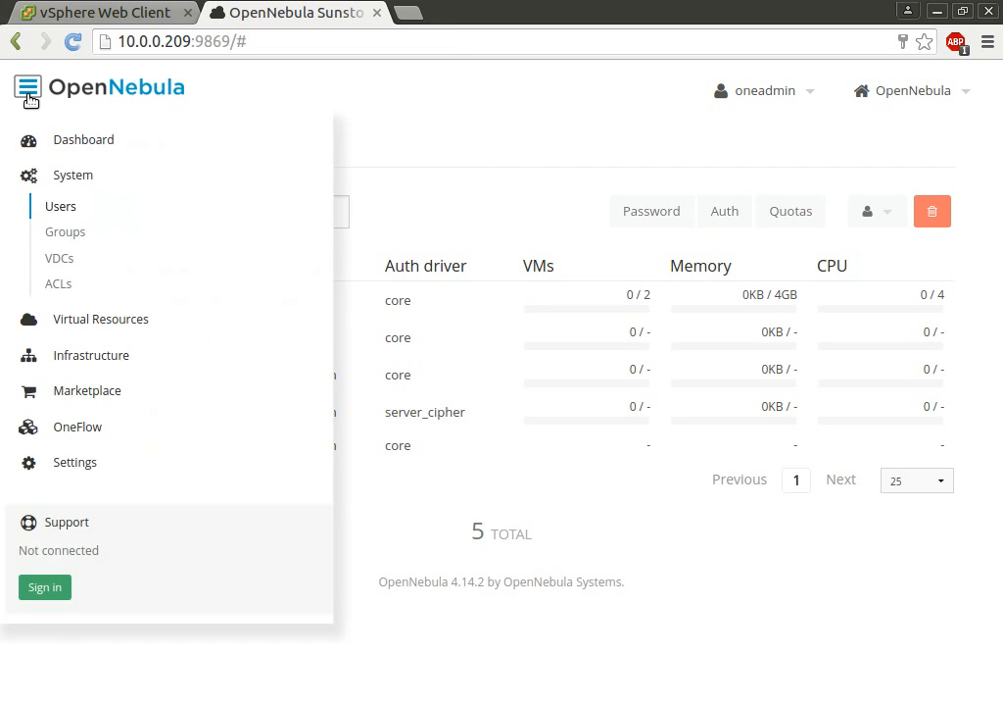
left_click(75, 231)
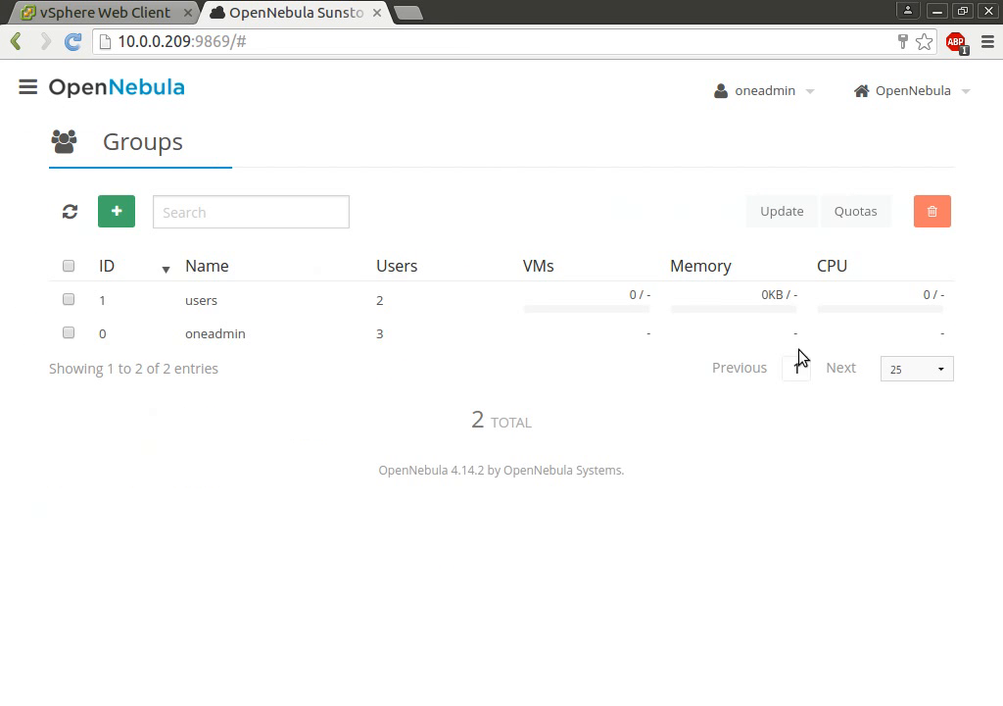
left_click(210, 306)
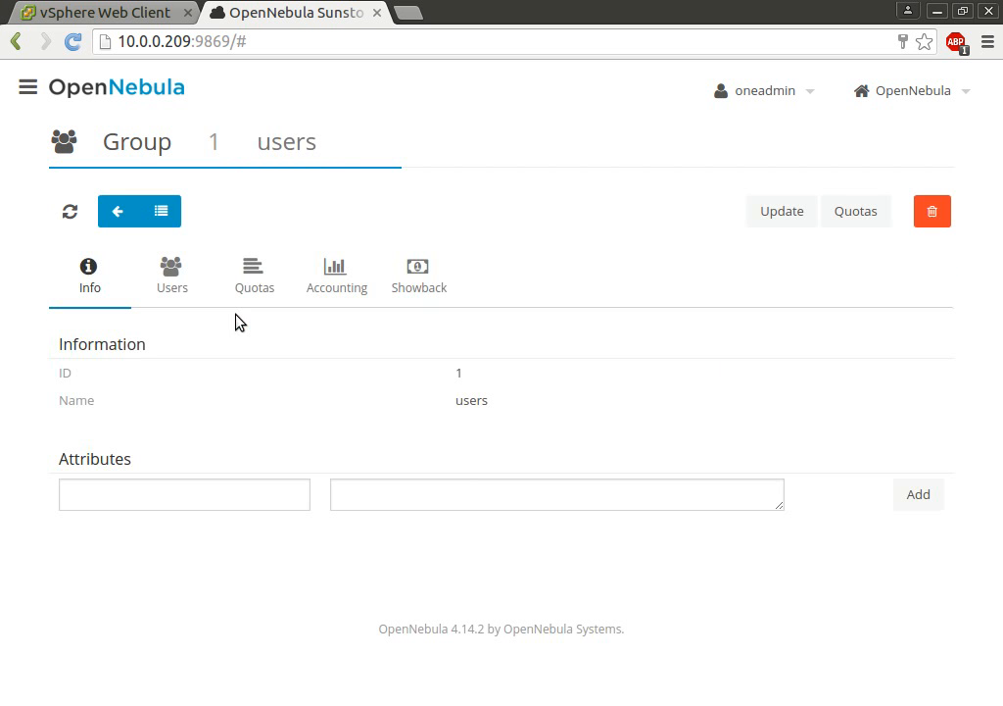
left_click(181, 270)
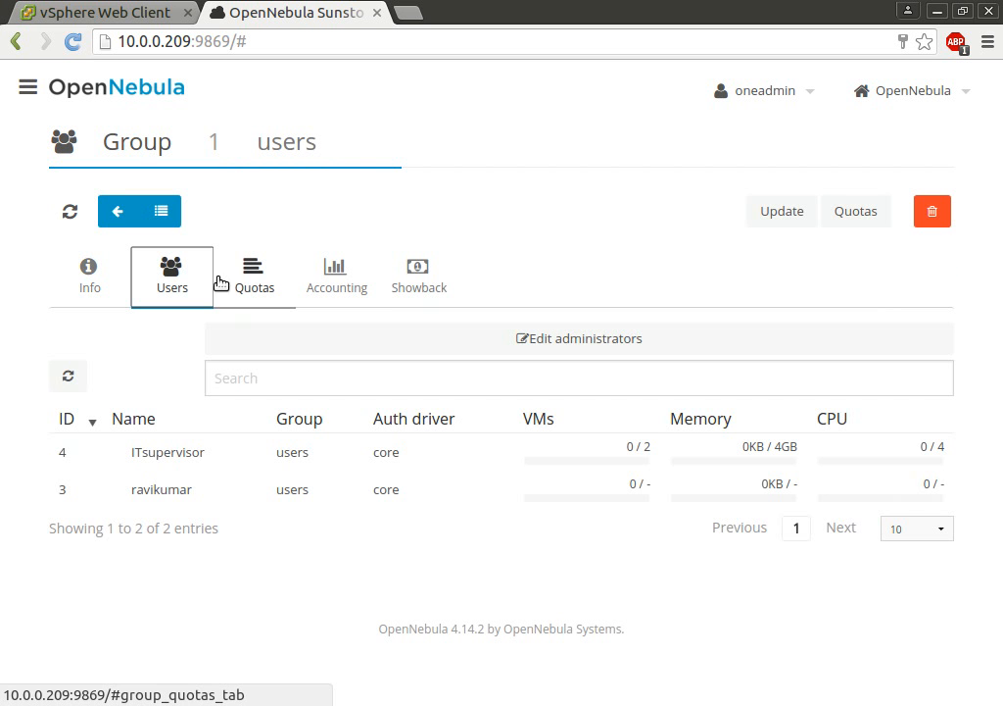
left_click(256, 284)
left_click(333, 282)
left_click(403, 285)
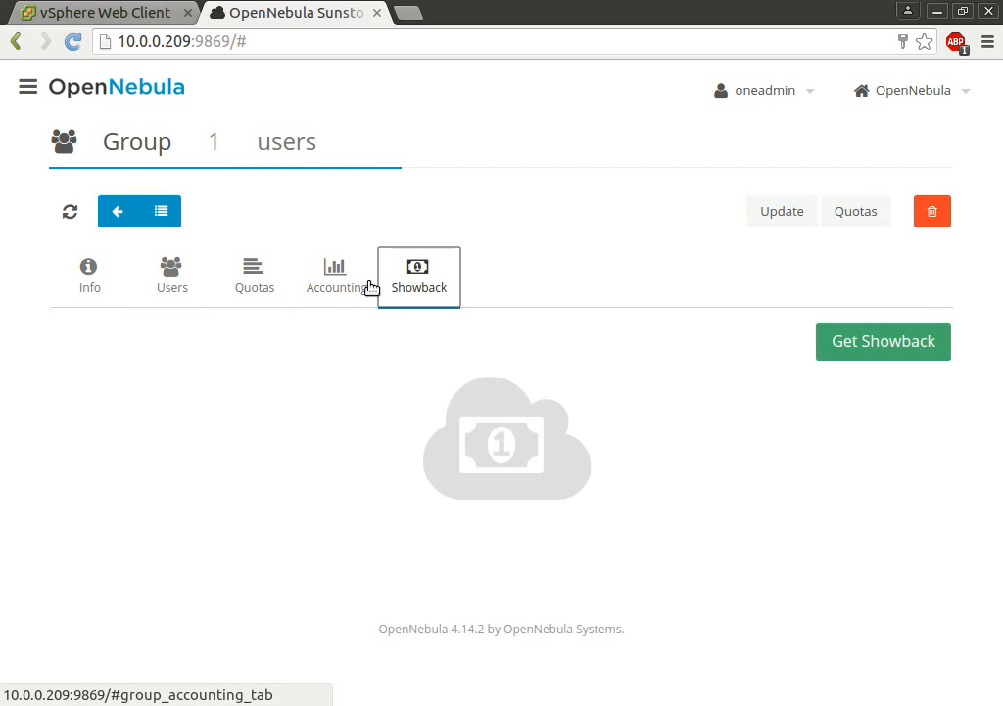
left_click(115, 224)
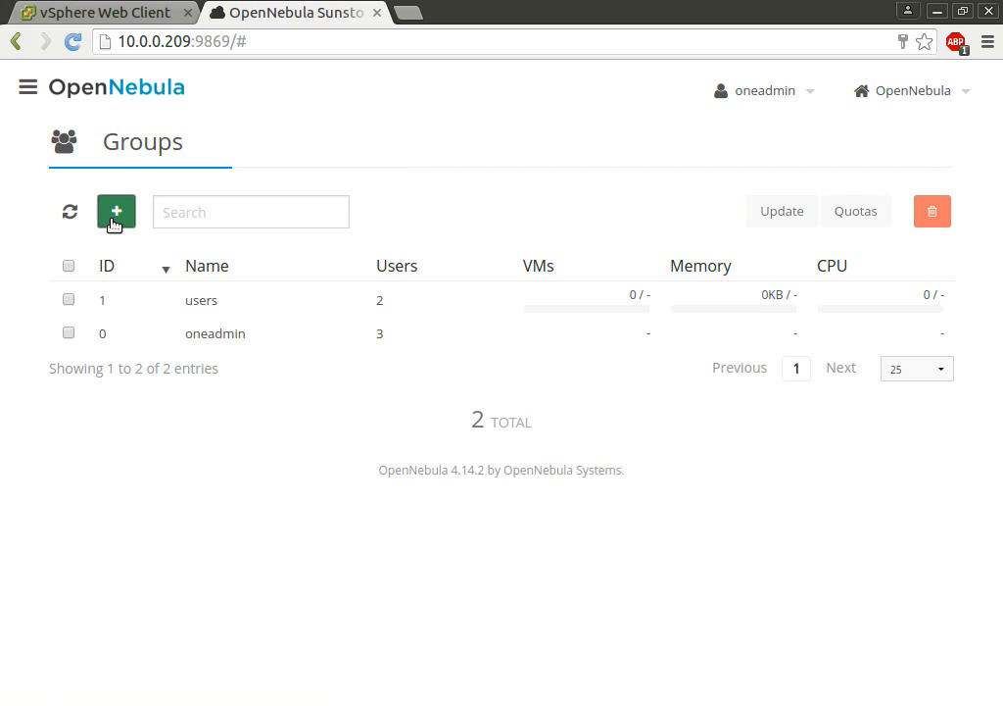
- Examine the views, admin and permissions settings for creating a group, and return to the Groups list without creating one
left_click(112, 222)
left_click_drag(996, 152, 1000, 537)
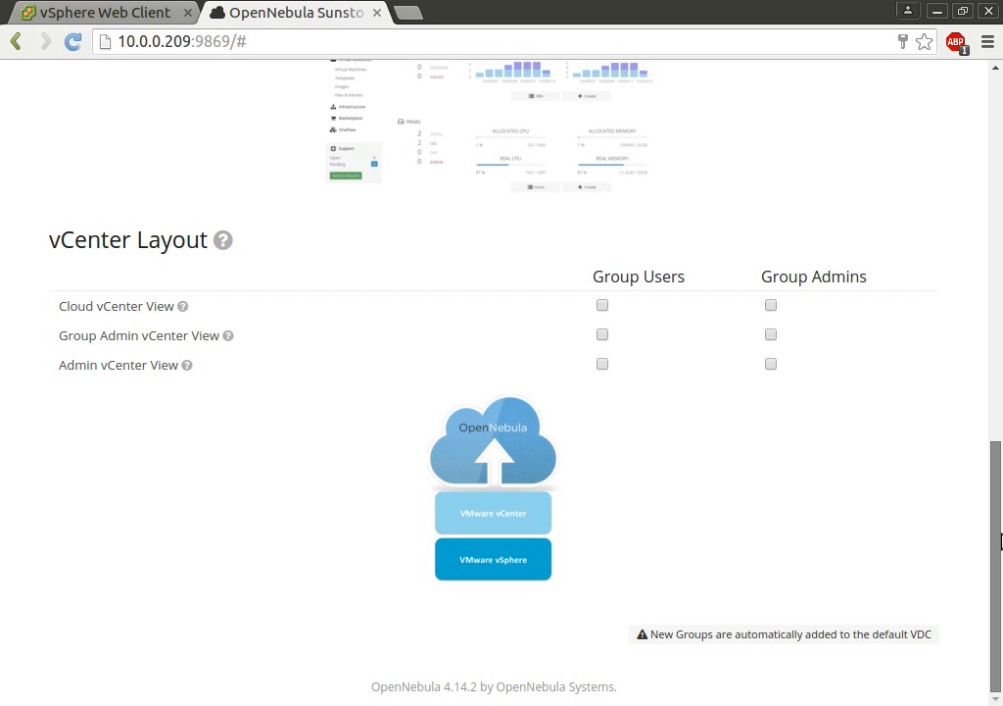
left_click_drag(1000, 529, 995, 104)
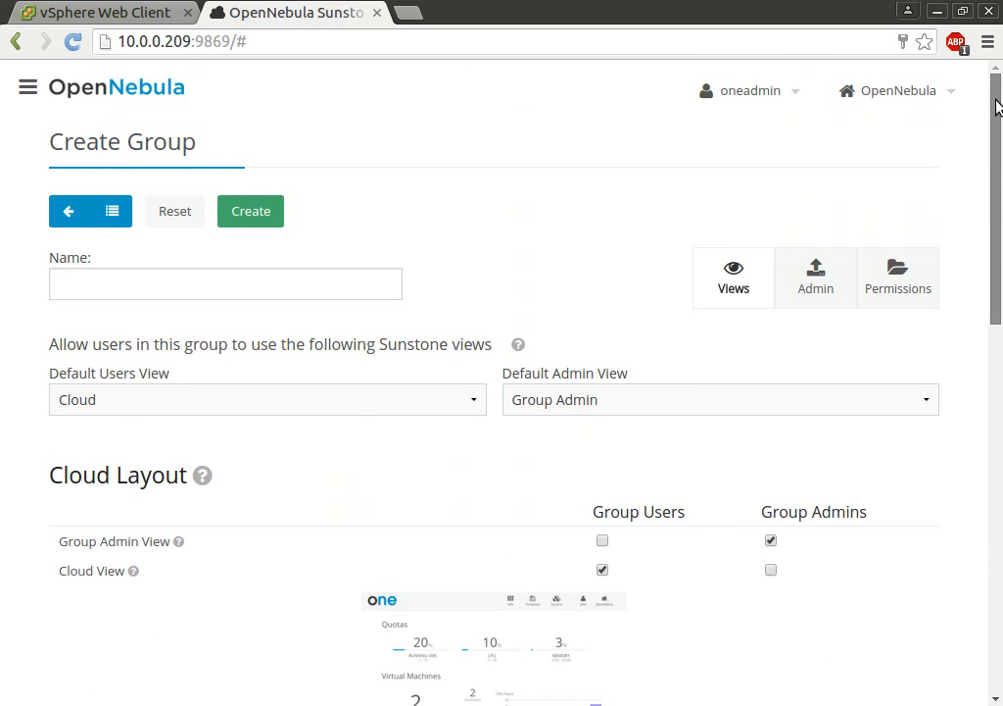
left_click(821, 304)
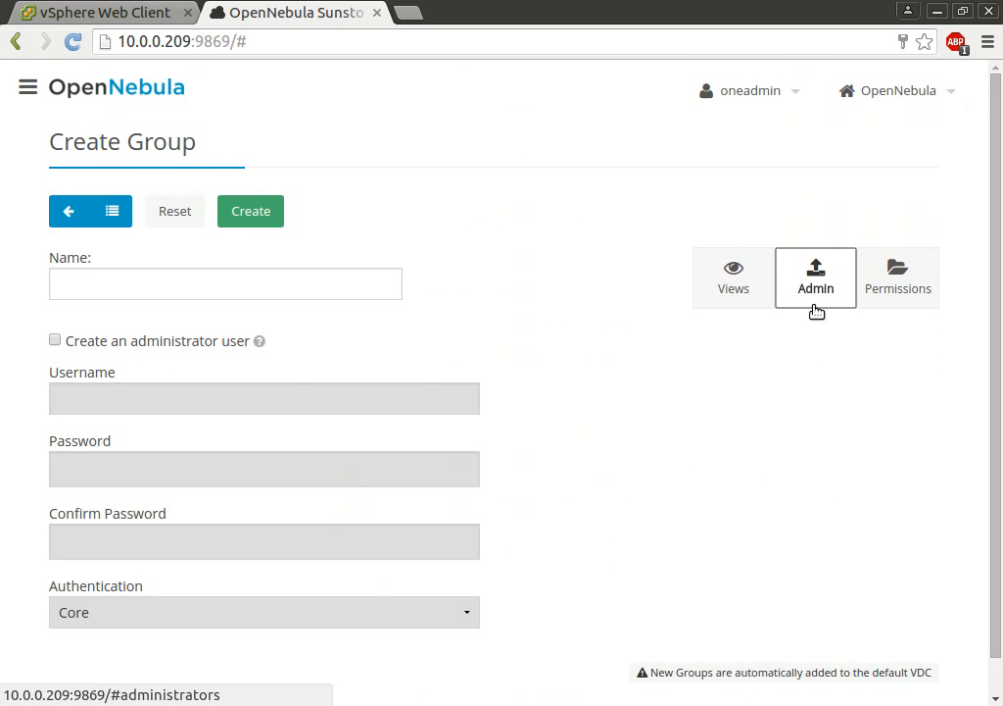
left_click(876, 302)
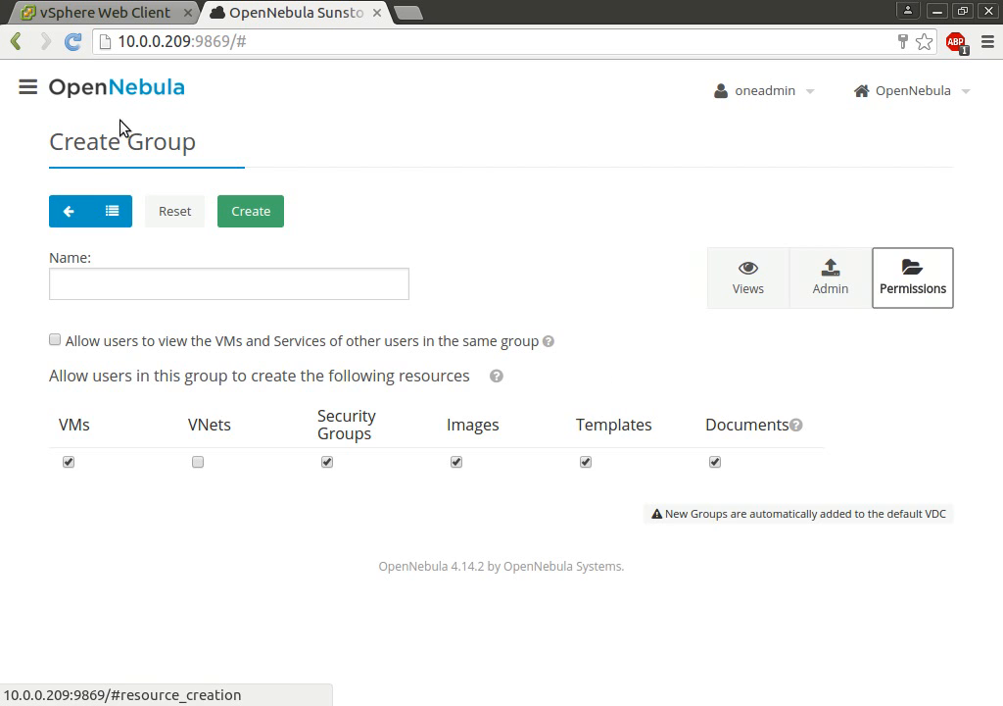
left_click(166, 217)
left_click(110, 211)
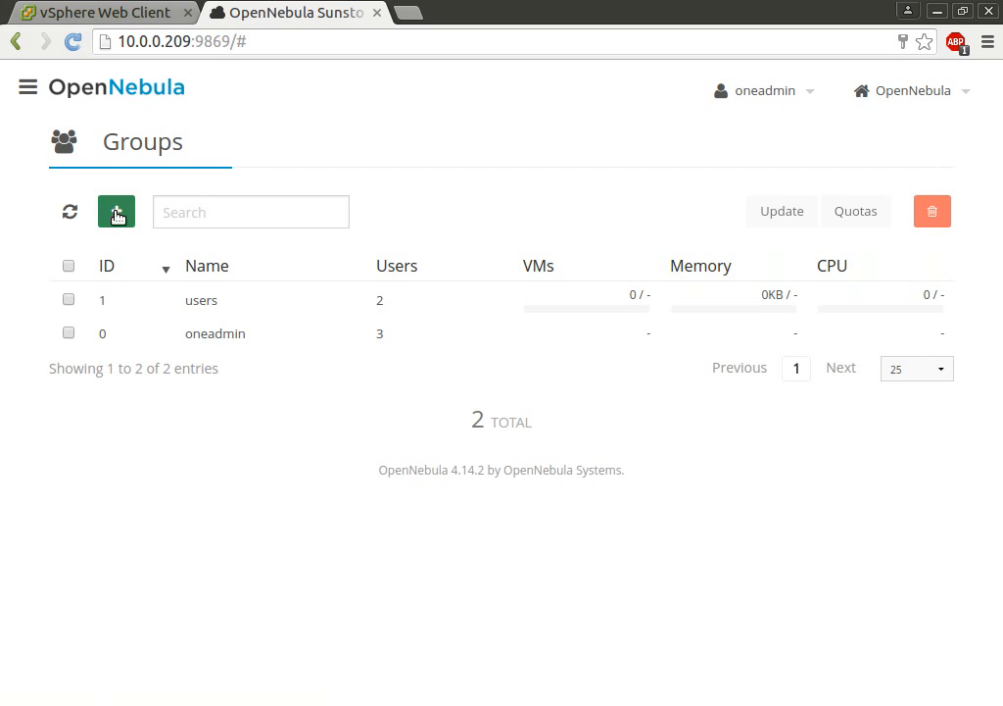
- Open the system's Virtual Data Centers list and examine the groups assigned to the default VDC
left_click(27, 87)
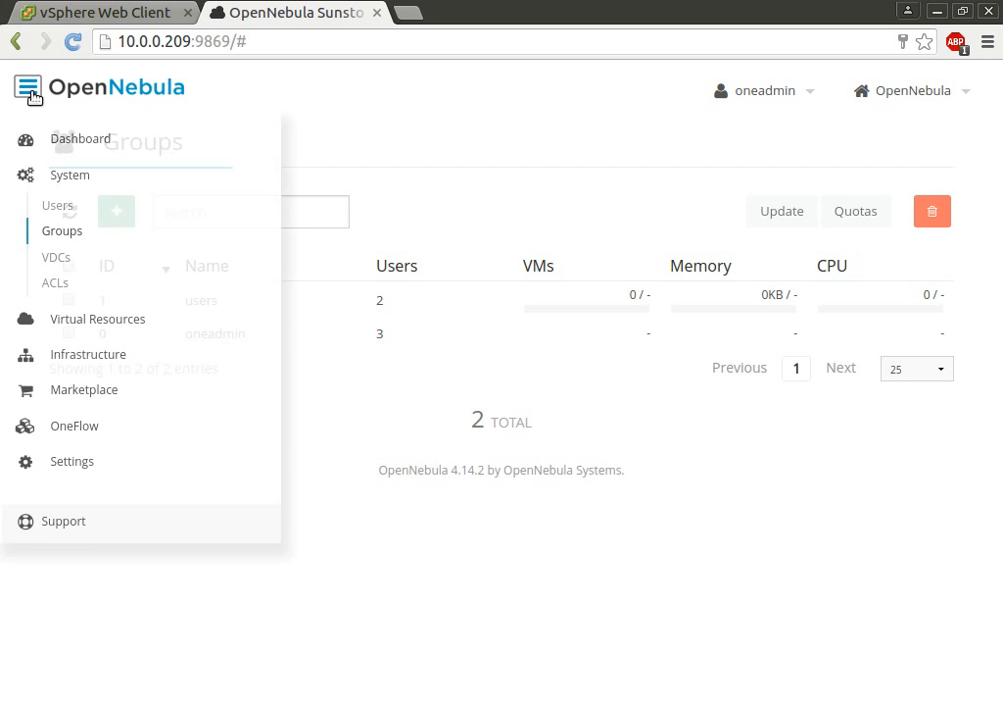
left_click(67, 233)
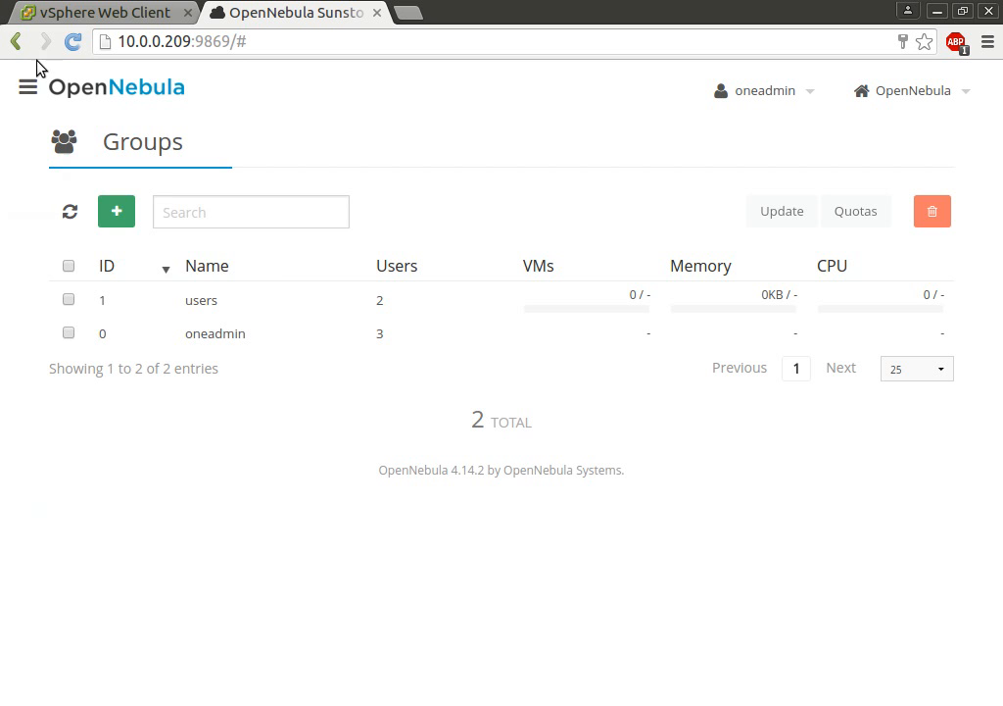
left_click(34, 93)
left_click(62, 259)
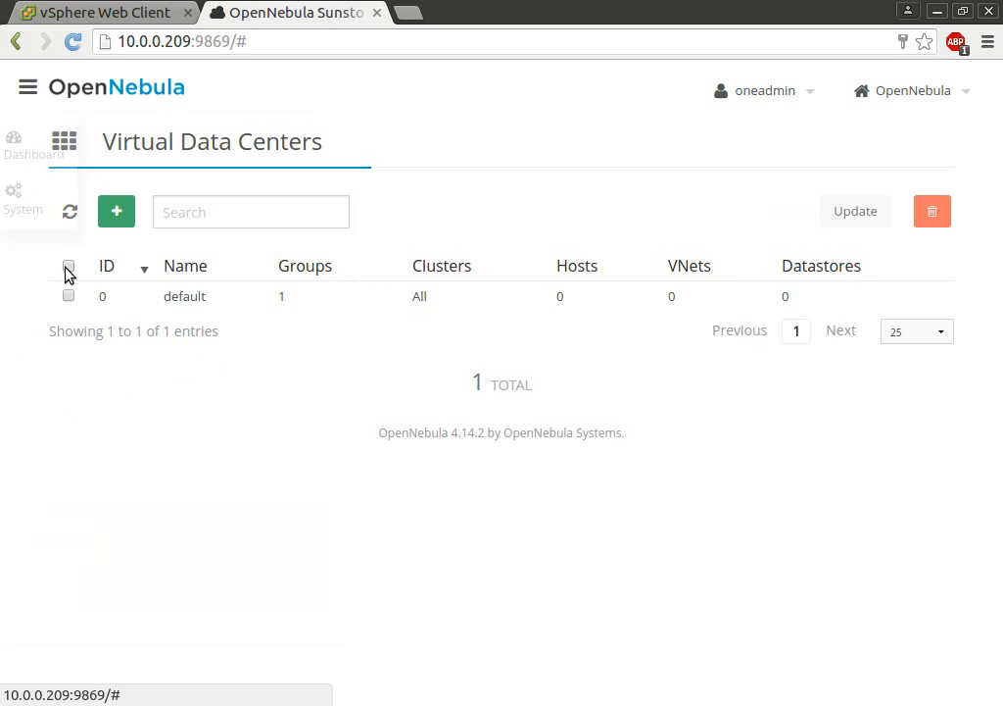
left_click(297, 305)
left_click(180, 290)
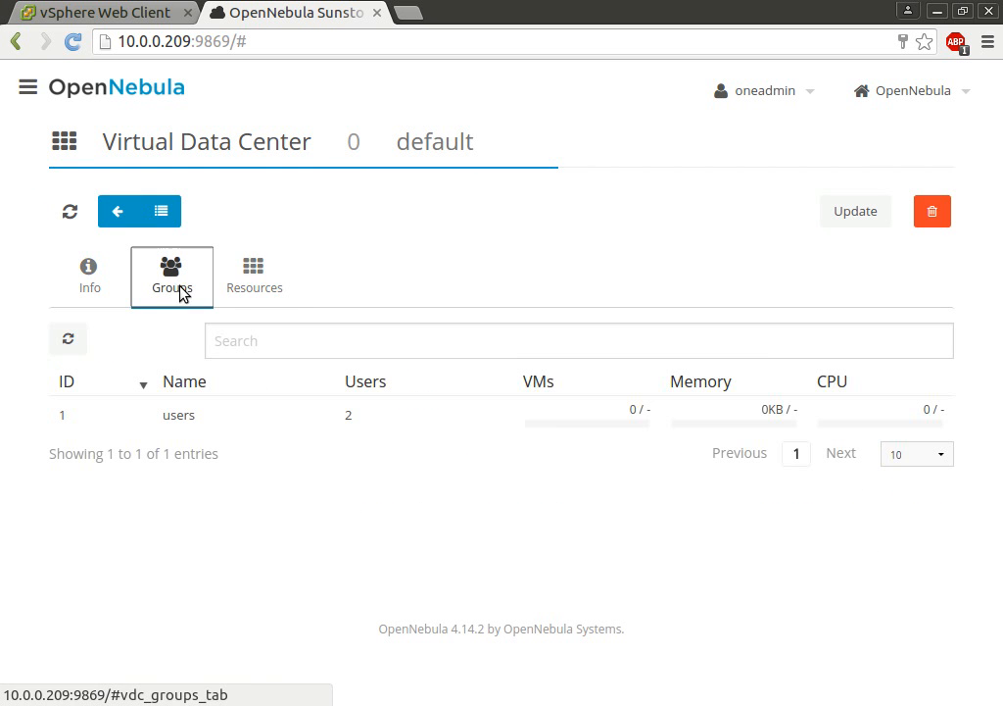
- Examine the default VDC's cluster, host, virtual network and datastore resources, and return to the Virtual Data Centers list
left_click(240, 271)
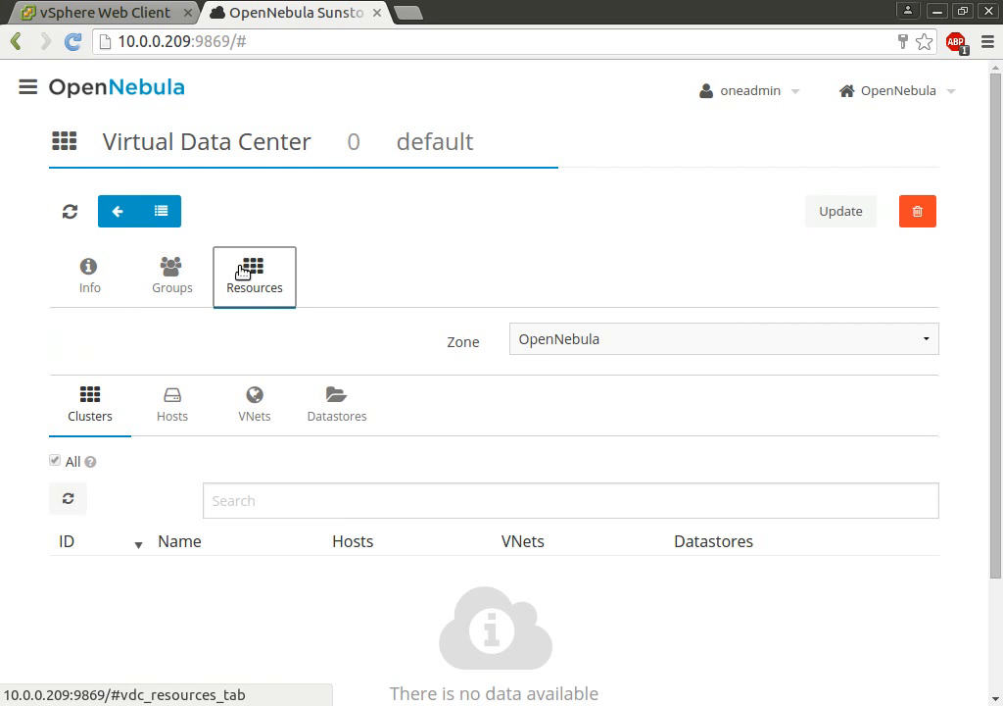
left_click(165, 411)
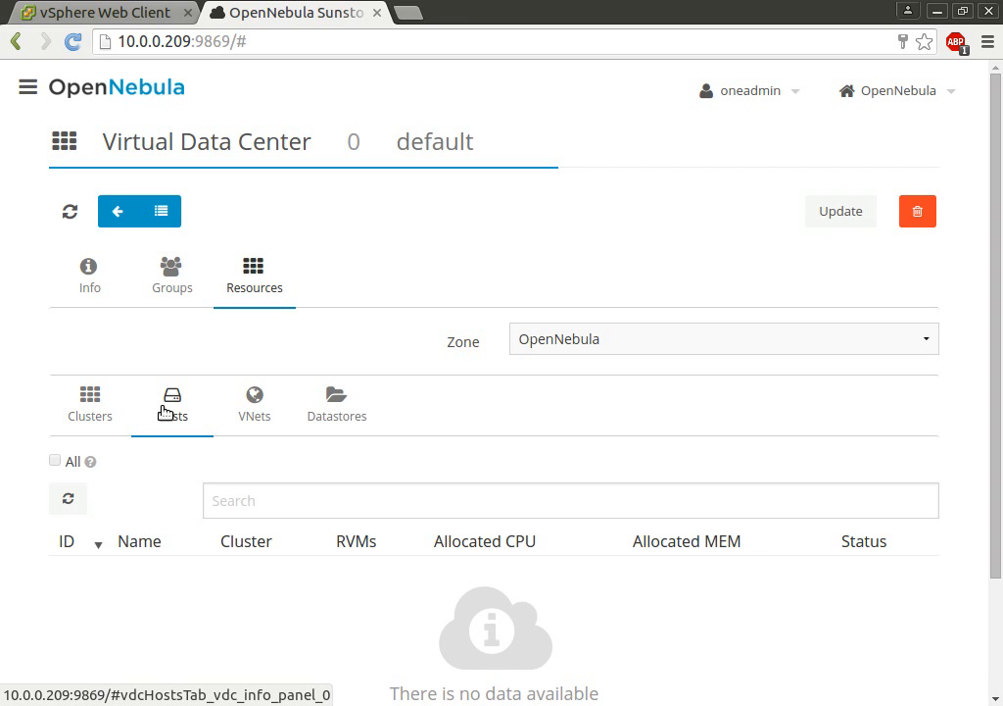
left_click(259, 411)
left_click(336, 414)
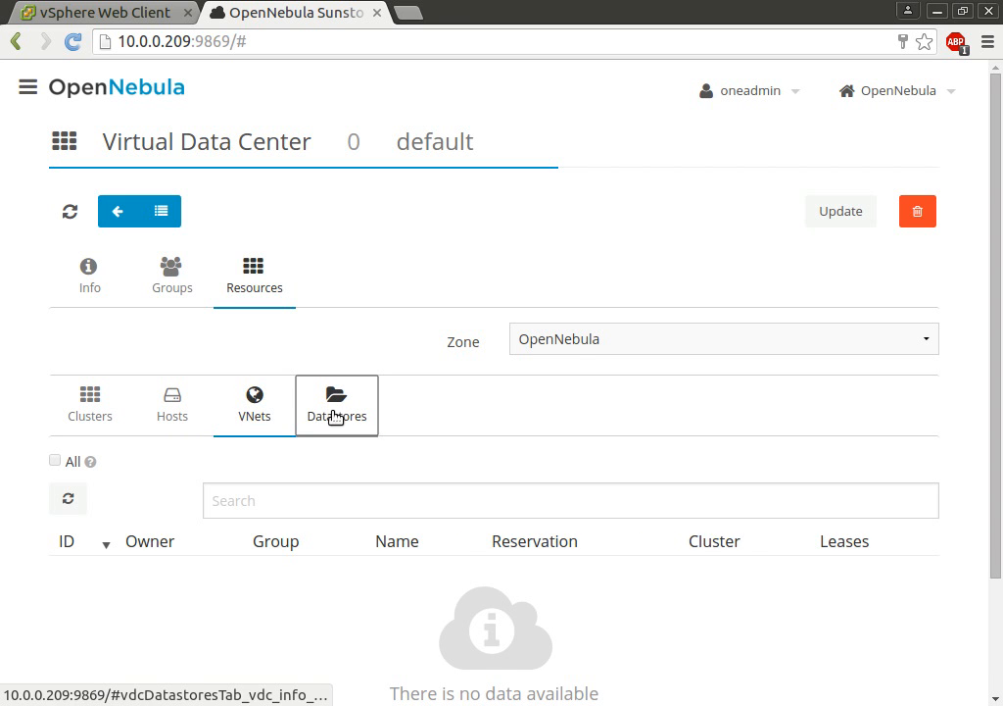
left_click(188, 419)
left_click(111, 421)
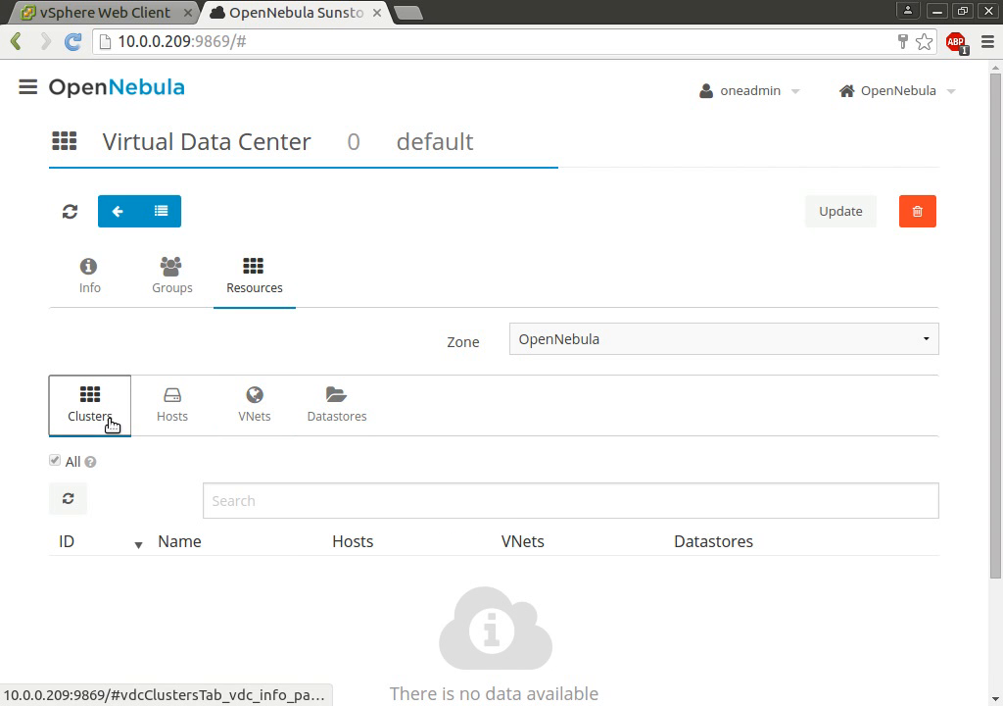
left_click_drag(1000, 481, 1001, 283)
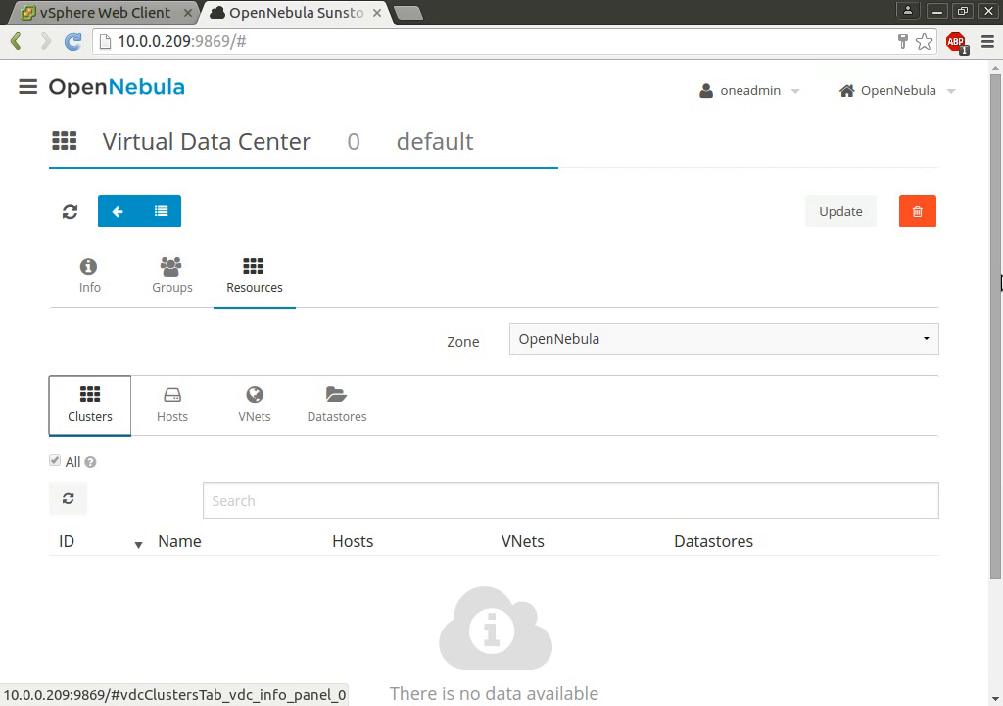
left_click(119, 214)
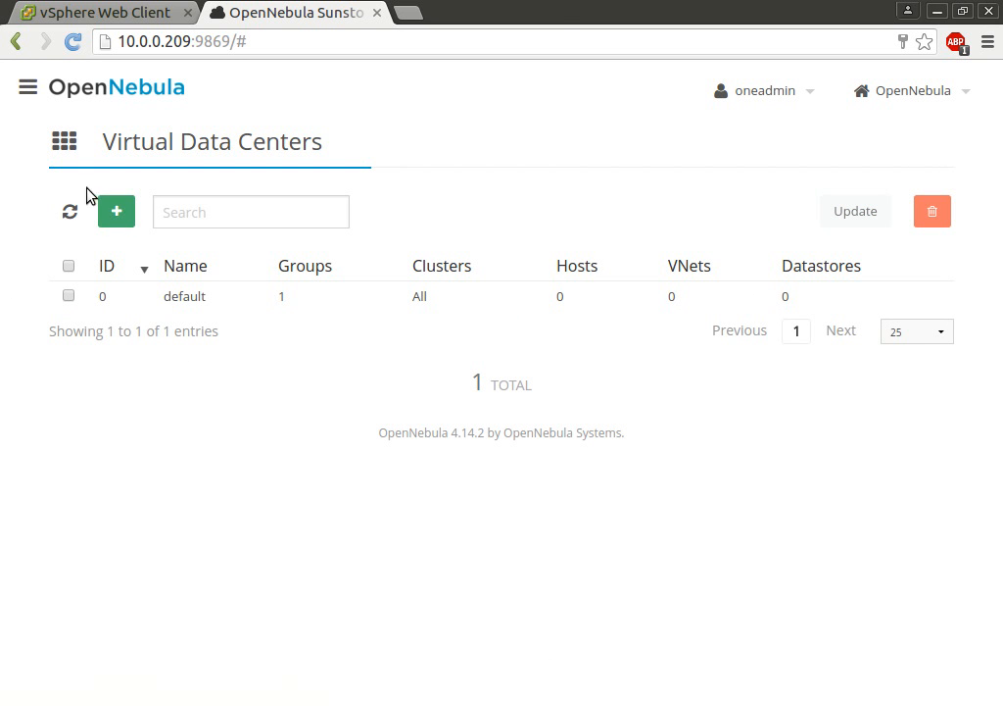
- Examine the system's access control lists and the dashboard's overview of resource usage
left_click(27, 87)
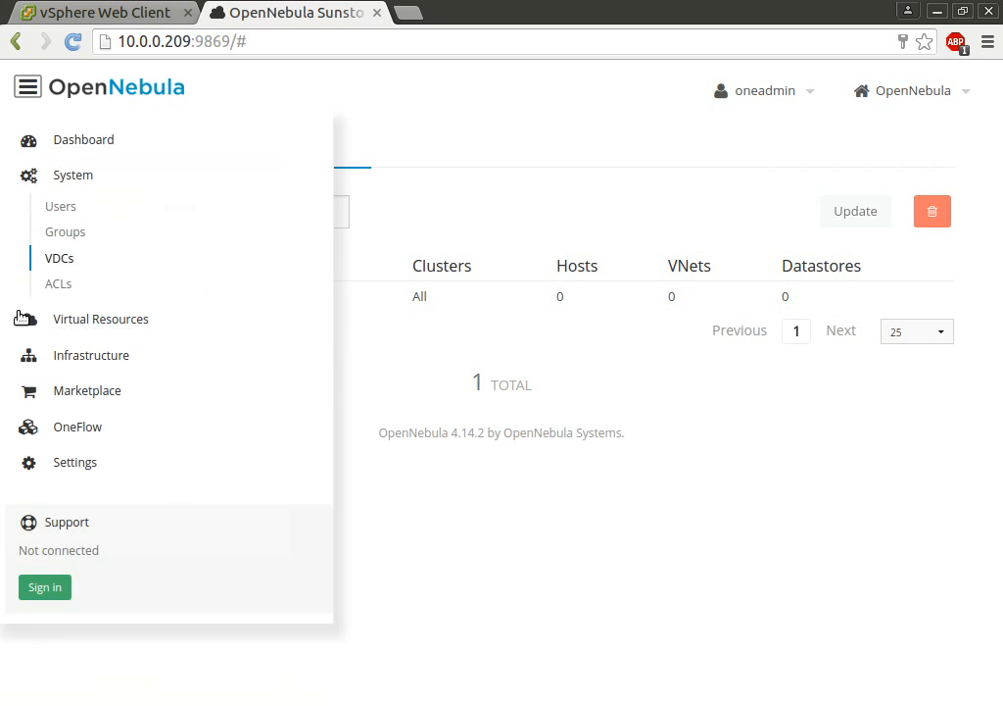
left_click(54, 285)
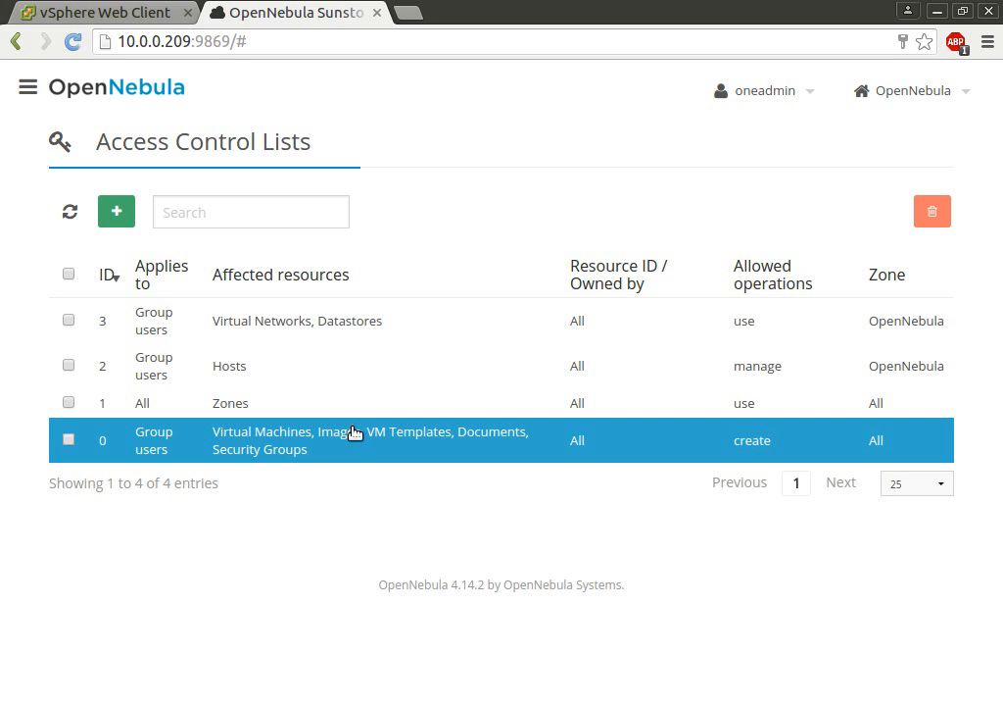
left_click(27, 86)
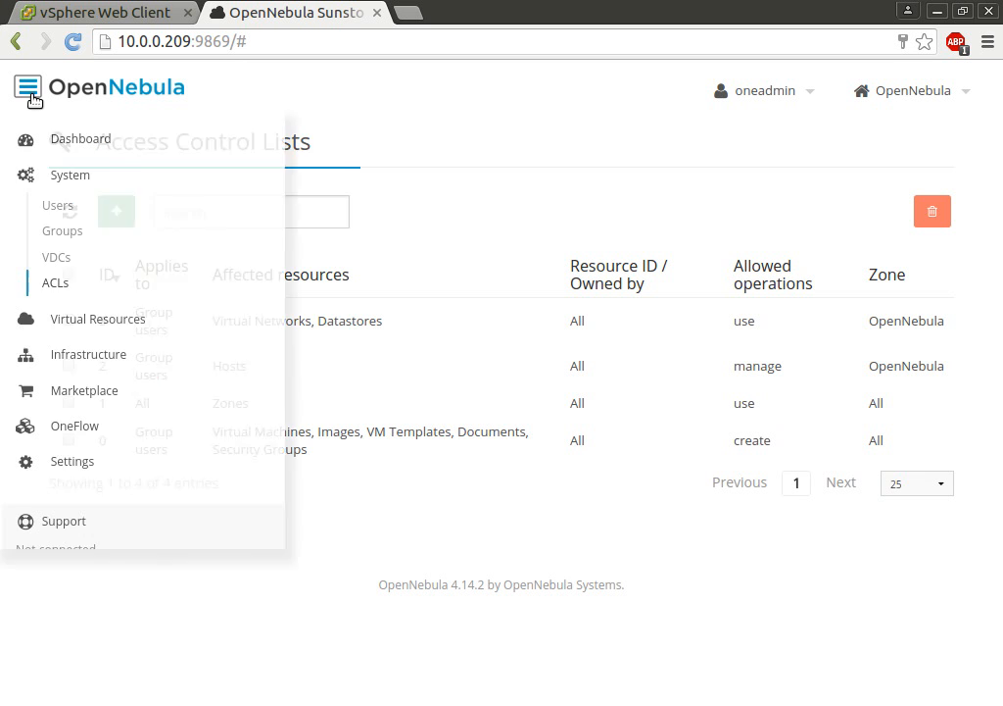
left_click(81, 173)
left_click(84, 140)
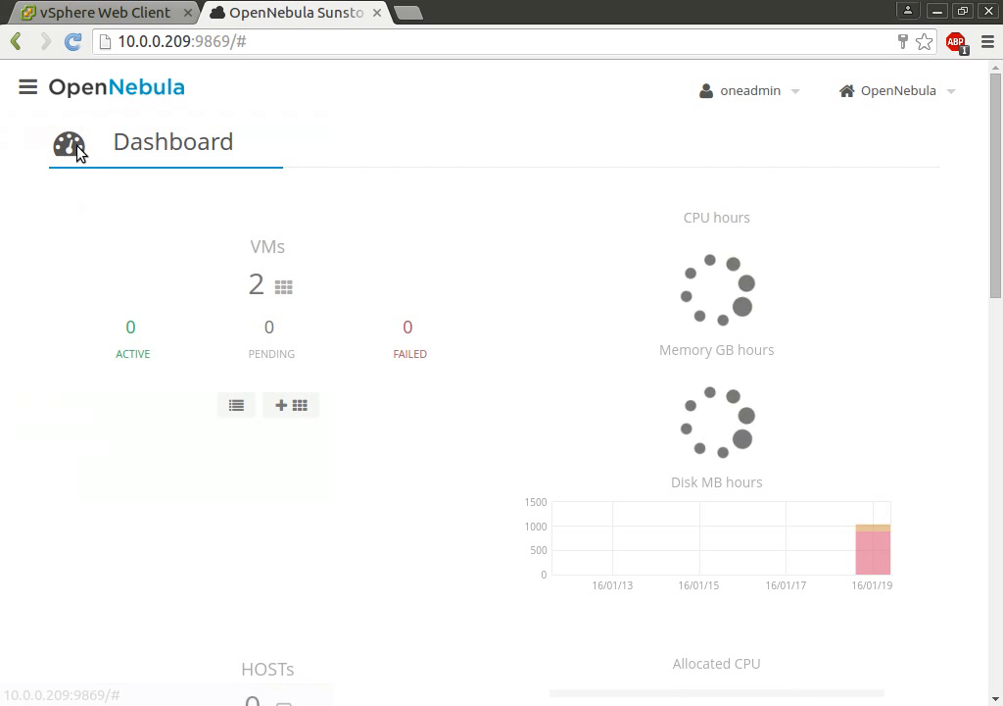
left_click_drag(1001, 200, 1001, 153)
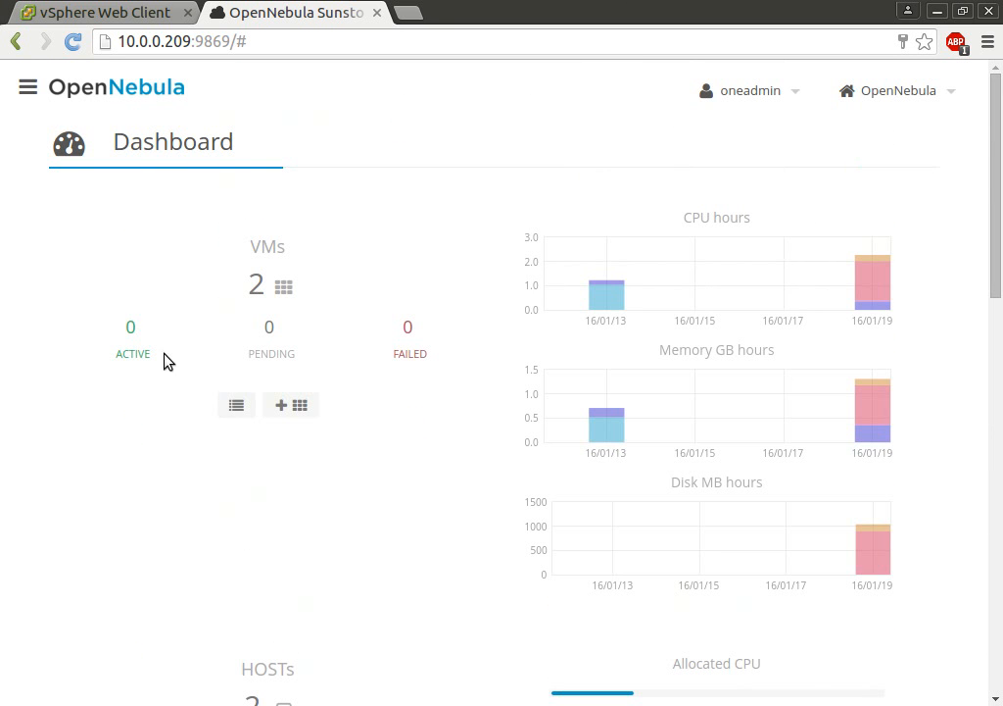
- Open the infrastructure's Hosts list and examine the COPIT-Cluster host's VMs and wild VMs
left_click(30, 87)
left_click(38, 251)
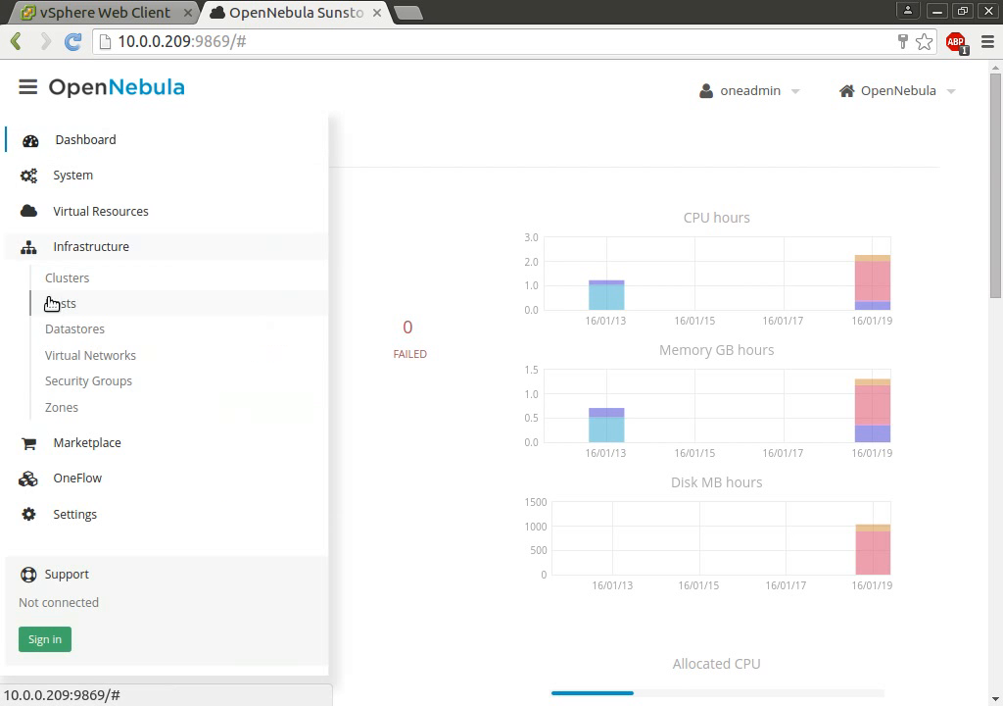
left_click(51, 303)
left_click(186, 345)
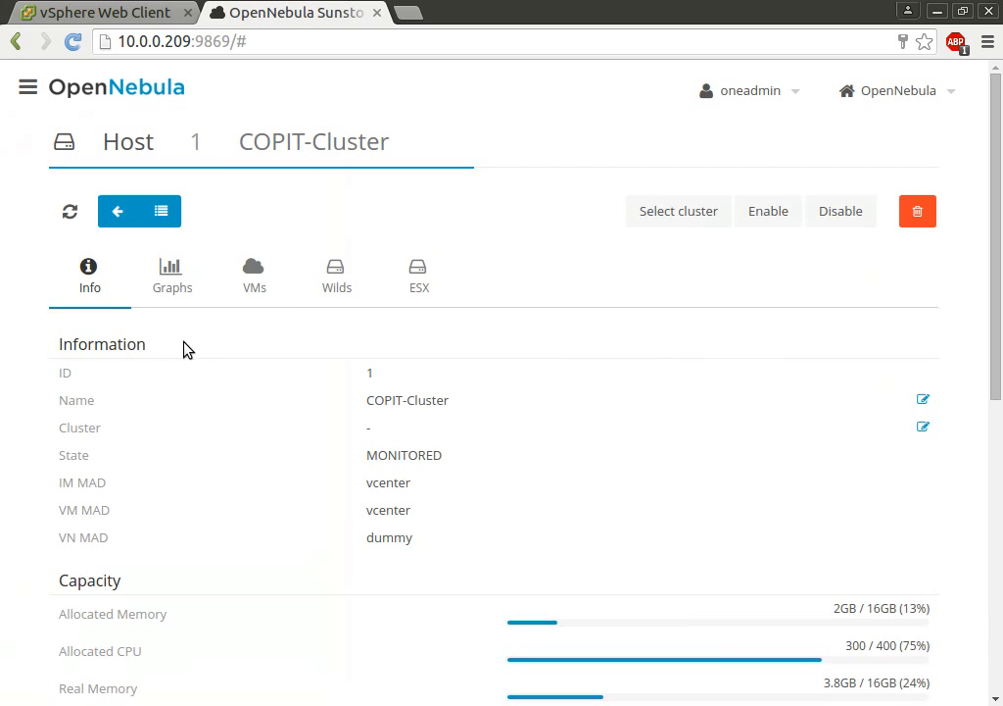
left_click(256, 279)
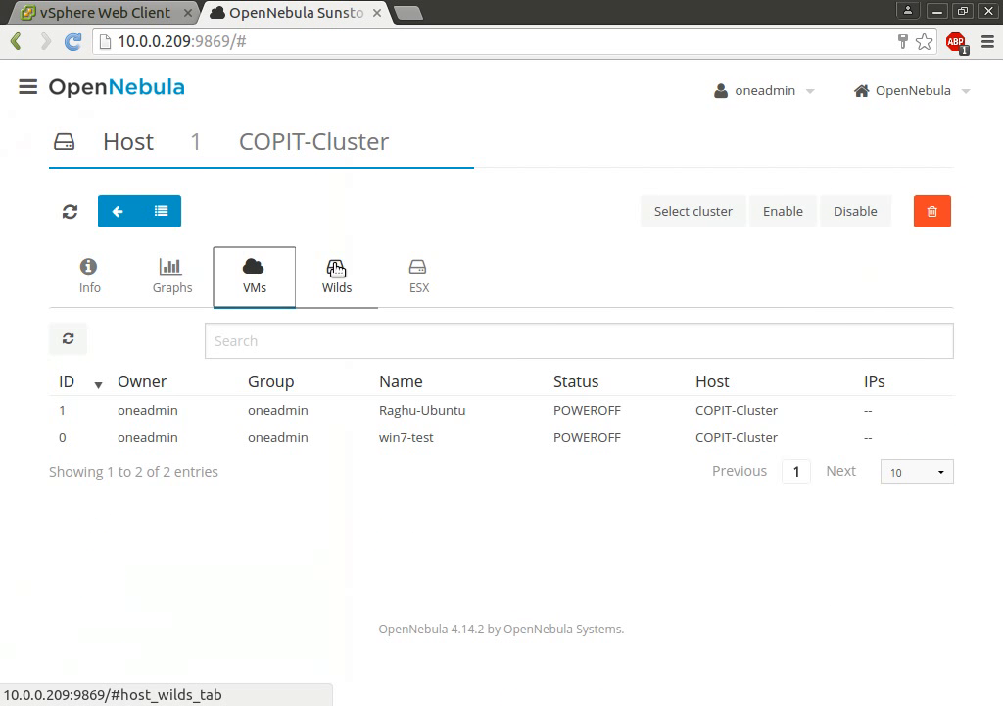
left_click(332, 261)
- Switch to the vSphere Web Client, reload it, and return to OpenNebula Sunstone
left_click(54, 12)
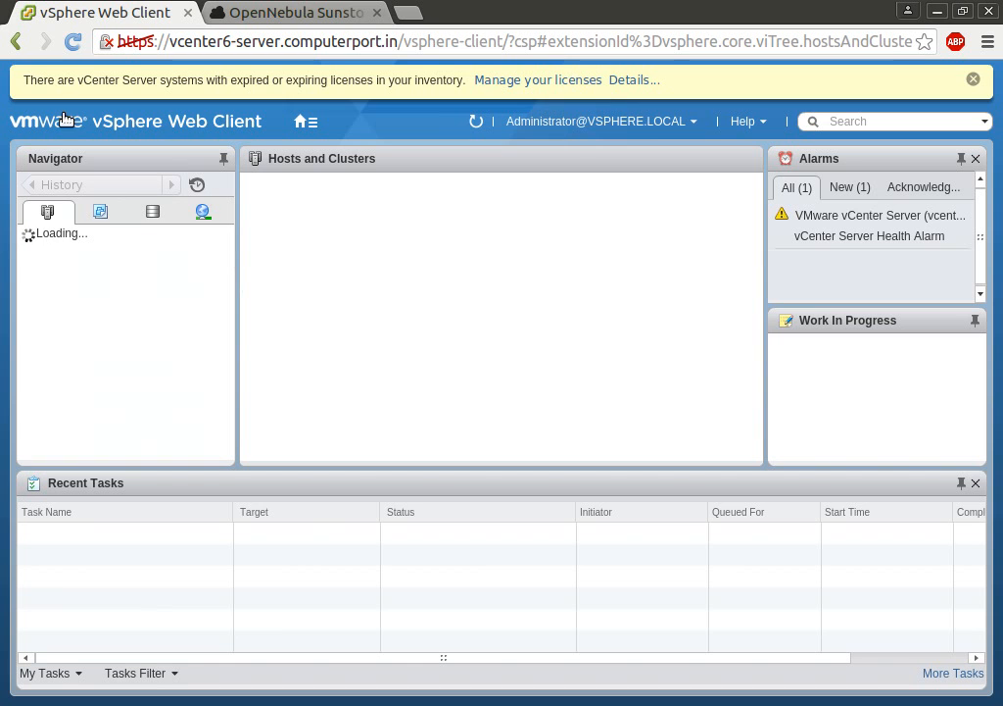
left_click(72, 42)
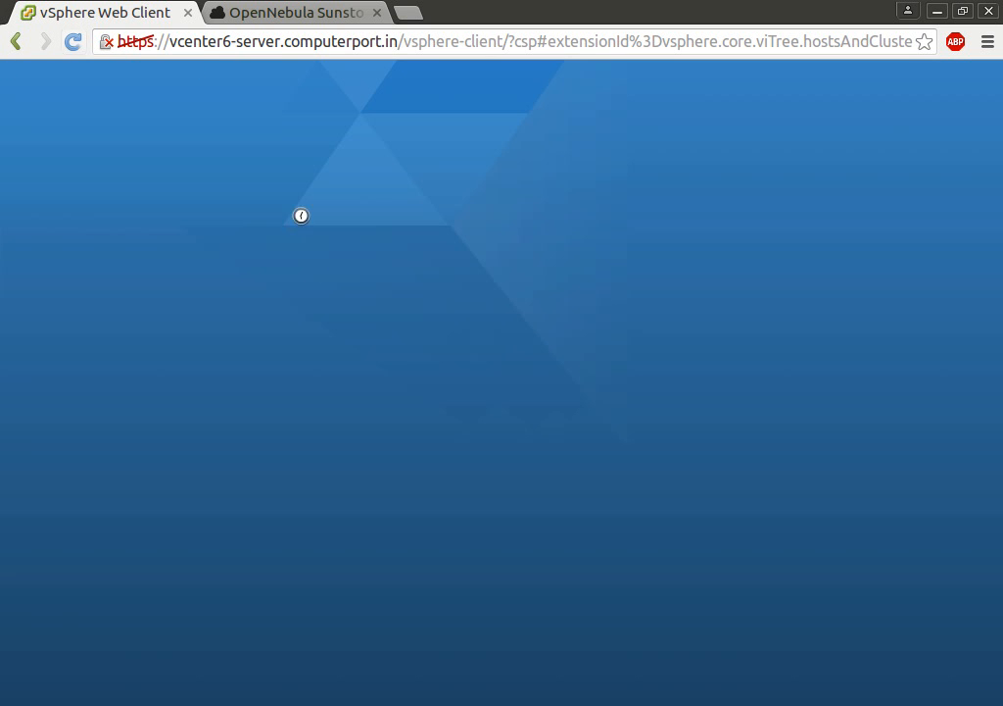
left_click(298, 13)
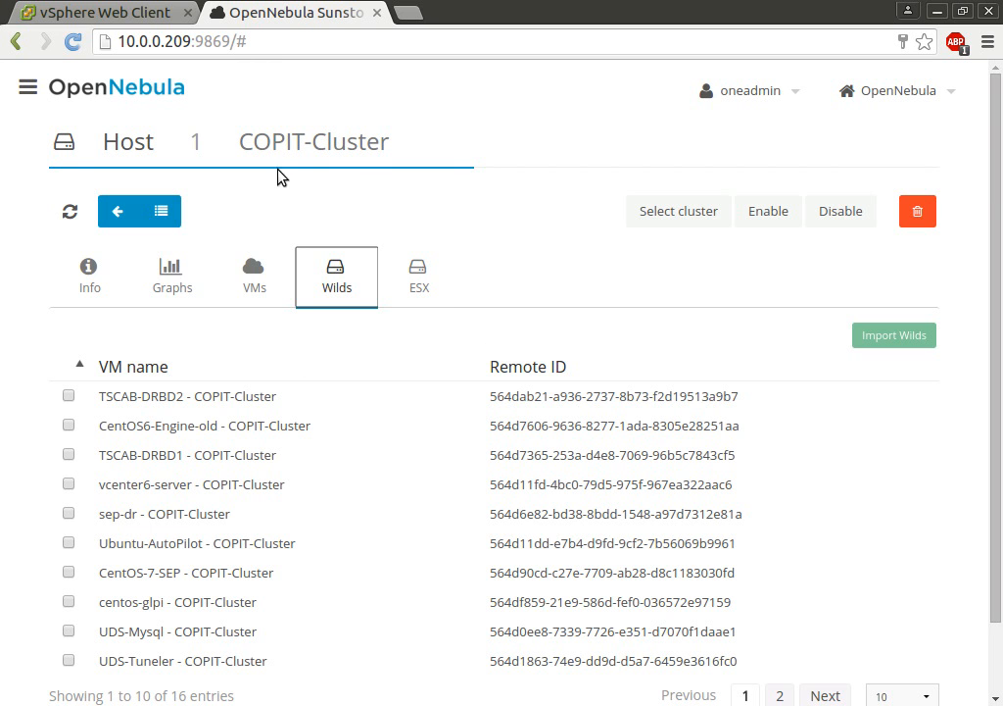
- Examine the COPIT-Cluster host's information, highlighting its IM MAD value
left_click(96, 293)
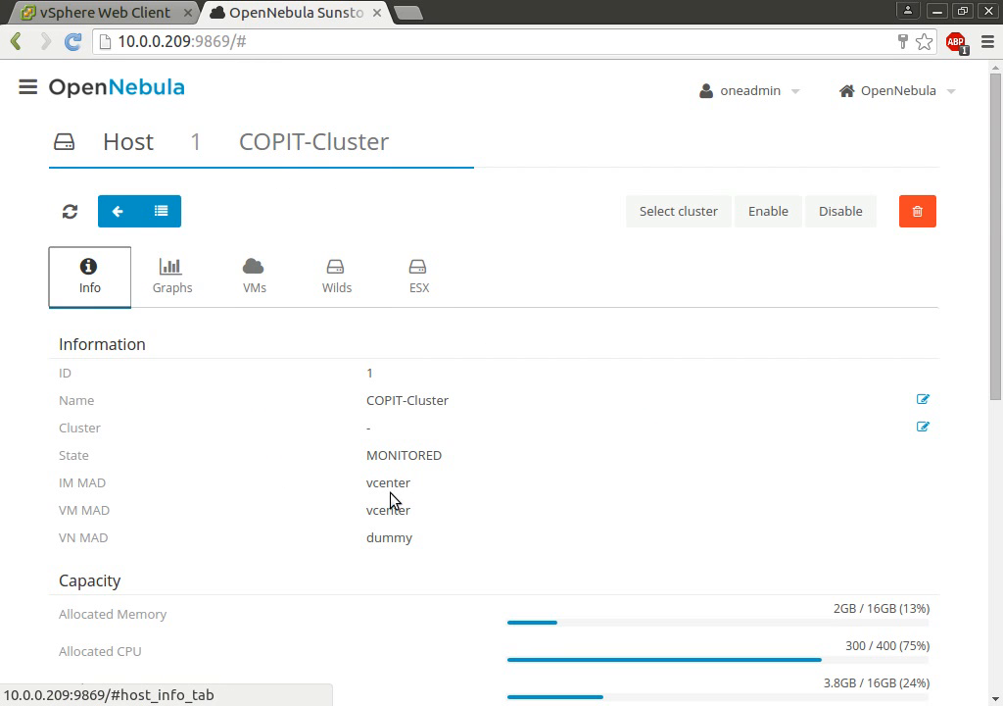
left_click_drag(363, 482, 420, 483)
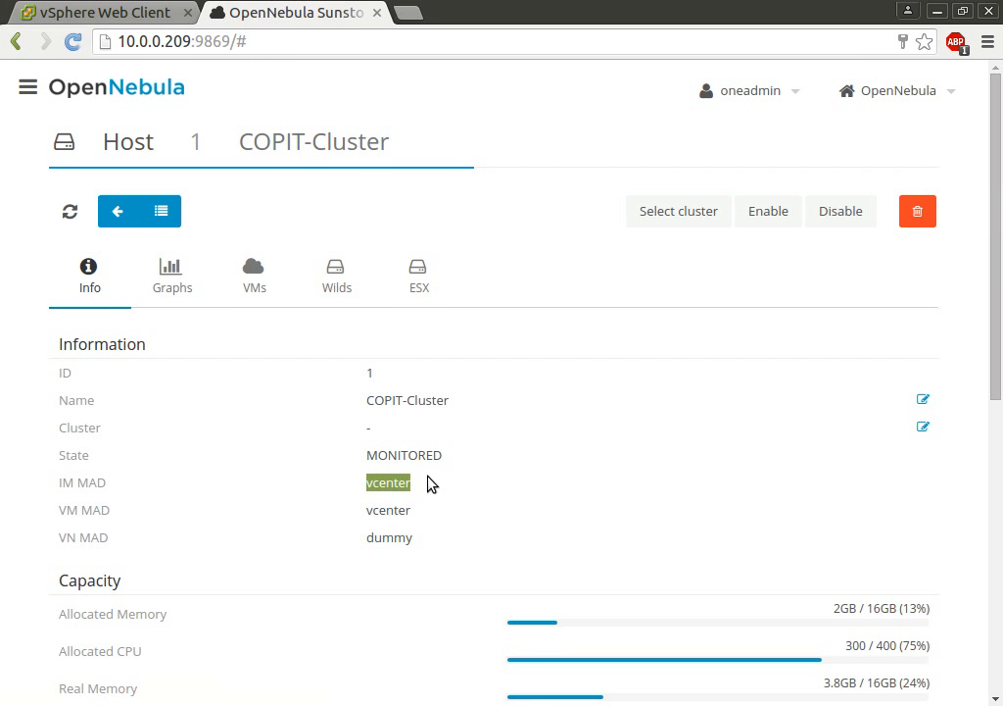
left_click(256, 442)
- Check the vSphere Web Client, view the local virtual machines in Virtual Machine Manager, and return to OpenNebula Sunstone
left_click(108, 12)
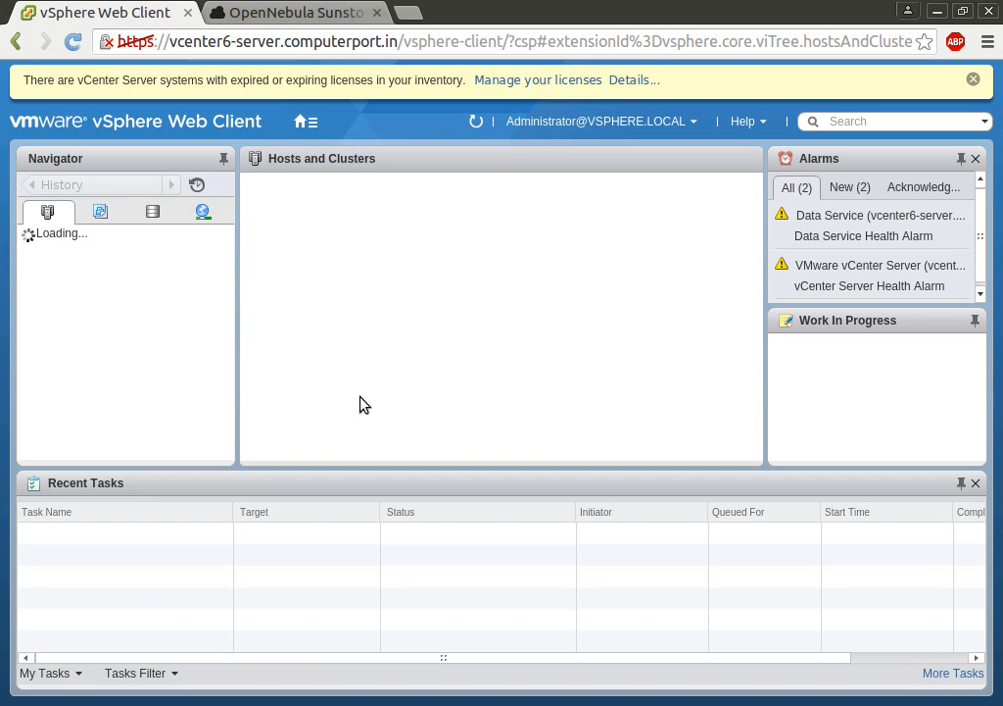
left_click(38, 1)
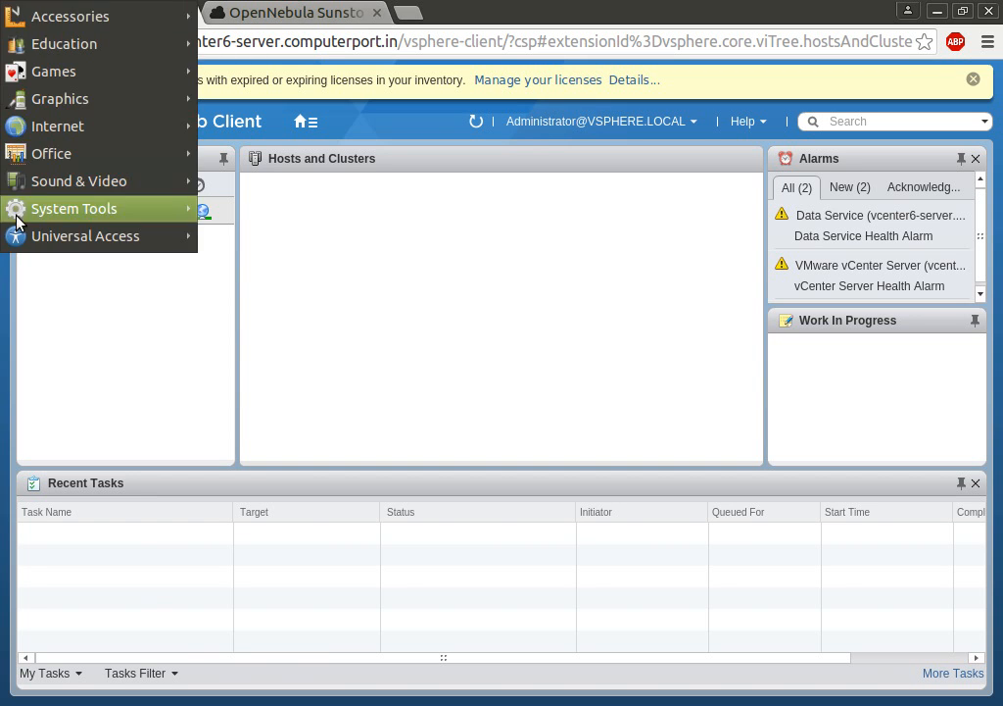
mouse_move(20, 220)
left_click(360, 621)
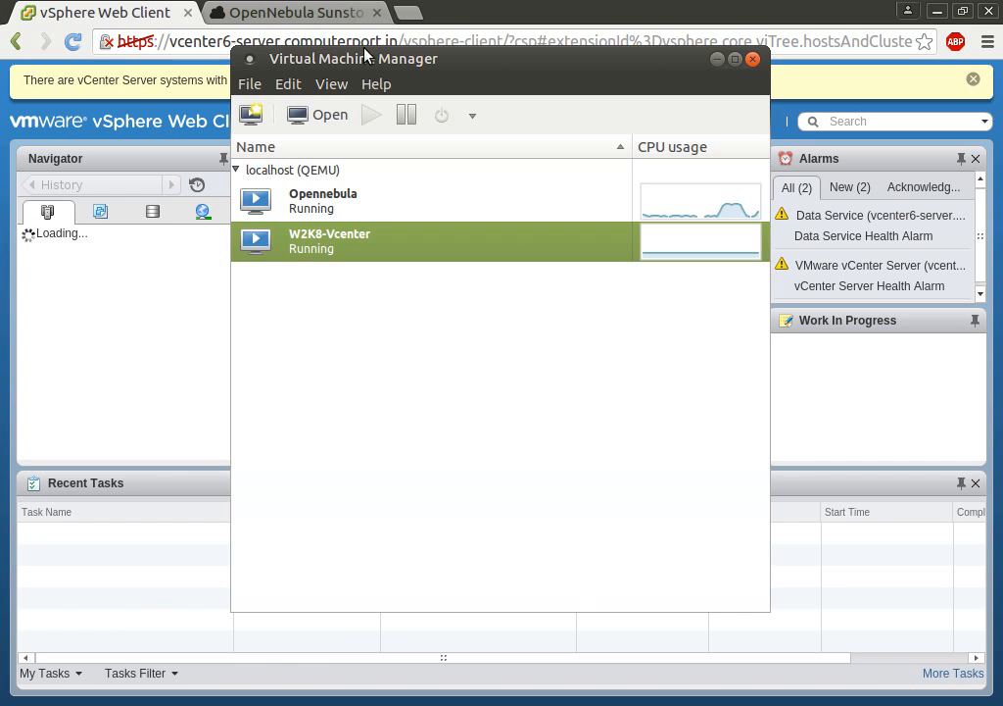
left_click(196, 402)
left_click(260, 15)
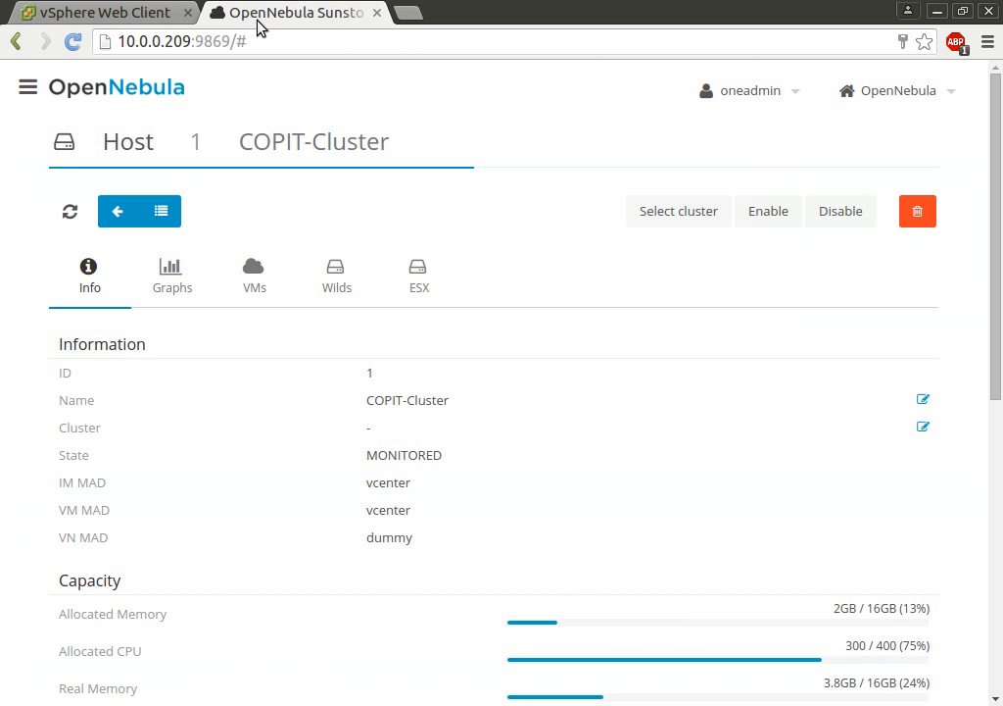
- Open the kvm1.computerport.in host, highlight its name, and check the local machines in Virtual Machine Manager
left_click(115, 221)
left_click(155, 300)
left_click_drag(306, 400, 445, 395)
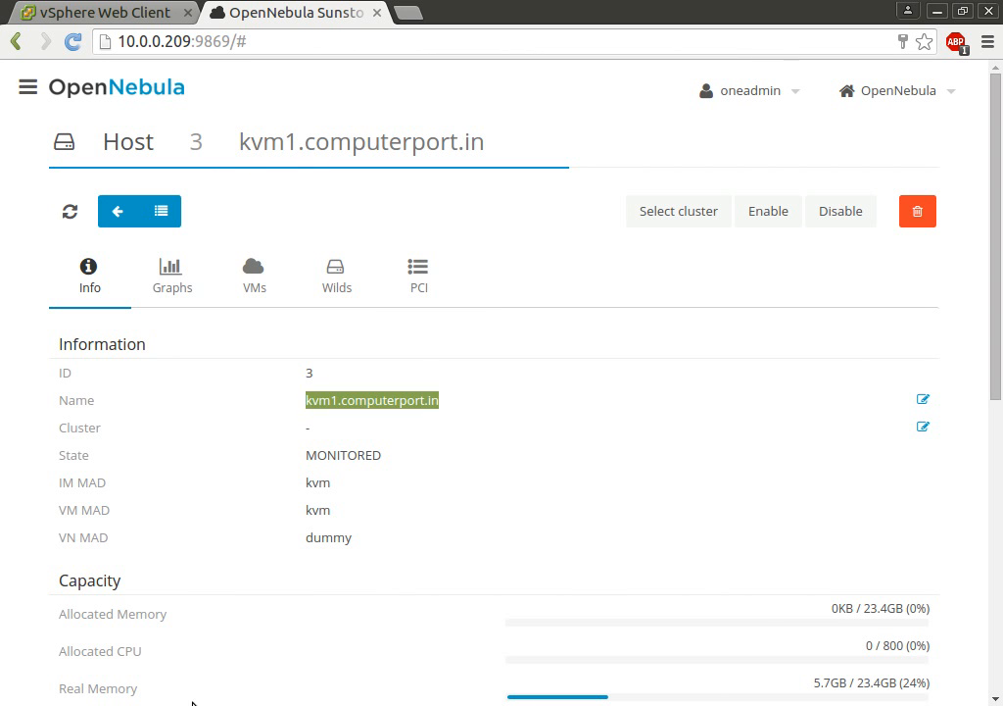
left_click(244, 704)
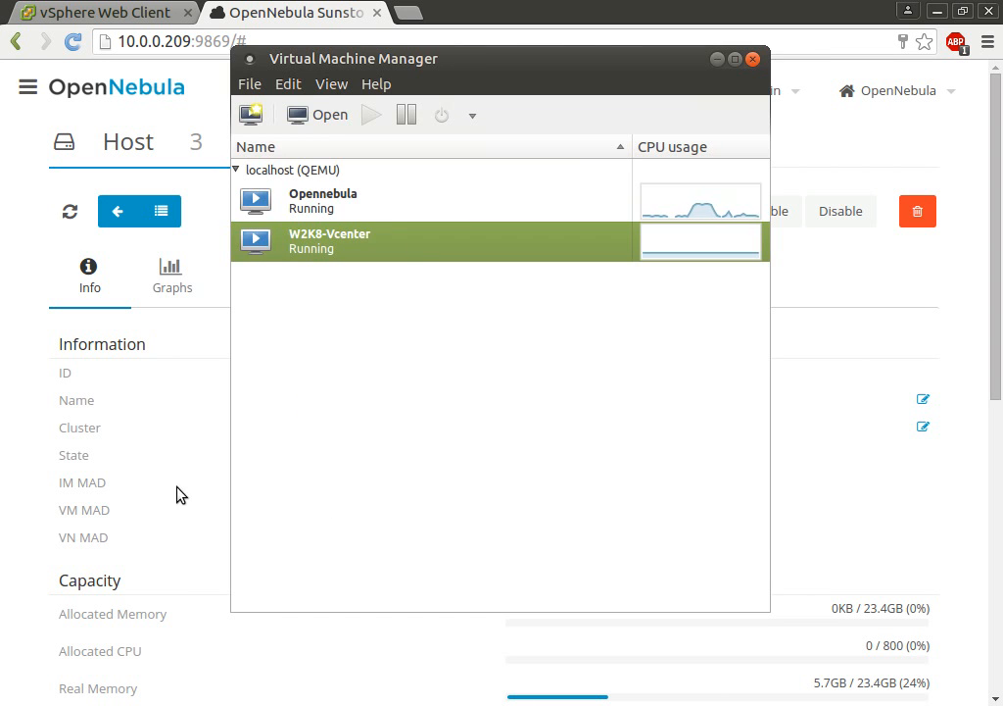
left_click(162, 409)
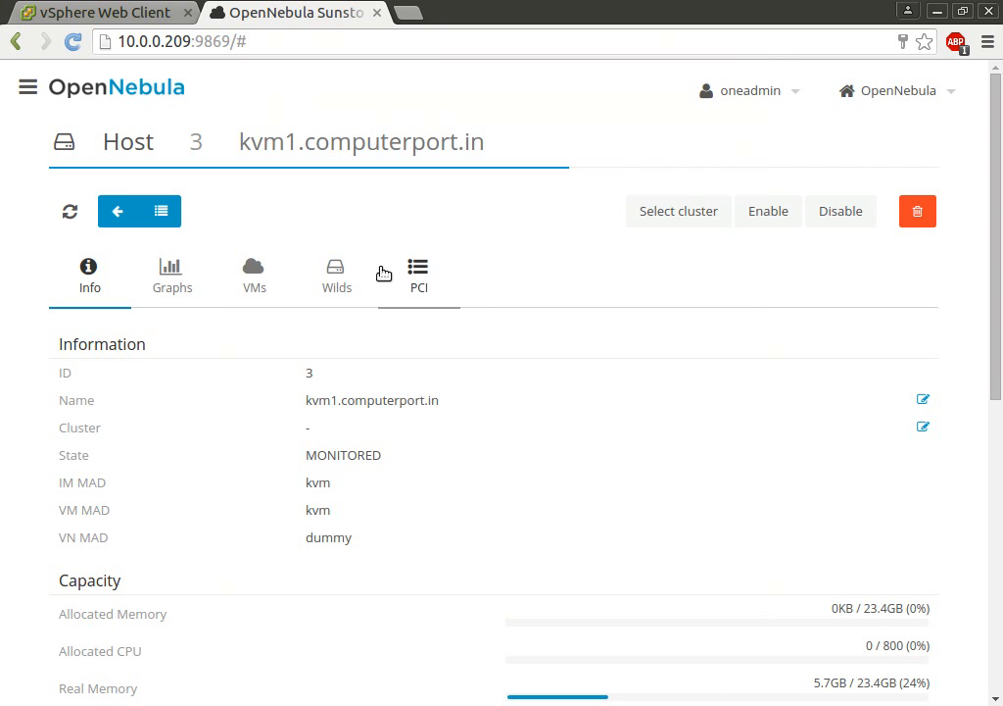
- Compare the kvm1.computerport.in host's wild VMs with the machines in Virtual Machine Manager, and minimize that window
left_click(332, 267)
left_click(609, 394)
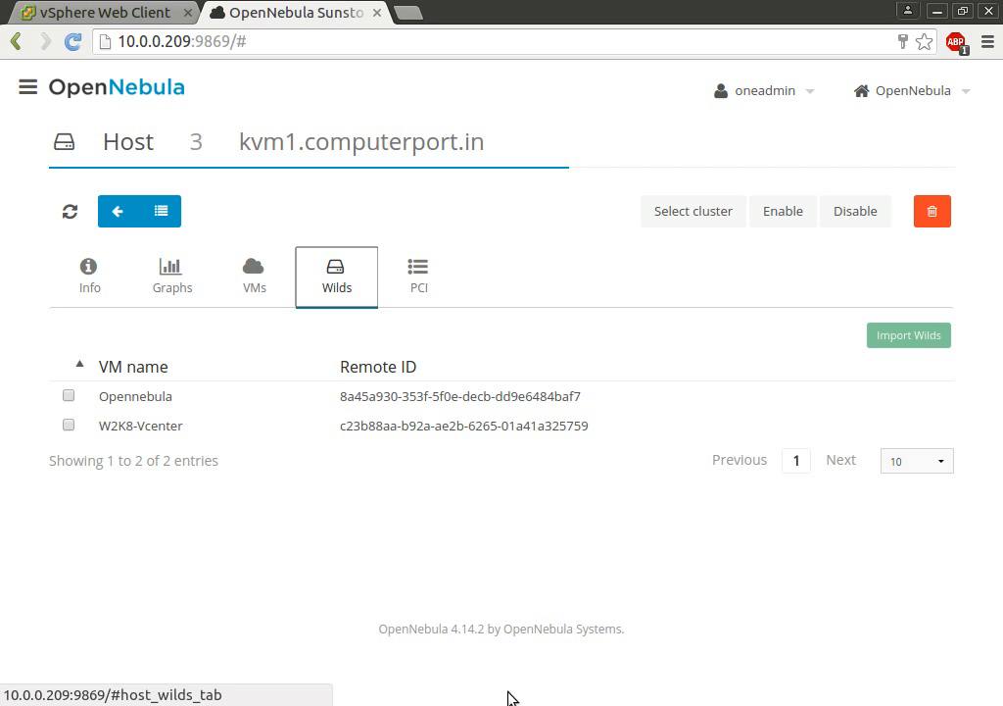
key("alt+Tab")
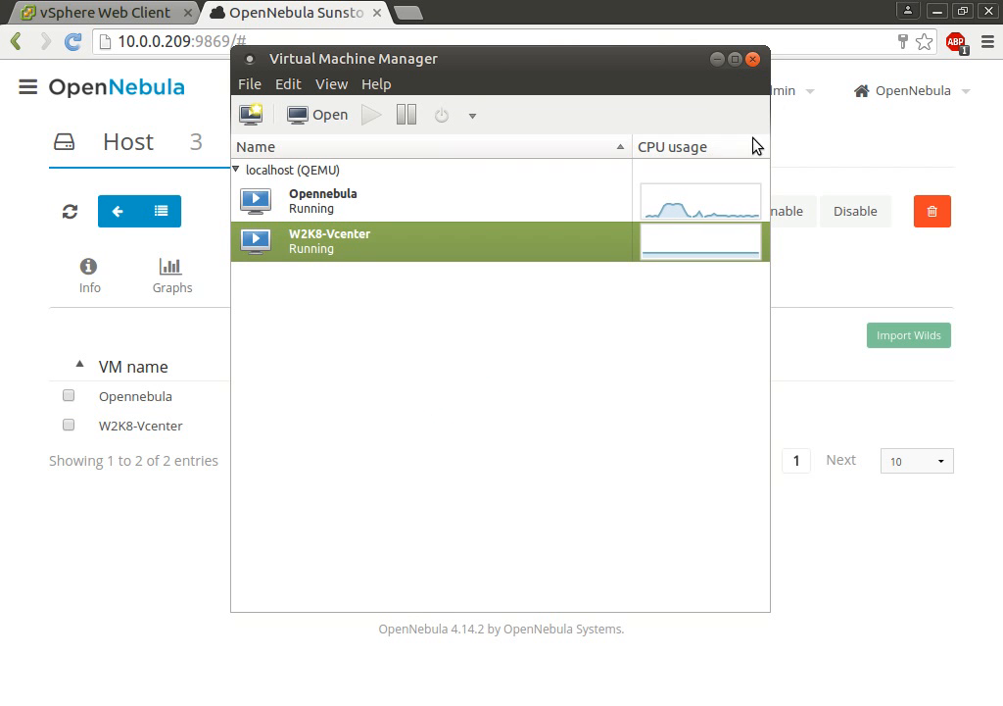
left_click(716, 60)
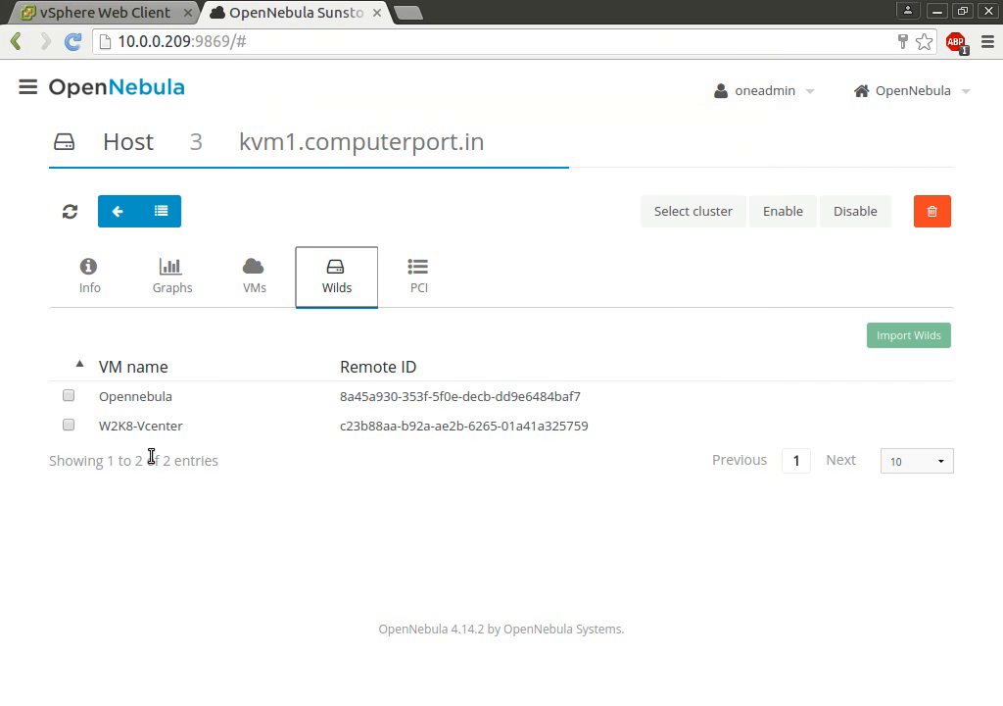
- Examine the kvm1.computerport.in host's VMs and graphs, and return to its information
left_click(251, 286)
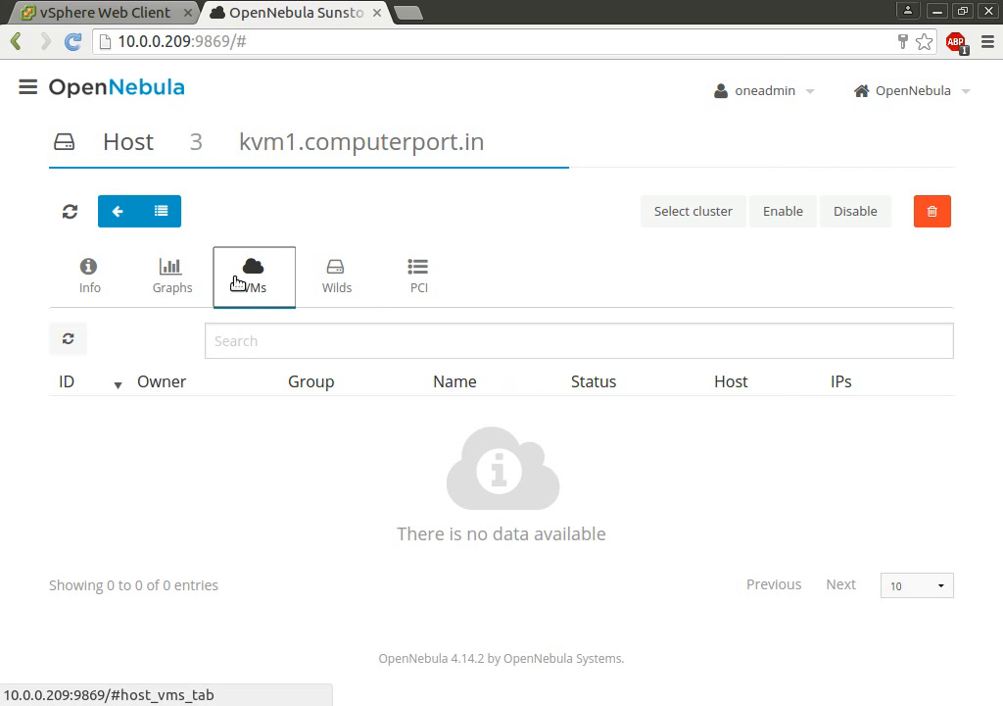
left_click(181, 279)
left_click(93, 273)
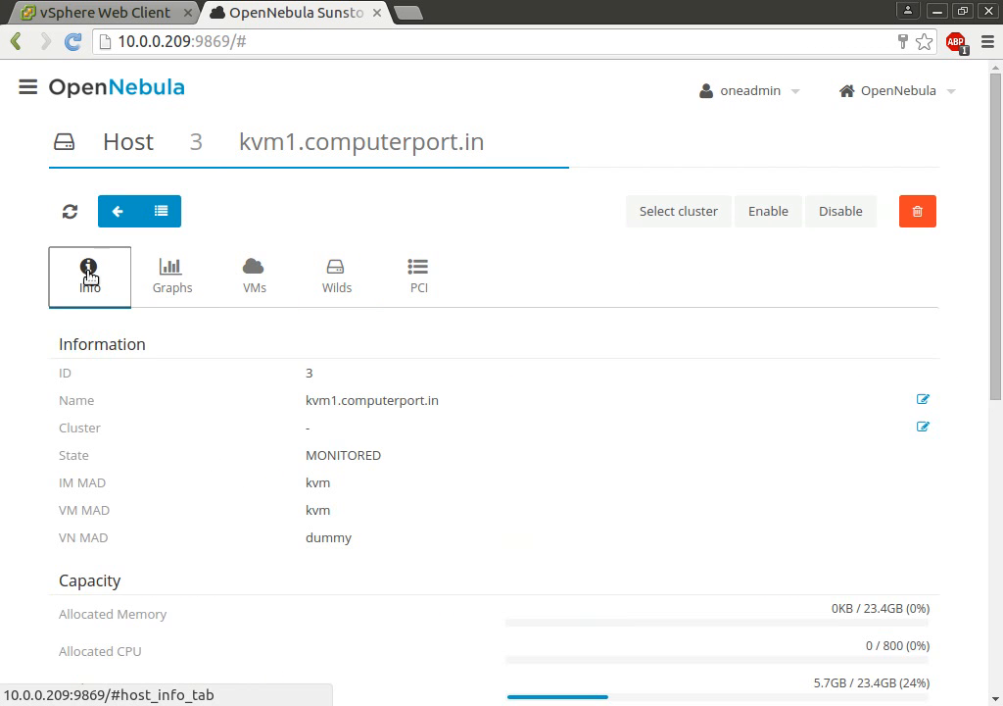
- Switch to the vSphere Web Client, load the vcenter6-server.computerport.in base address, and reopen the web client from its welcome page
mouse_move(998, 294)
left_mouse_down()
mouse_move(998, 344)
mouse_move(998, 311)
left_mouse_up()
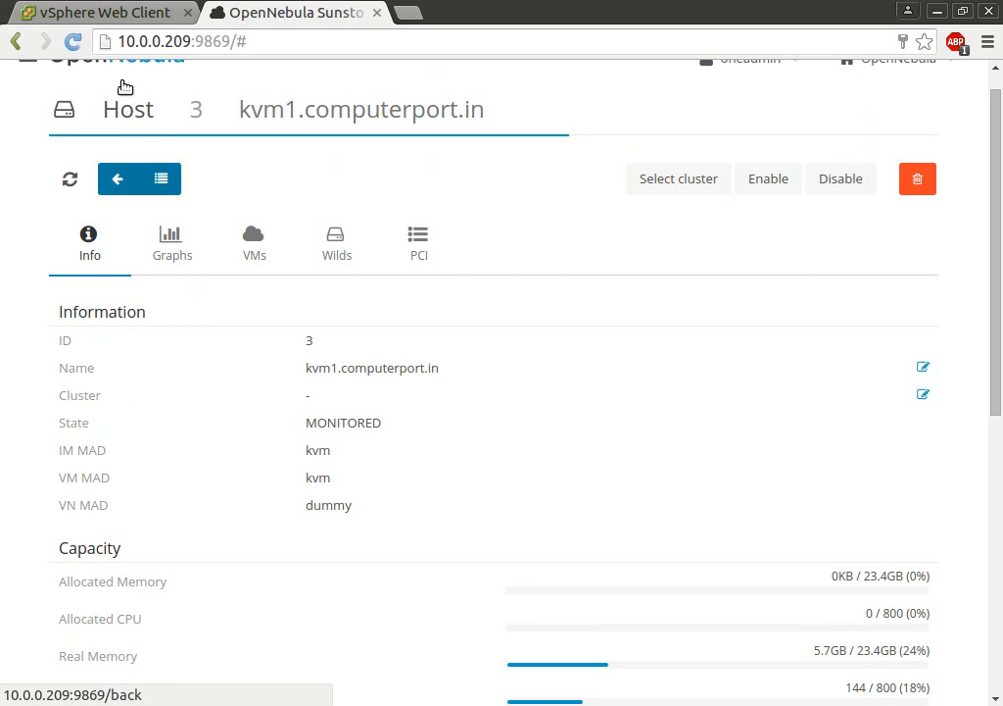
left_click(124, 14)
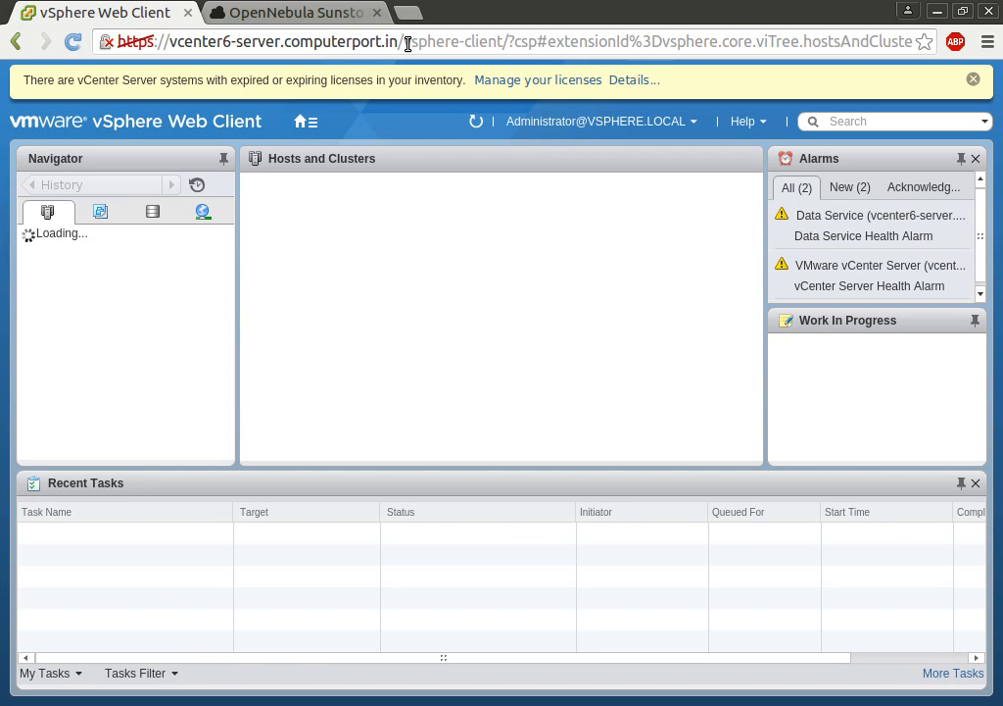
left_click_drag(407, 43, 997, 41)
key("BackSpace")
key("Return")
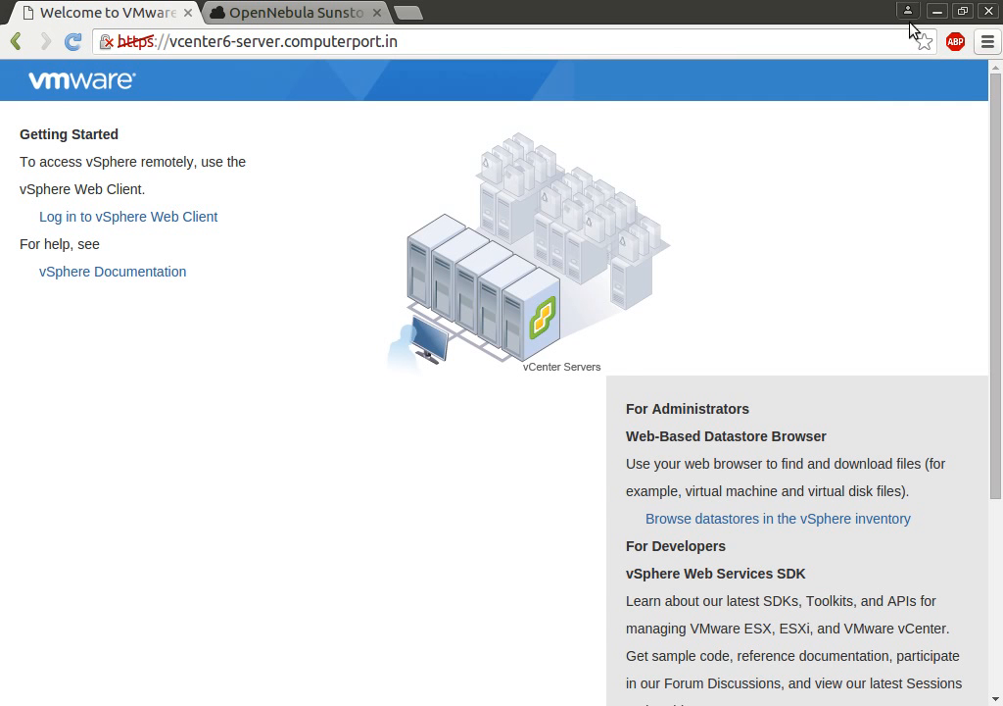
left_click(174, 218)
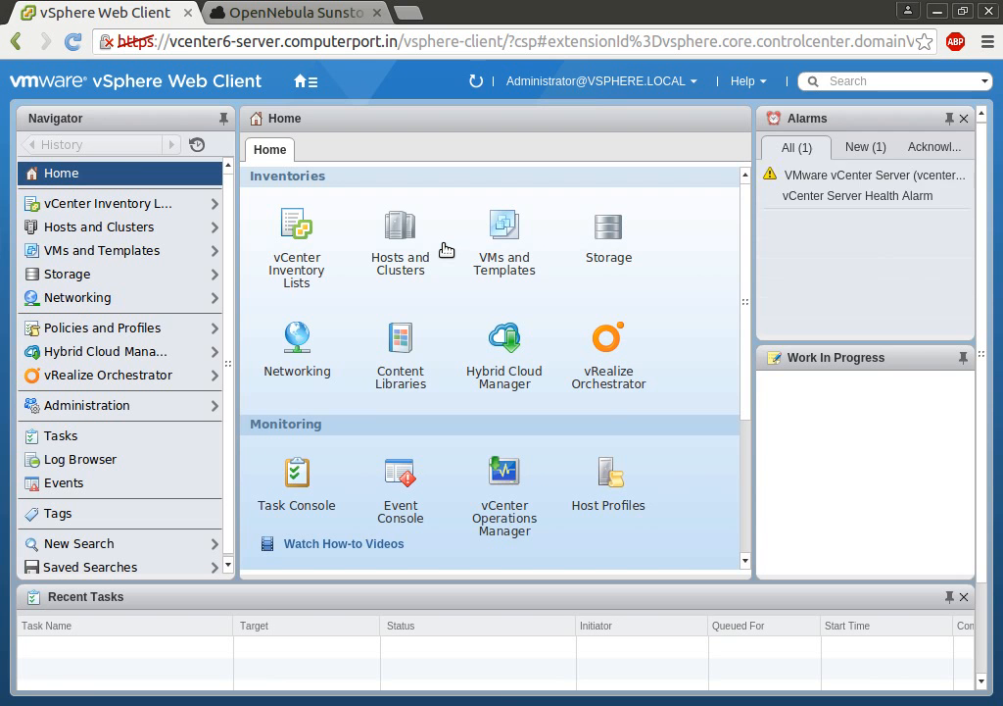
- Open the vCenter Hosts and Clusters inventory, select host 10.0.0.214, and look through the virtual machines listed under COPIT-Cluster
left_click(100, 227)
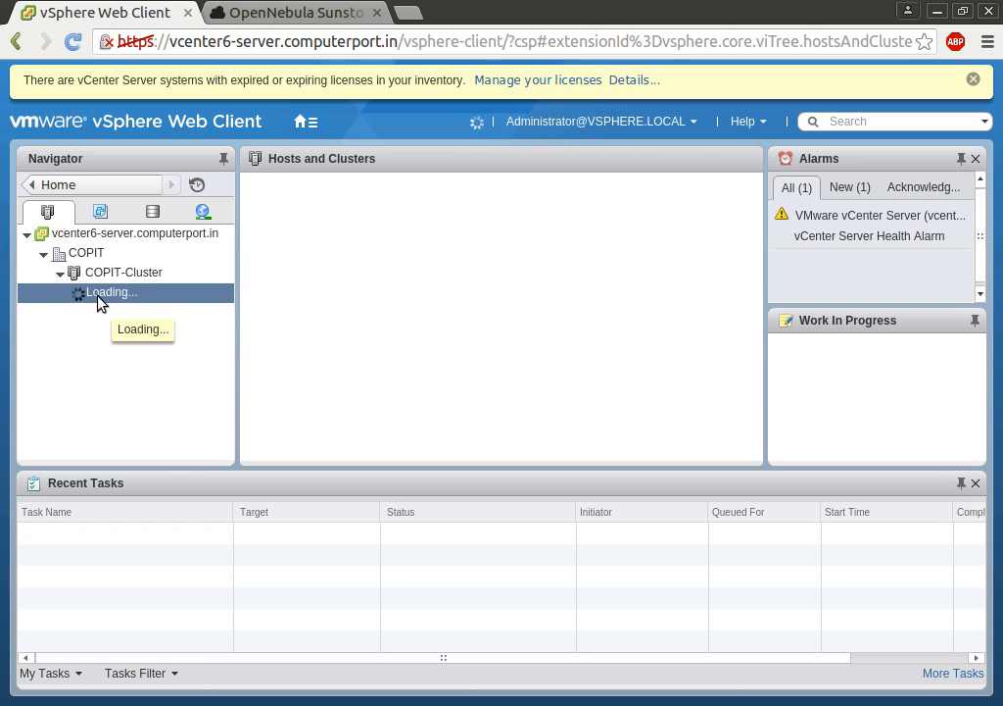
left_click(98, 300)
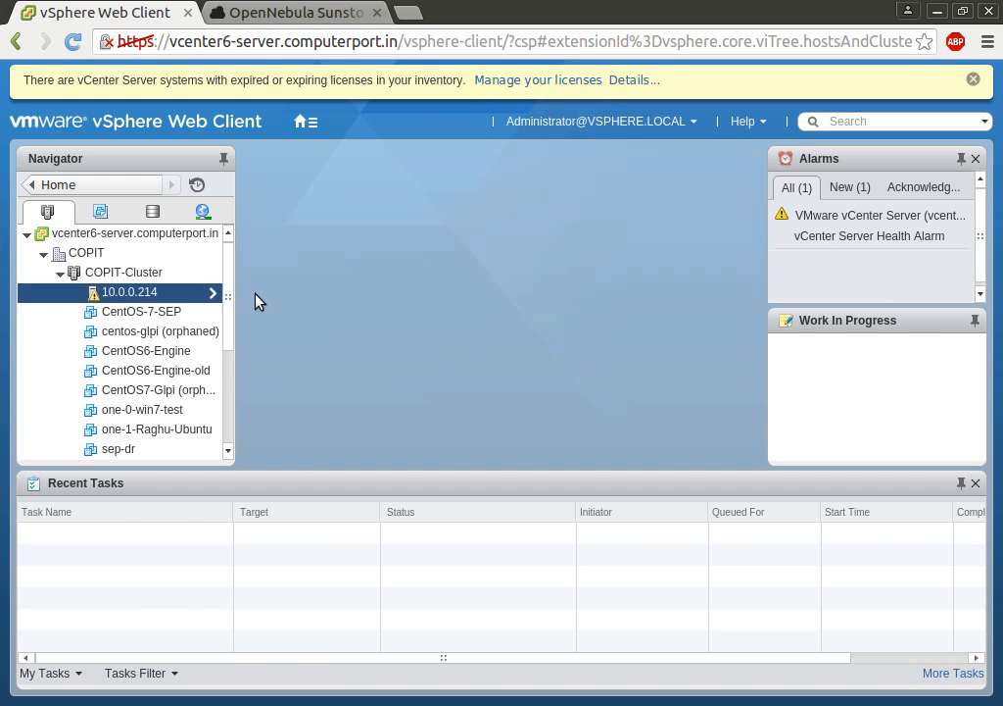
left_click_drag(231, 273, 233, 308)
scroll(232, 304, "up", 3)
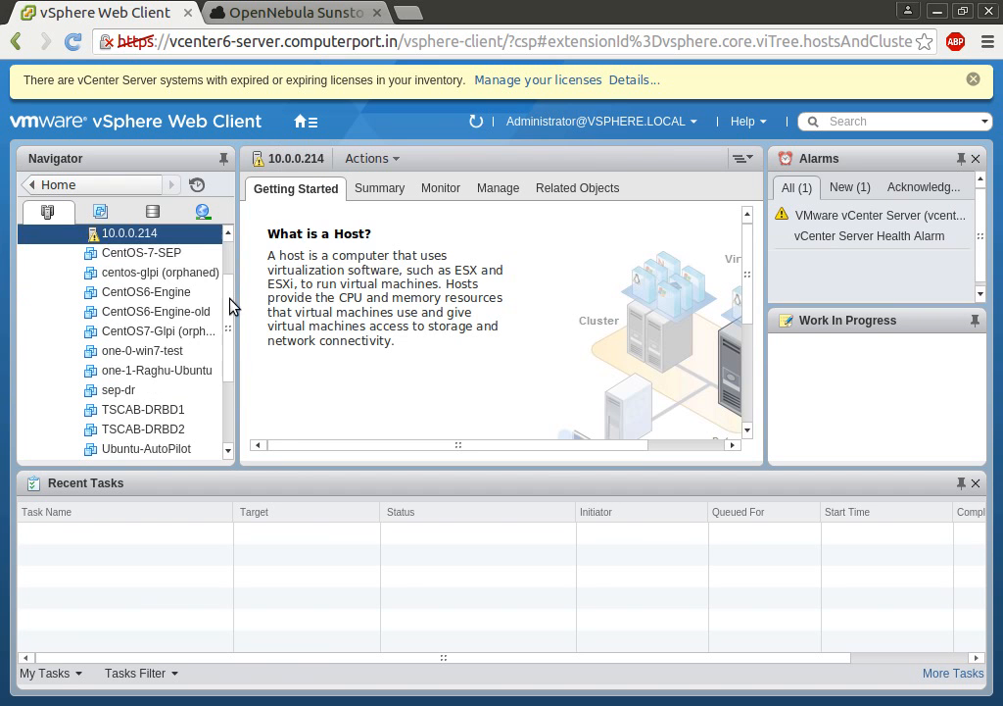
- Open the COPIT-Cluster host's wild VMs in OpenNebula Sunstone and compare them with the vSphere Web Client inventory
left_click(315, 13)
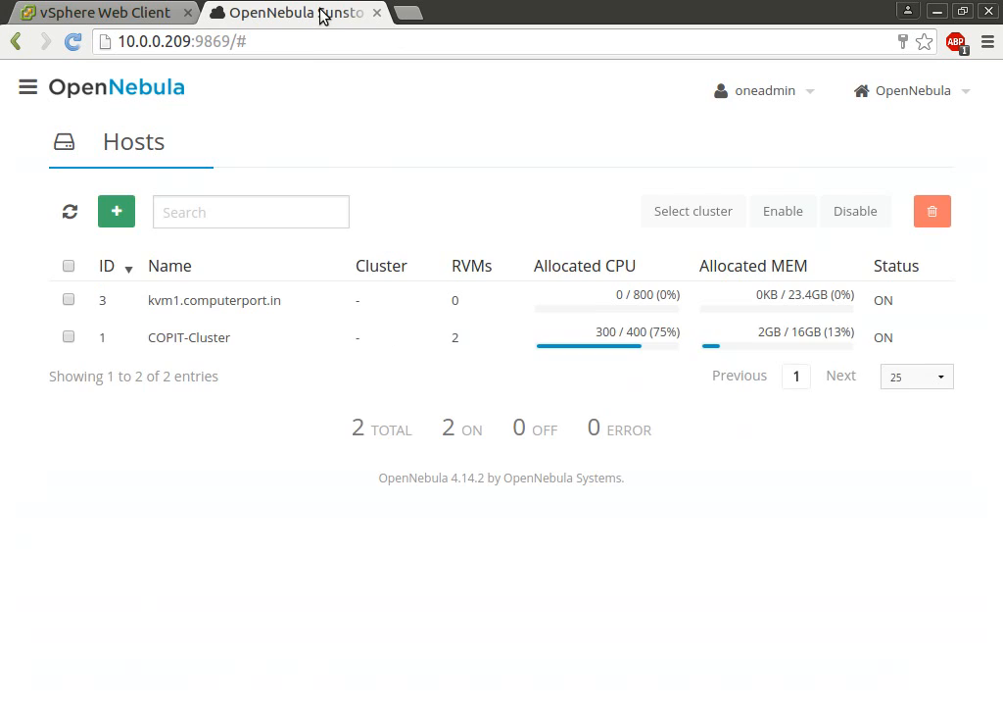
left_click(220, 331)
left_click(339, 281)
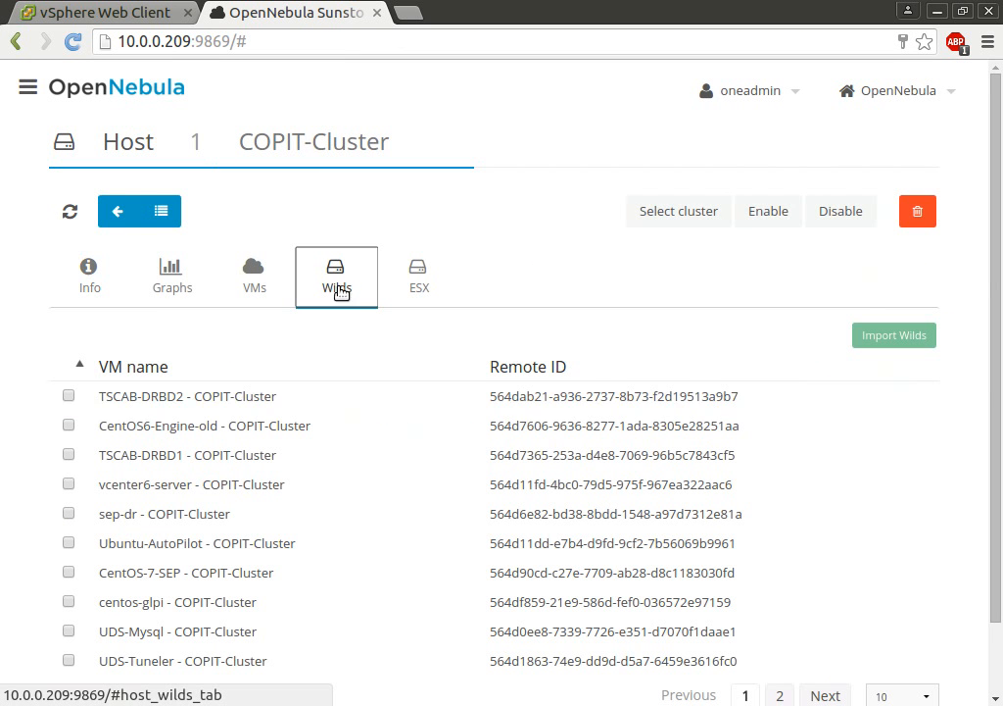
scroll(355, 253, "down", 1)
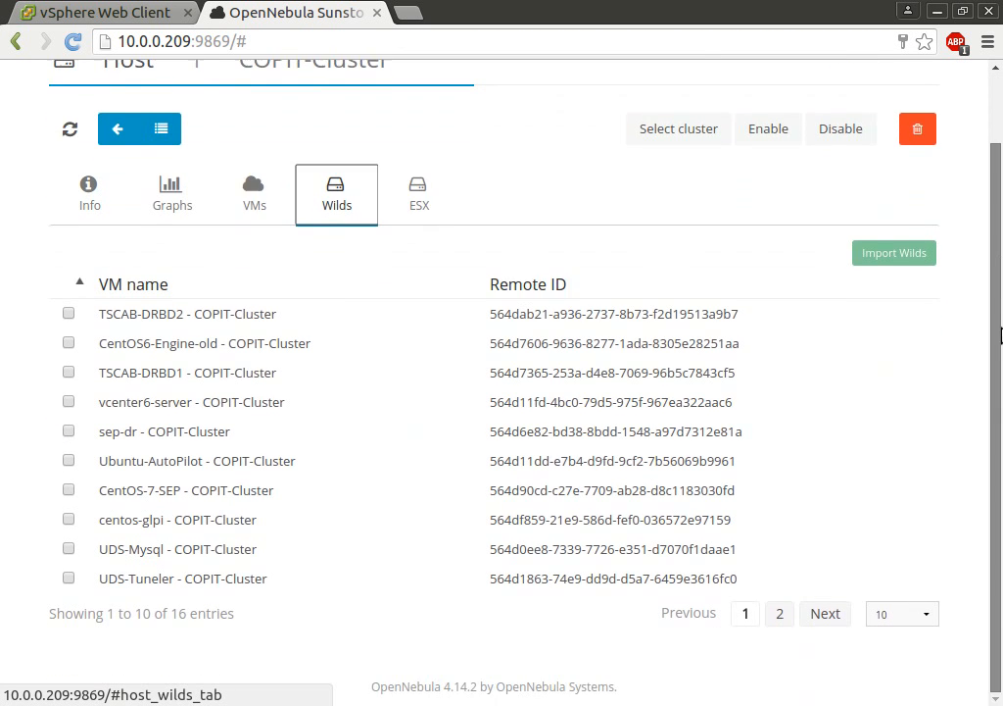
left_click(105, 13)
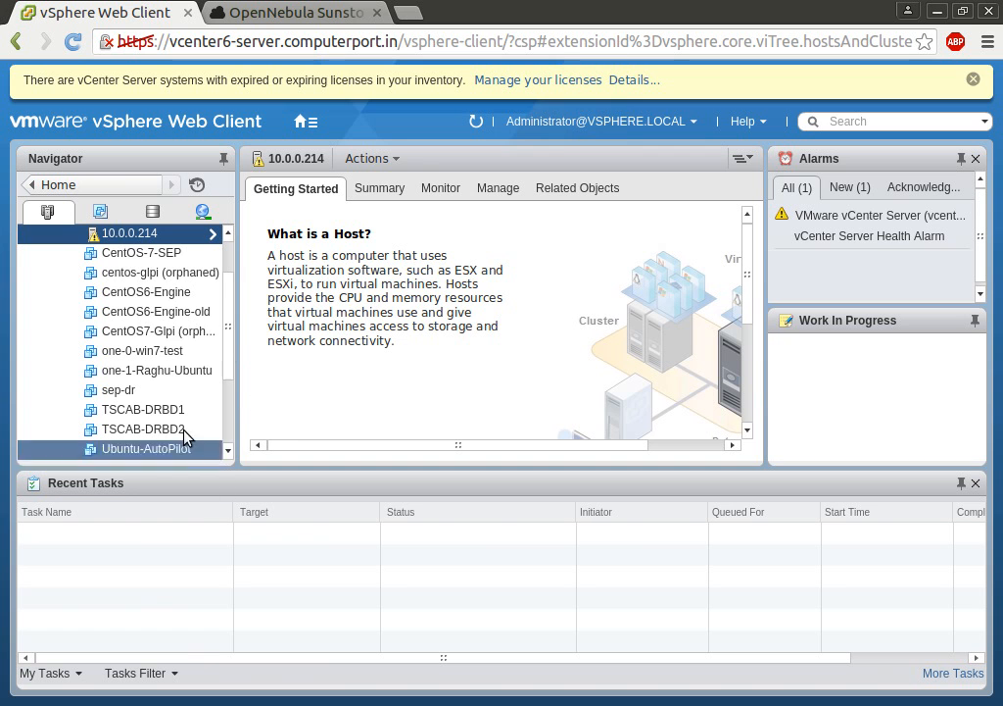
left_click(290, 14)
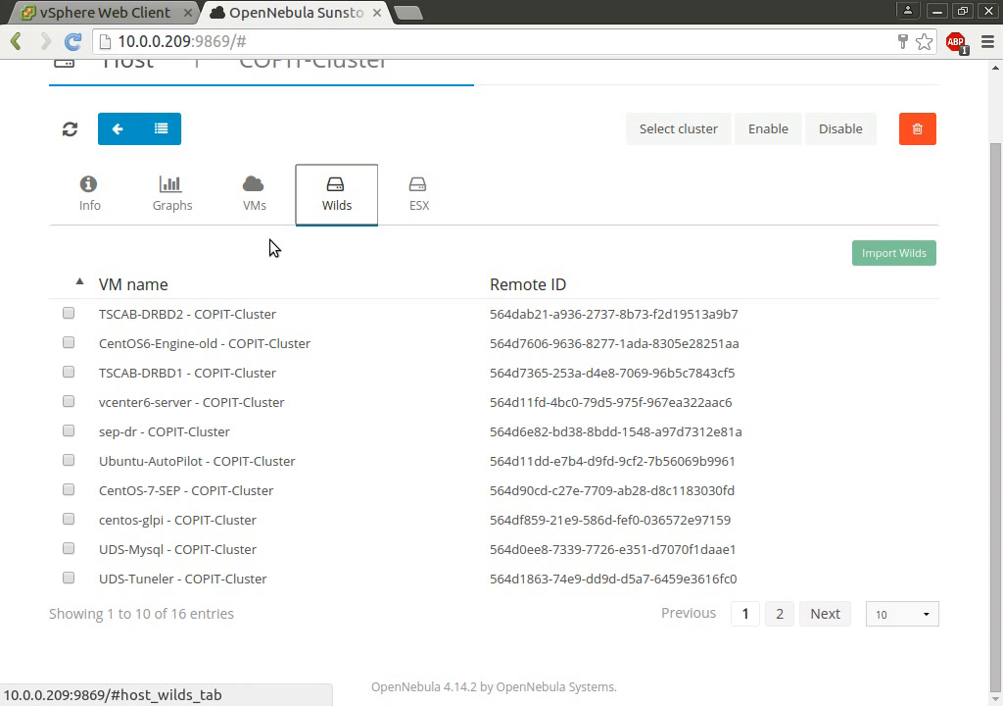
- Compare the COPIT-Cluster host's managed VMs with the matching "one-" machines in the vSphere Web Client, and return to OpenNebula Sunstone
left_click(238, 199)
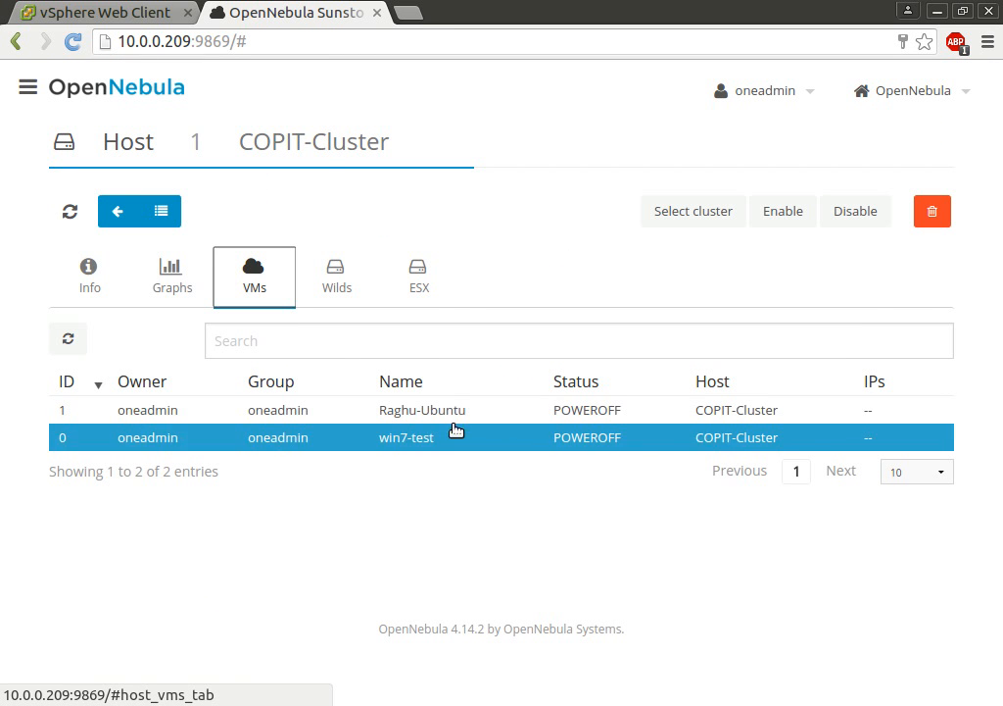
left_click(106, 12)
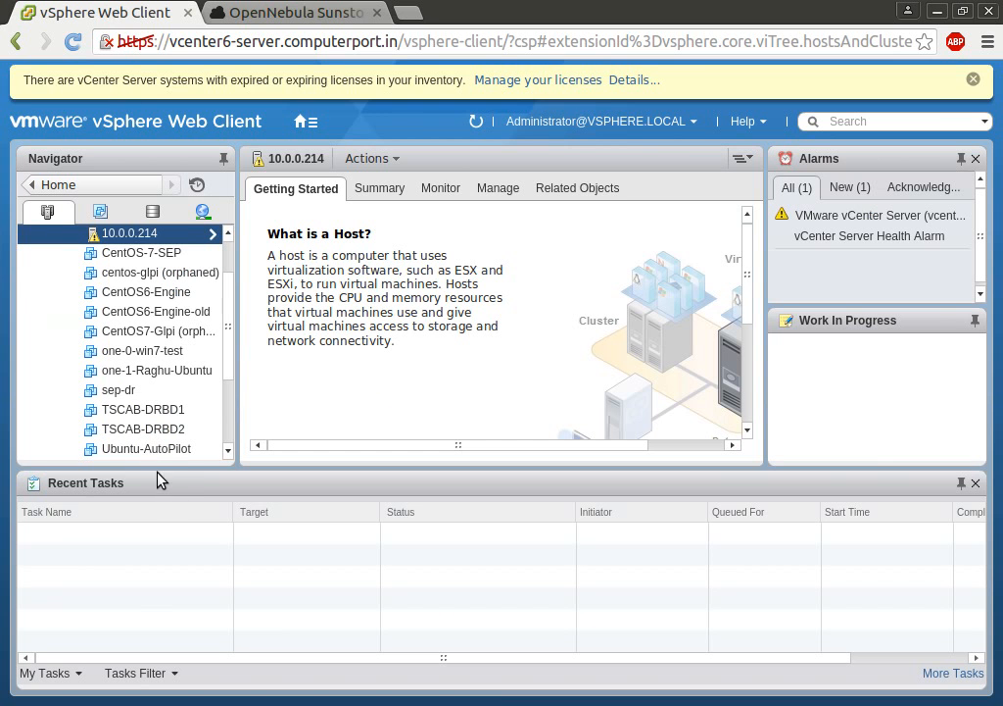
left_click_drag(231, 333, 233, 414)
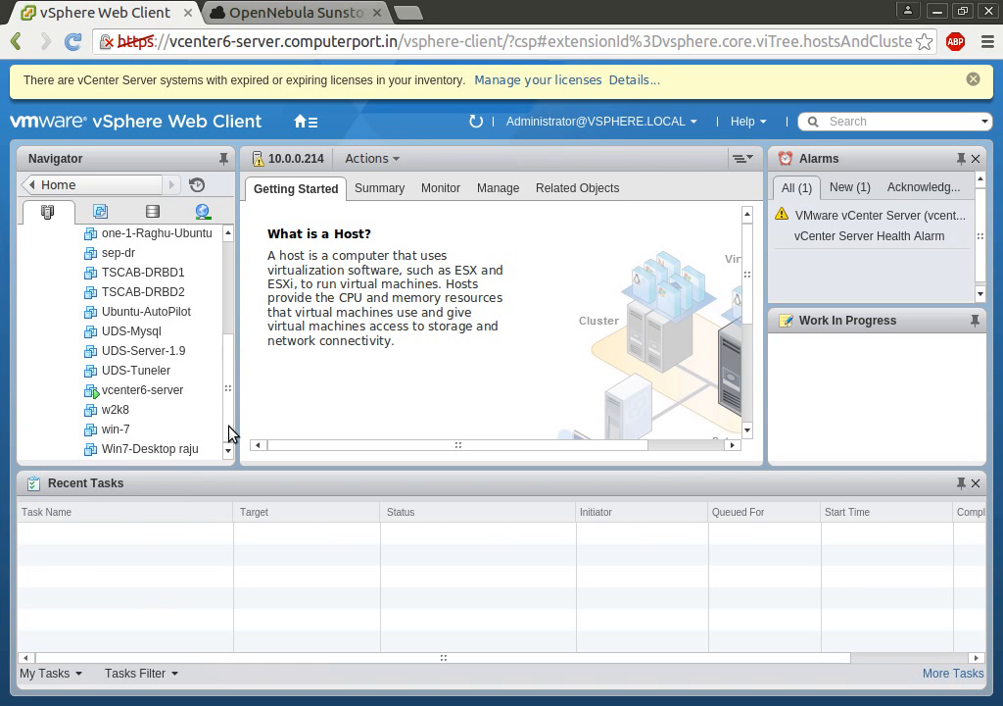
scroll(179, 323, "up", 2)
left_click(180, 314)
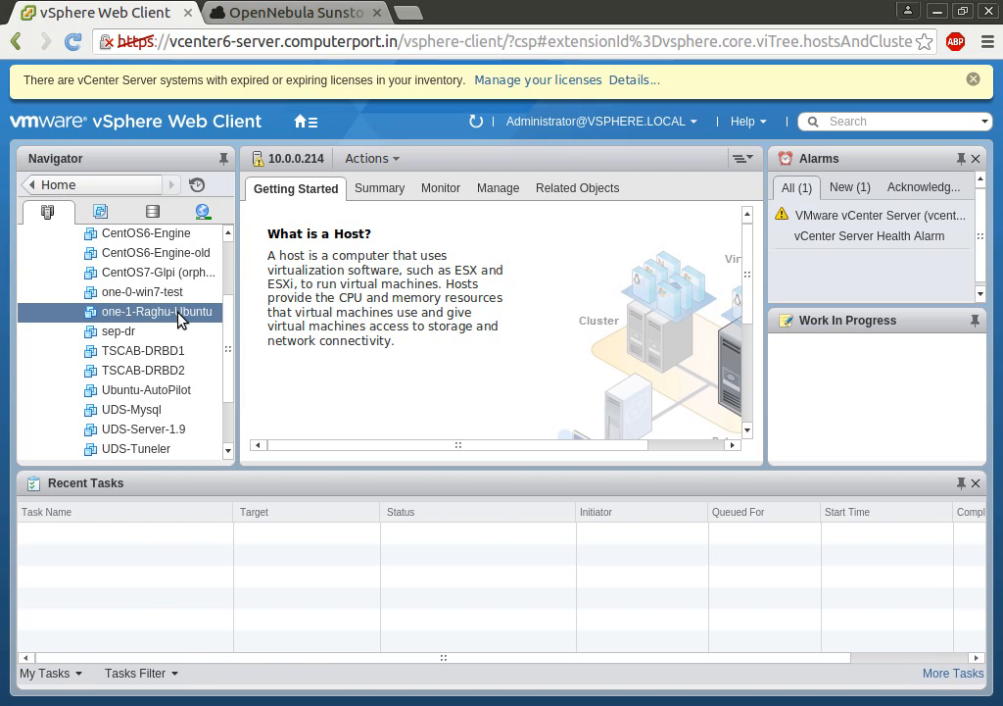
left_click(190, 294)
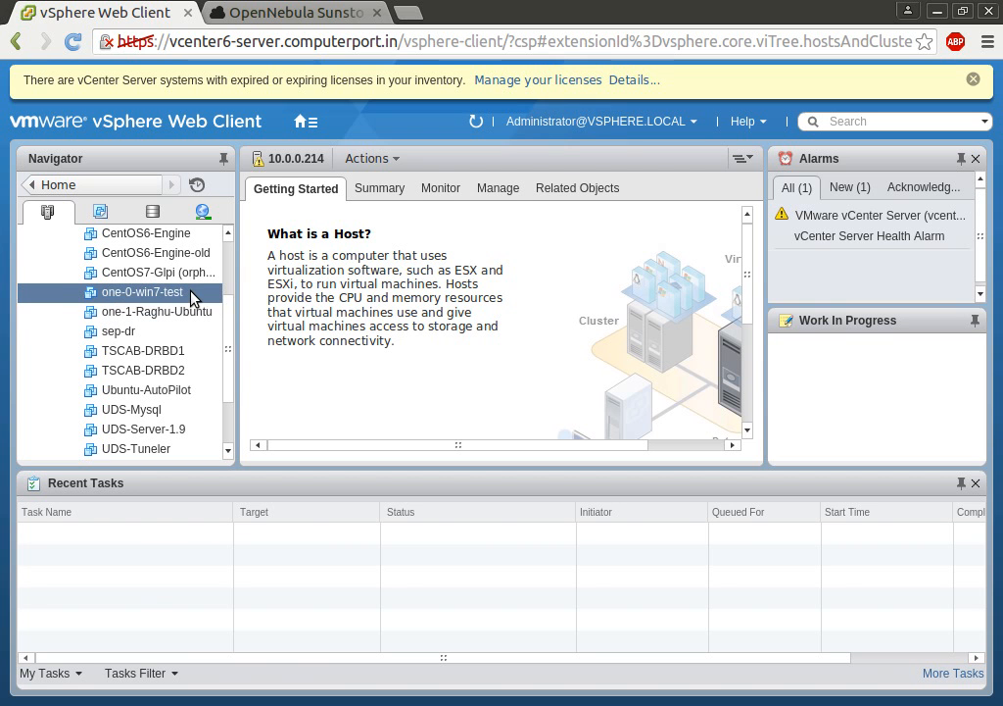
left_click(280, 12)
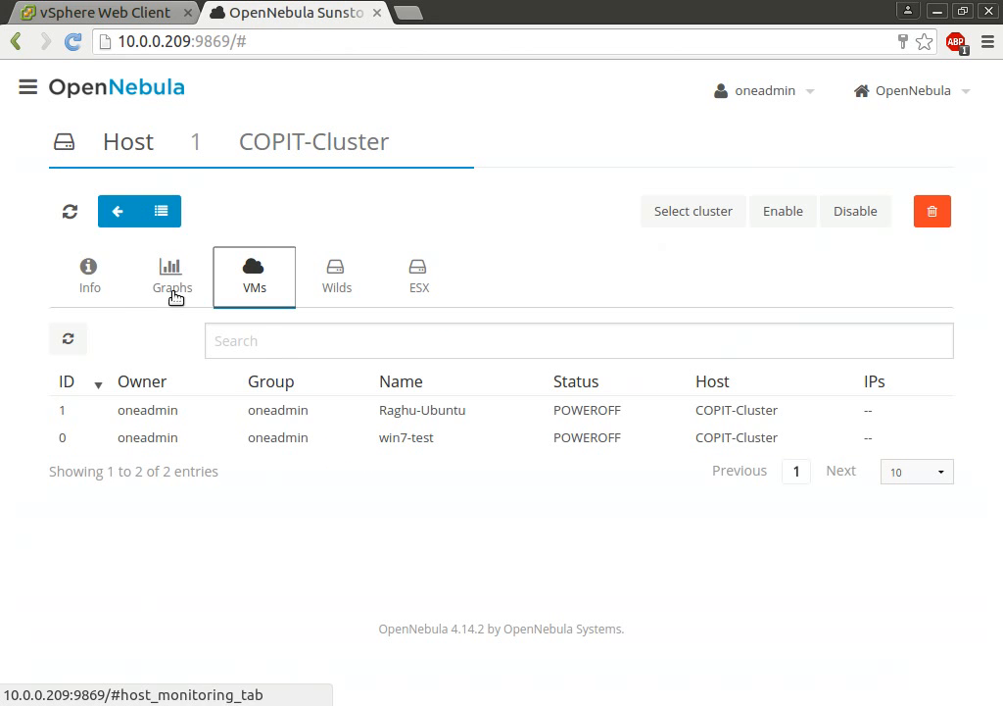
- Leave the COPIT-Cluster host for the dashboard, and sign out of the oneadmin account
left_click(98, 277)
left_click(115, 211)
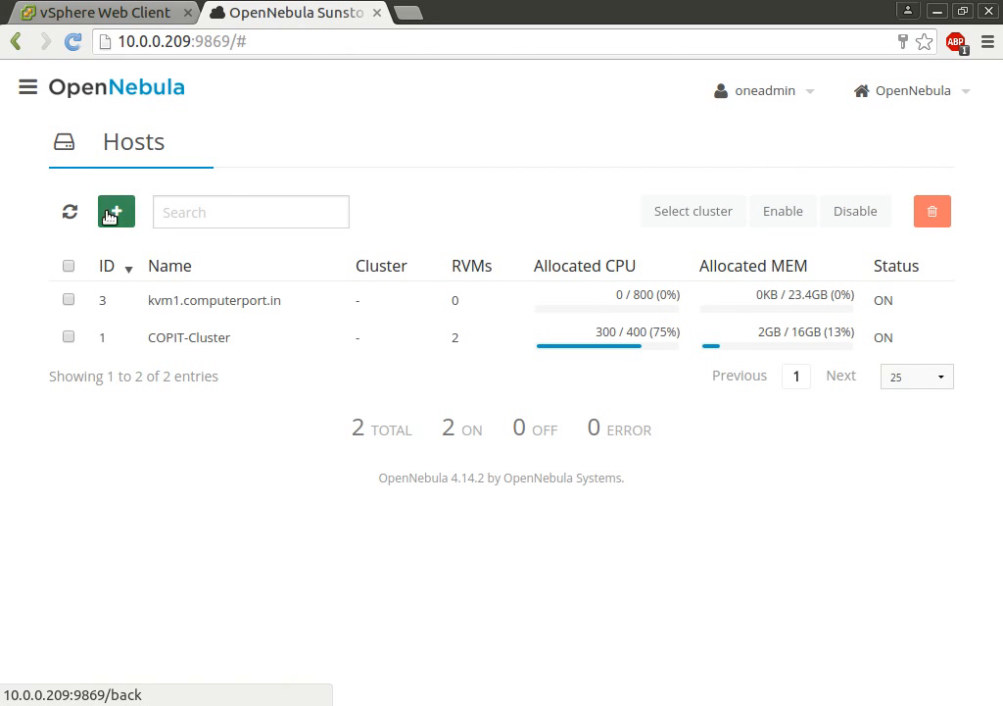
left_click(30, 95)
left_click(78, 145)
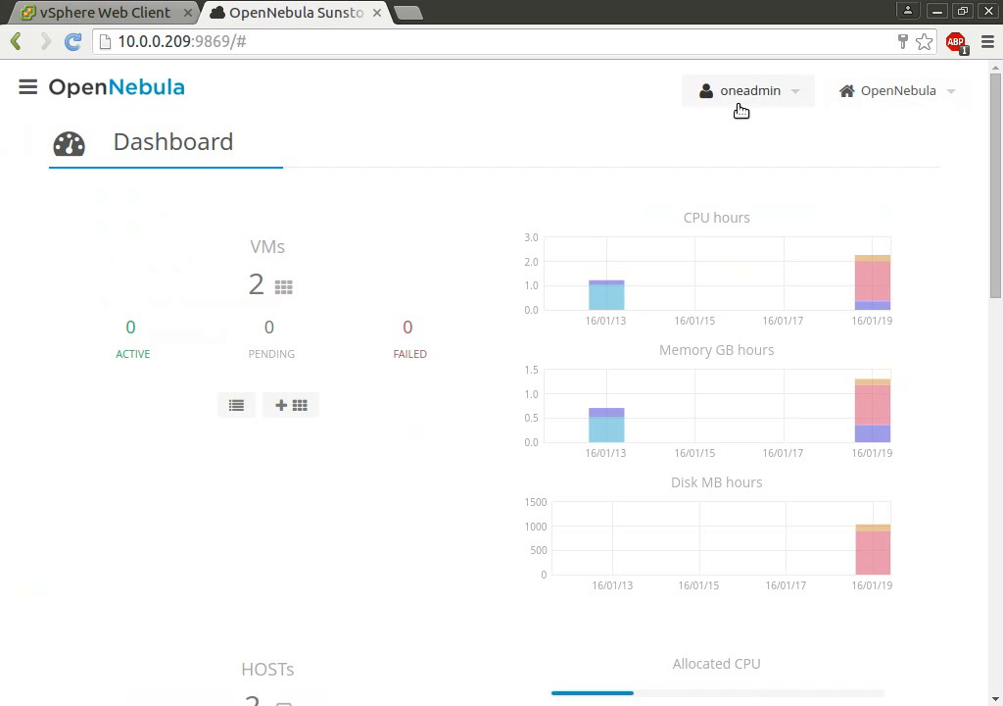
left_click(739, 101)
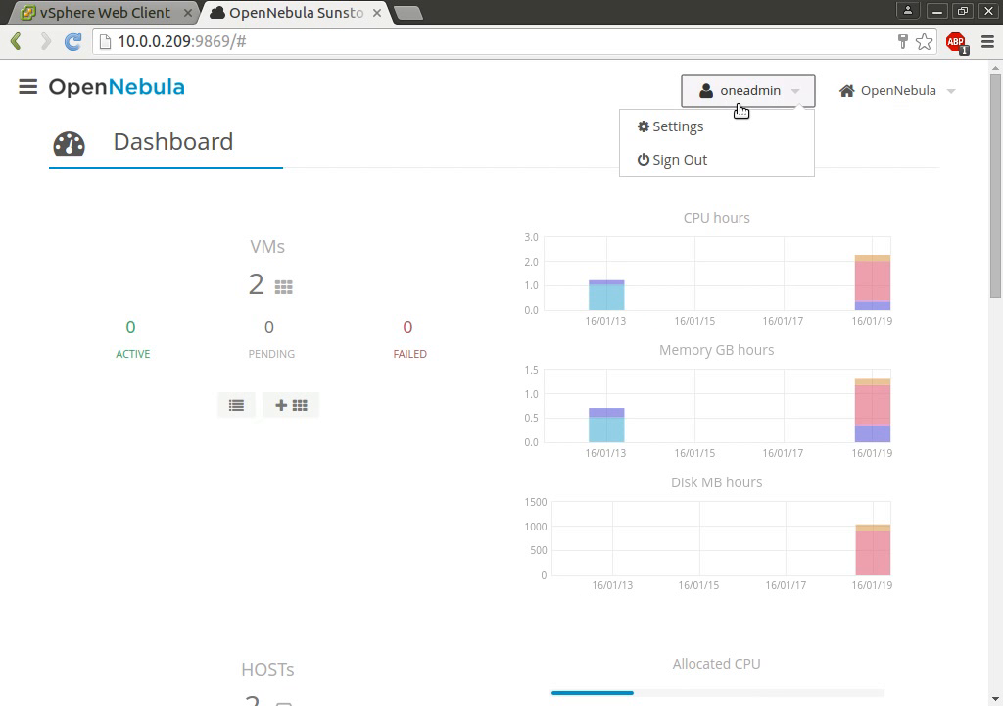
left_click(705, 169)
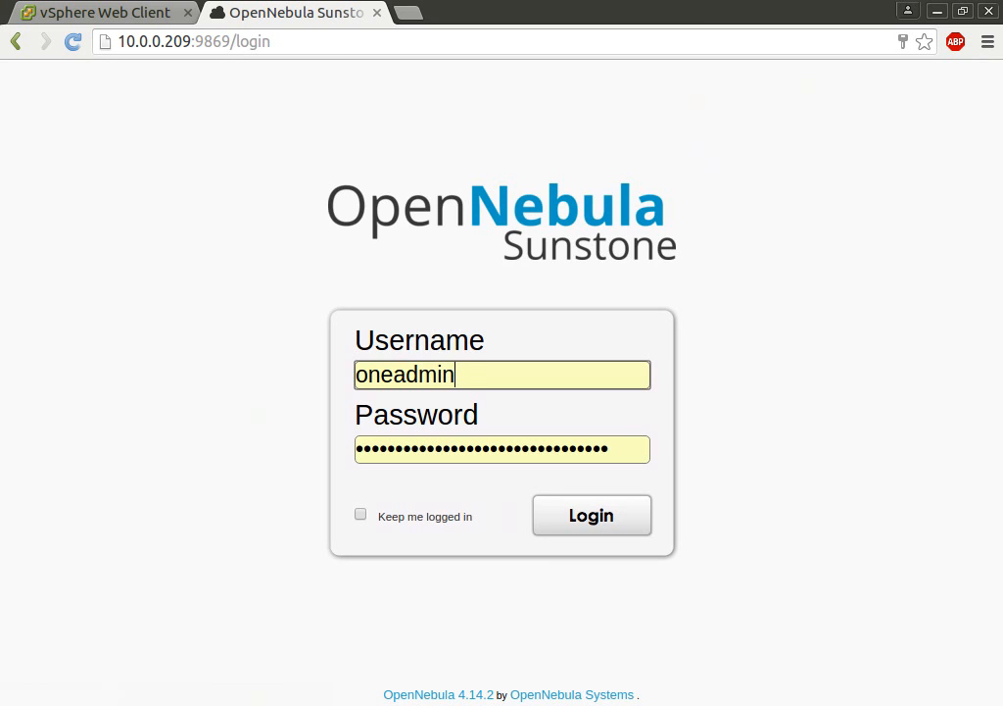